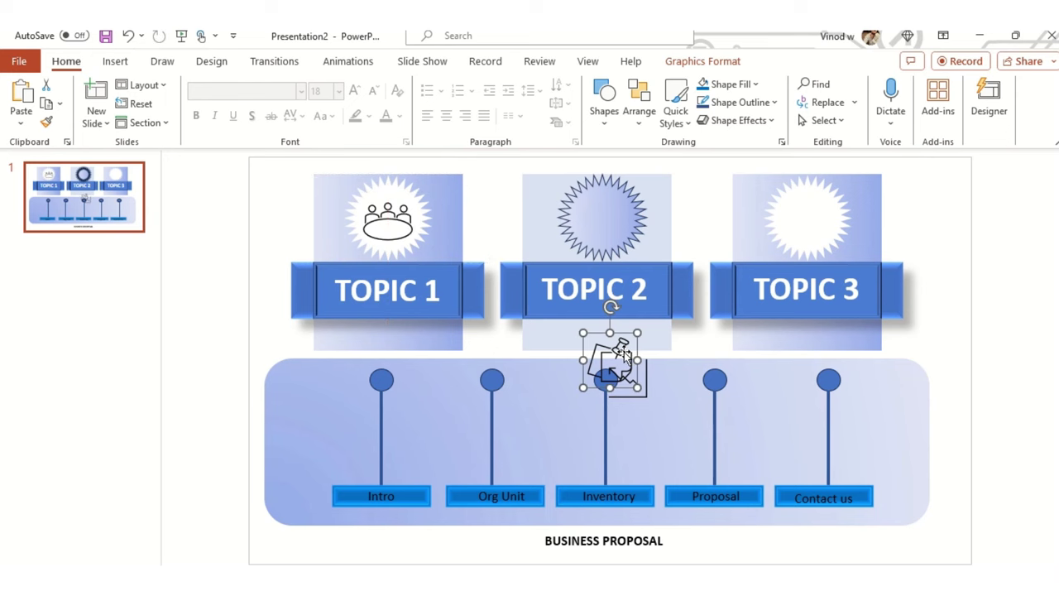
Place the pinned-notes icon in the Topic 3 starburst and the line-chart icon in the Topic 2 starburst.
left_click(629, 389)
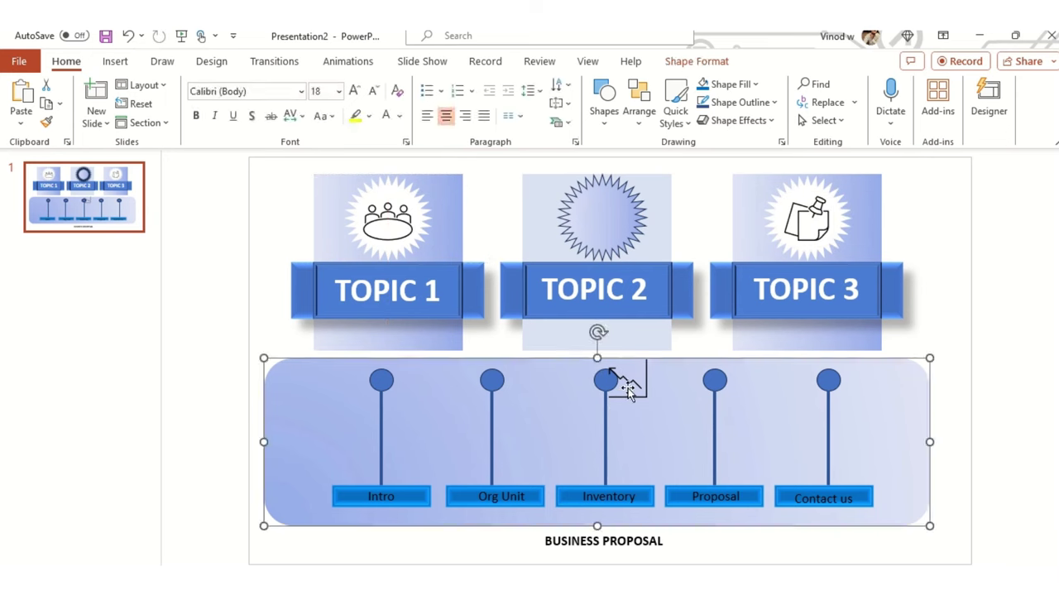
left_click(630, 389)
left_click_drag(629, 389, 631, 233)
left_click(1014, 299)
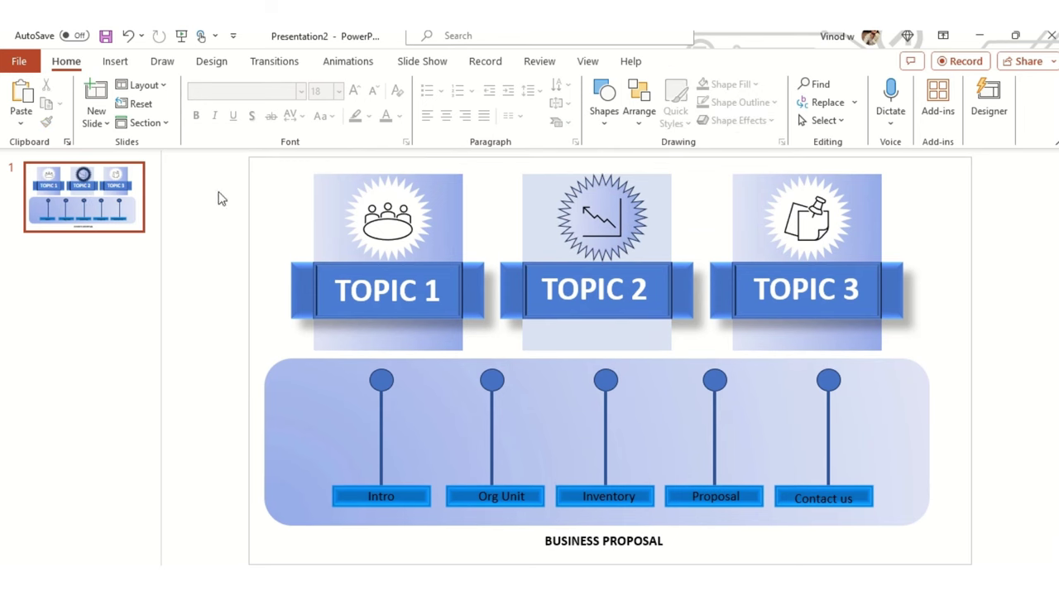
Draw a thin rectangle 0.14 cm high and 33.87 cm wide along the slide's top edge, without an outline.
left_click(605, 99)
left_click(692, 168)
left_click_drag(250, 159, 971, 159)
left_click(412, 101)
left_click(375, 293)
left_click(199, 232)
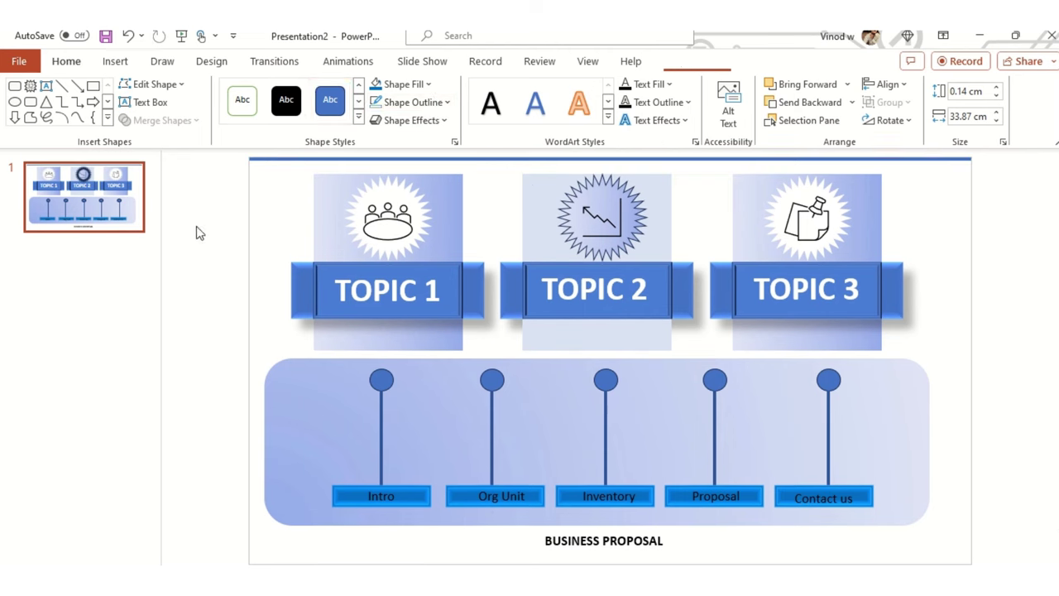
Duplicate the thin blue bar and place the copy along the slide's bottom edge.
left_click(722, 160)
key("ctrl+c")
key("ctrl+v")
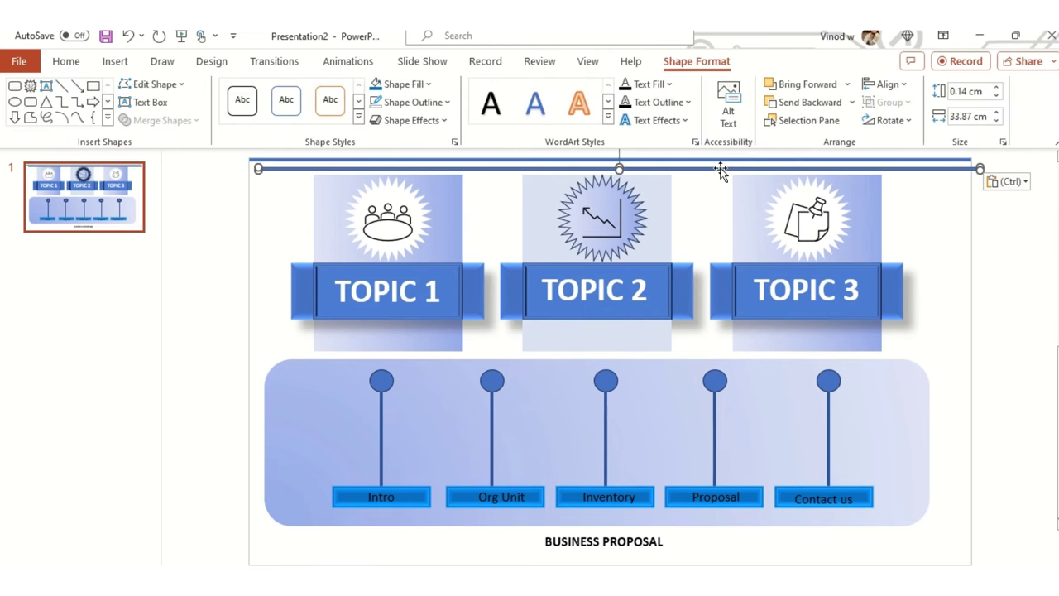
left_click_drag(722, 166, 706, 562)
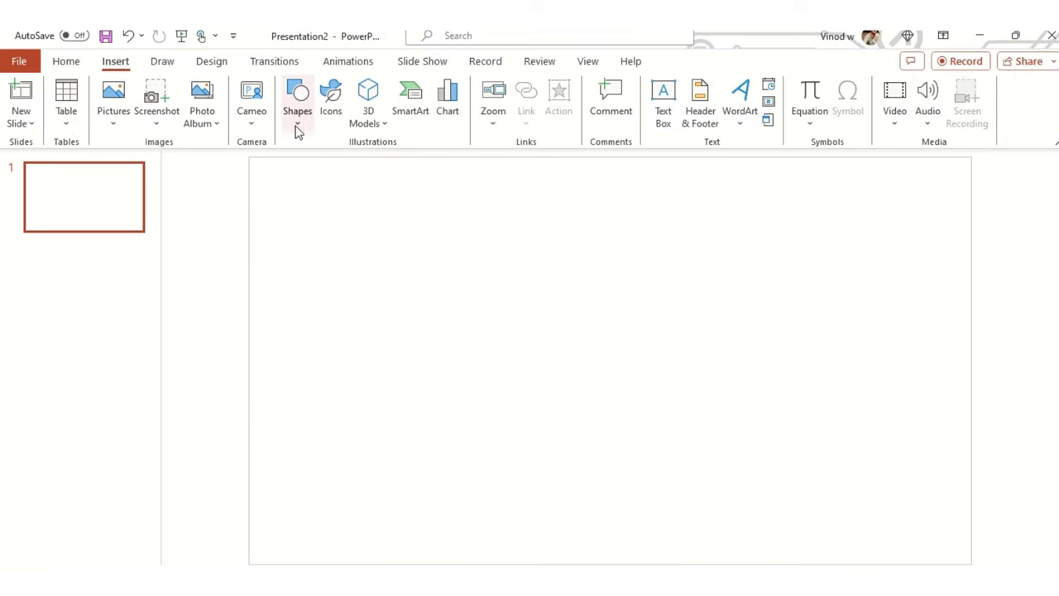
Draw a rectangle about 8.27 cm high and 6.99 cm wide in the upper-left area of the blank slide.
left_click(298, 131)
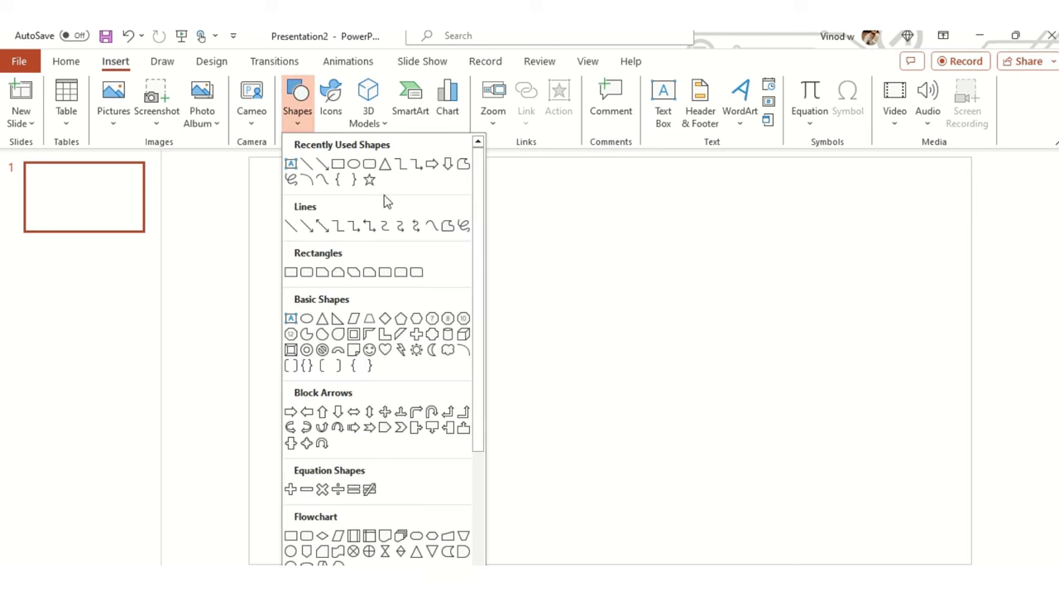
key("Escape")
left_click_drag(286, 184, 435, 362)
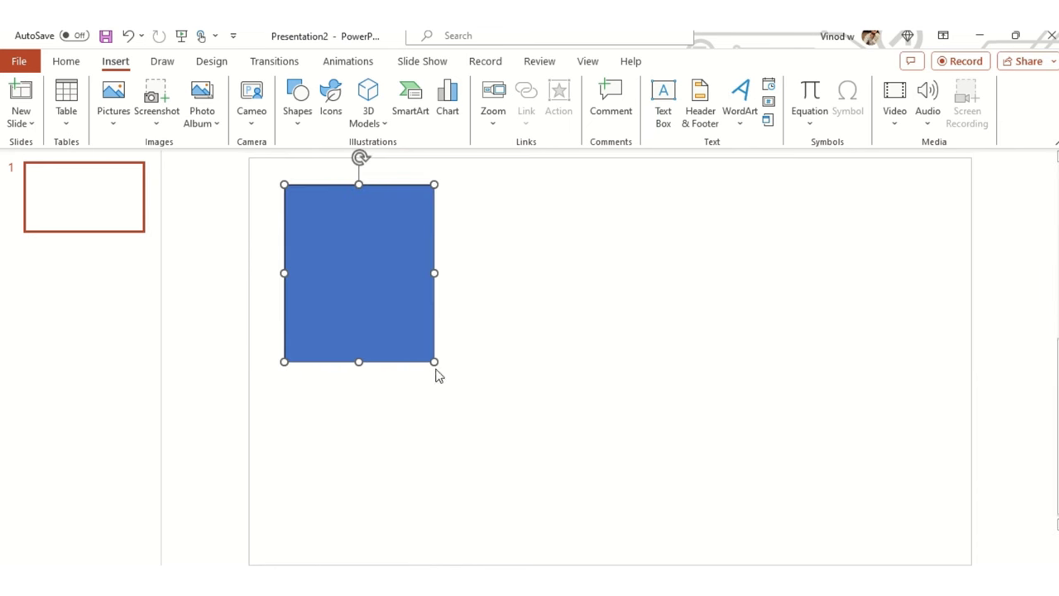
mouse_move(405, 308)
left_mouse_down()
mouse_move(436, 308)
mouse_move(421, 308)
left_mouse_up()
left_click(229, 220)
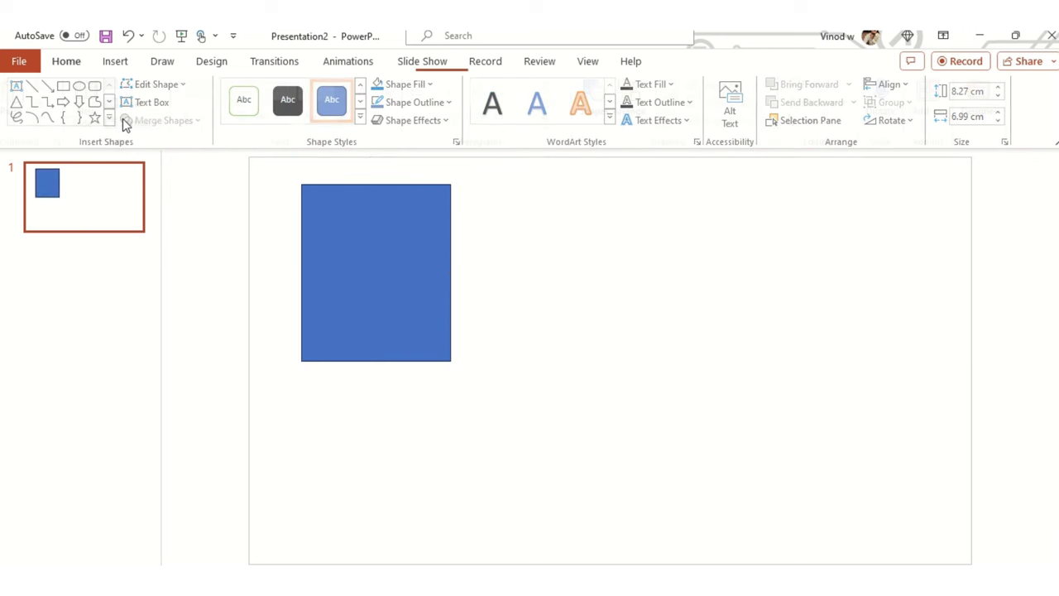
Add a copy of the rectangle as a centred band about 2.64 cm high and 9.02 cm wide, and send it behind the original.
left_click(441, 278)
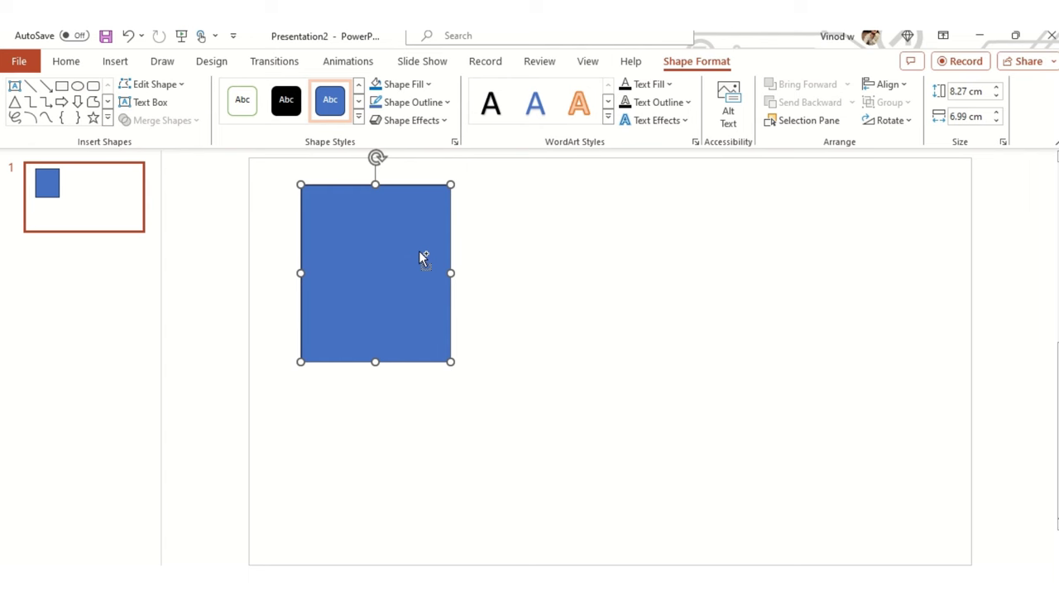
left_click_drag(421, 257, 384, 307)
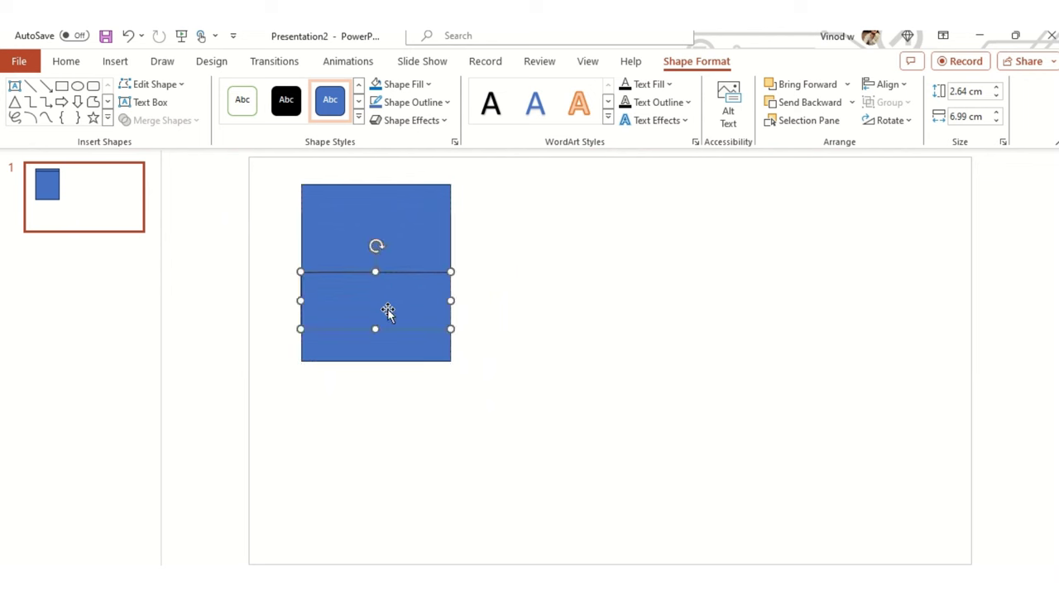
left_click_drag(451, 300, 471, 302)
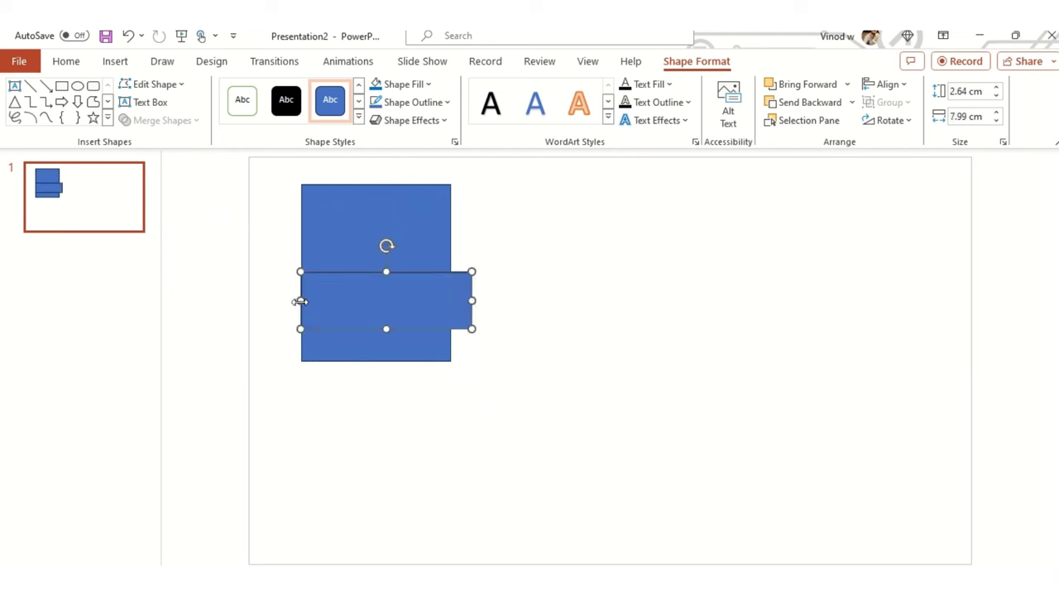
left_click_drag(303, 301, 279, 301)
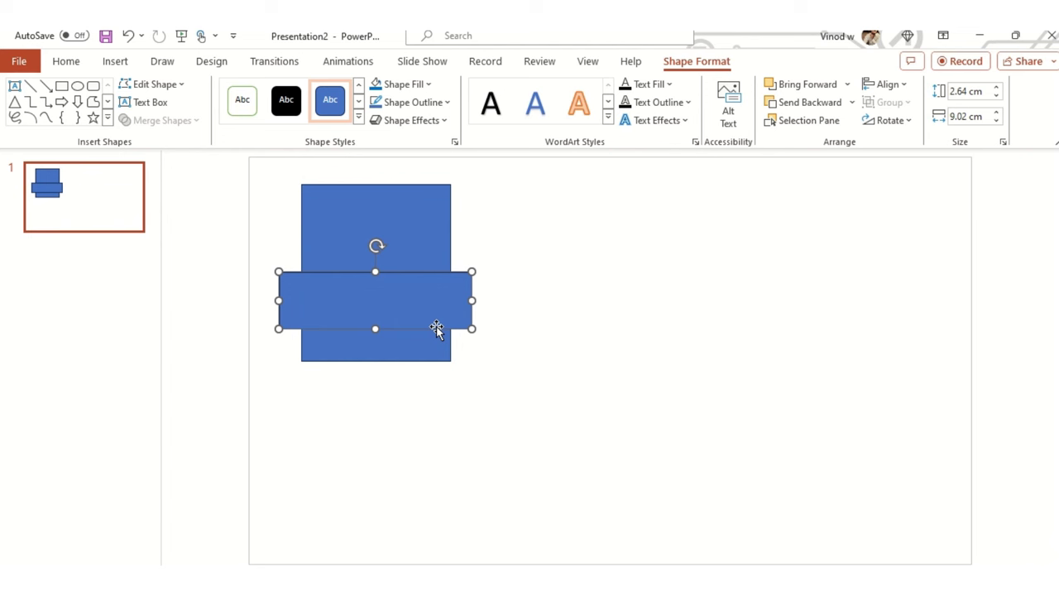
left_click(821, 104)
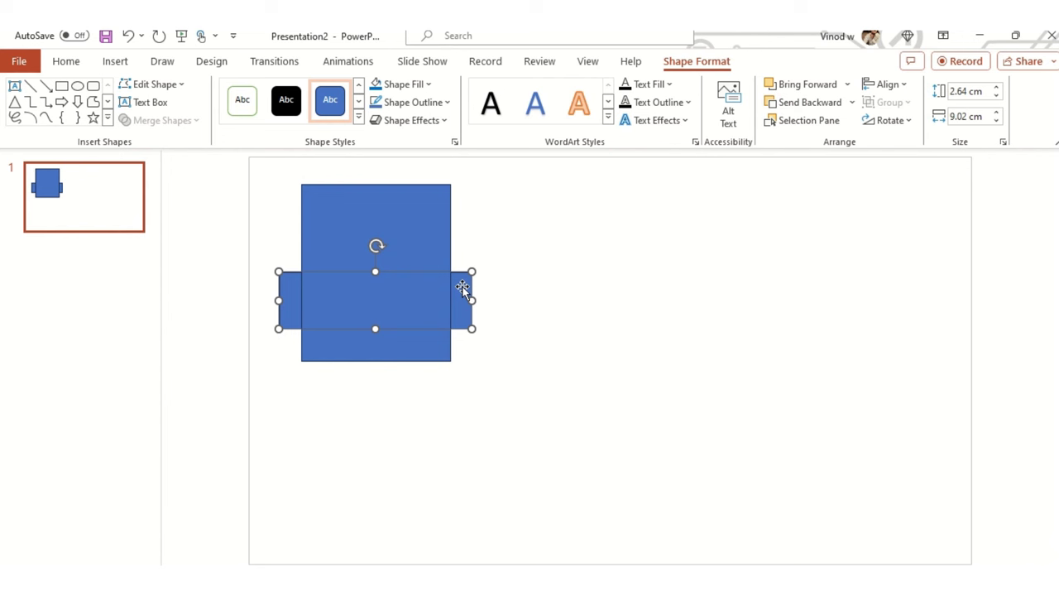
Duplicate the wide band, align the copy over it and narrow it to the tall rectangle's 6.99 cm width.
key("ctrl+v")
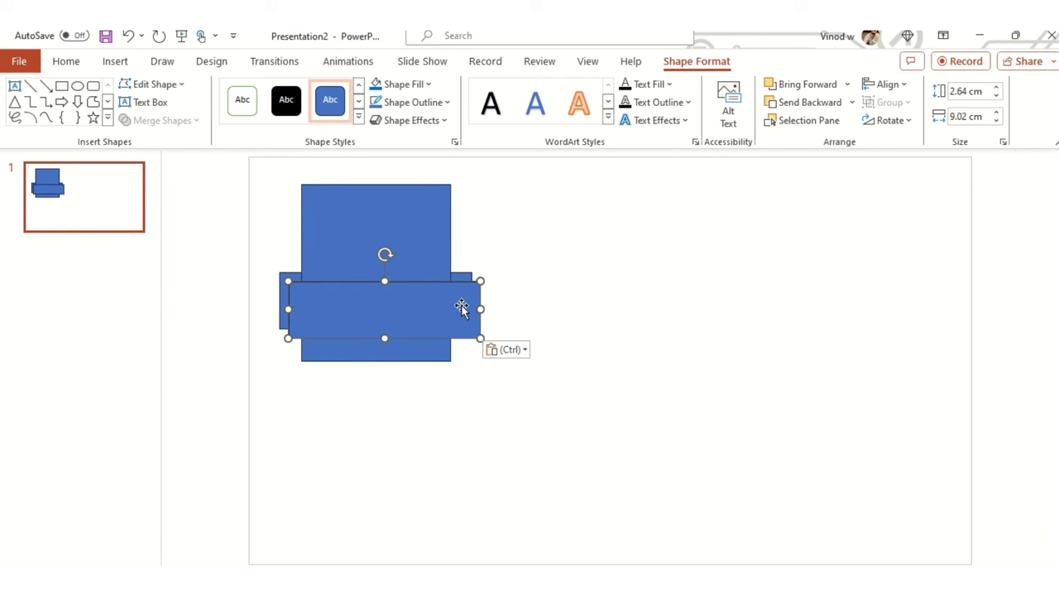
left_click_drag(462, 308, 451, 301)
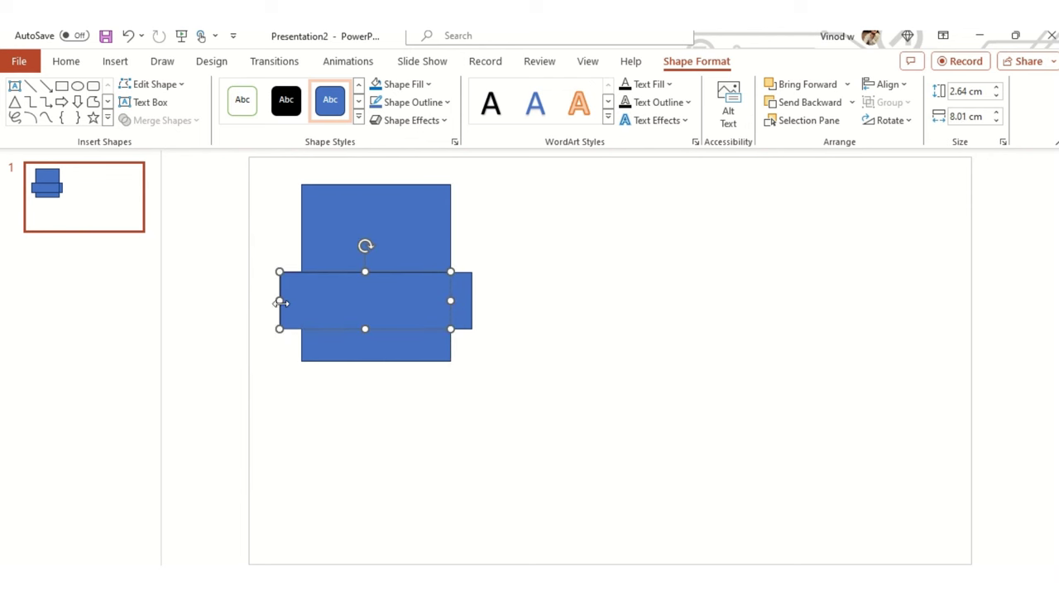
left_click_drag(282, 303, 301, 303)
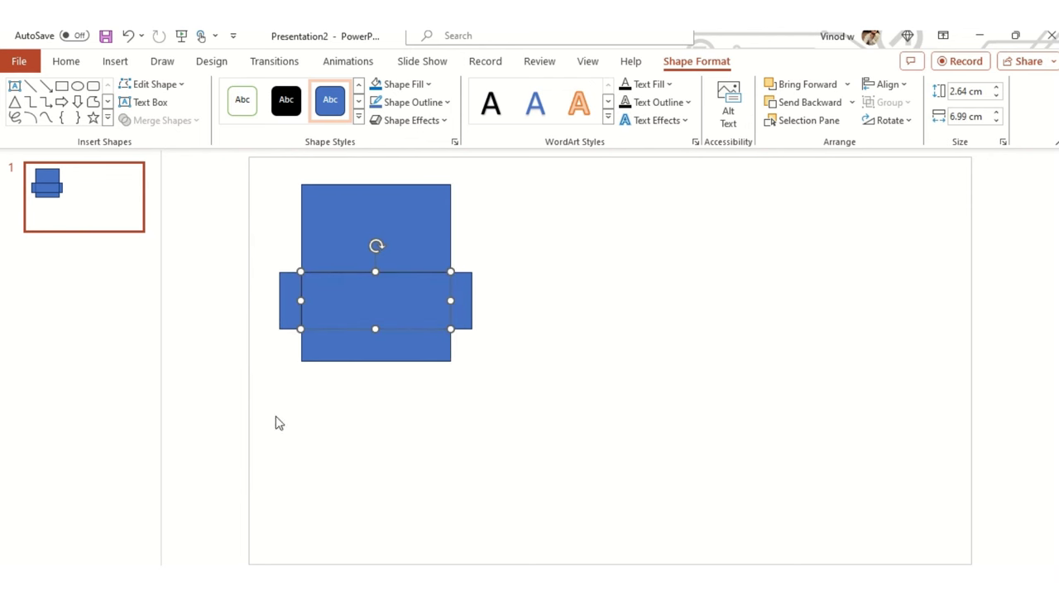
Fill the tall rectangle with the lightest blue theme color.
left_click(382, 232)
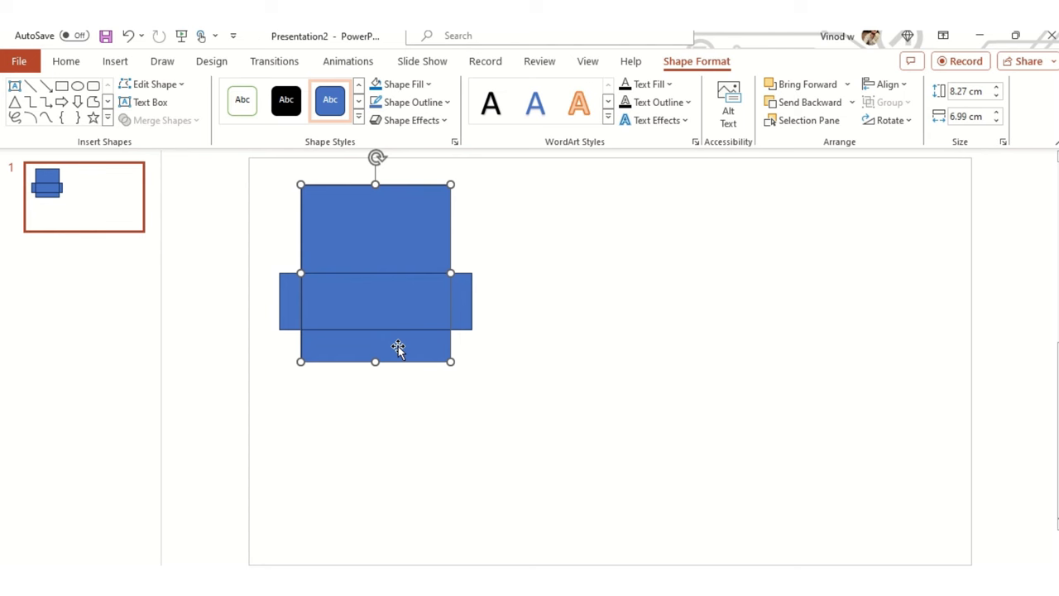
left_click(463, 313)
left_click(388, 238)
left_click(435, 86)
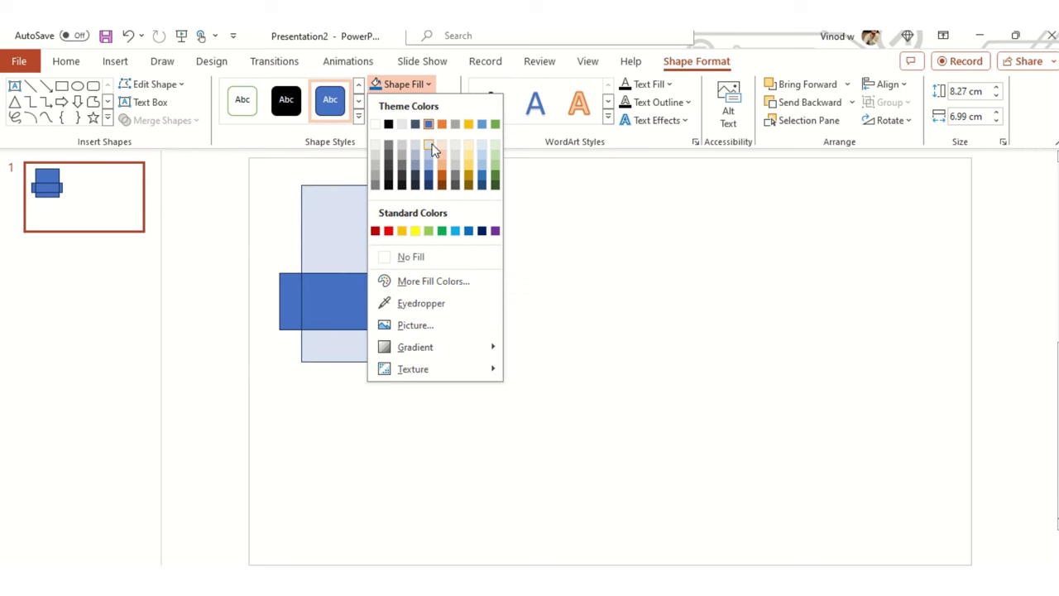
left_click(430, 146)
Remove the outline from the narrow front band.
left_click(421, 309)
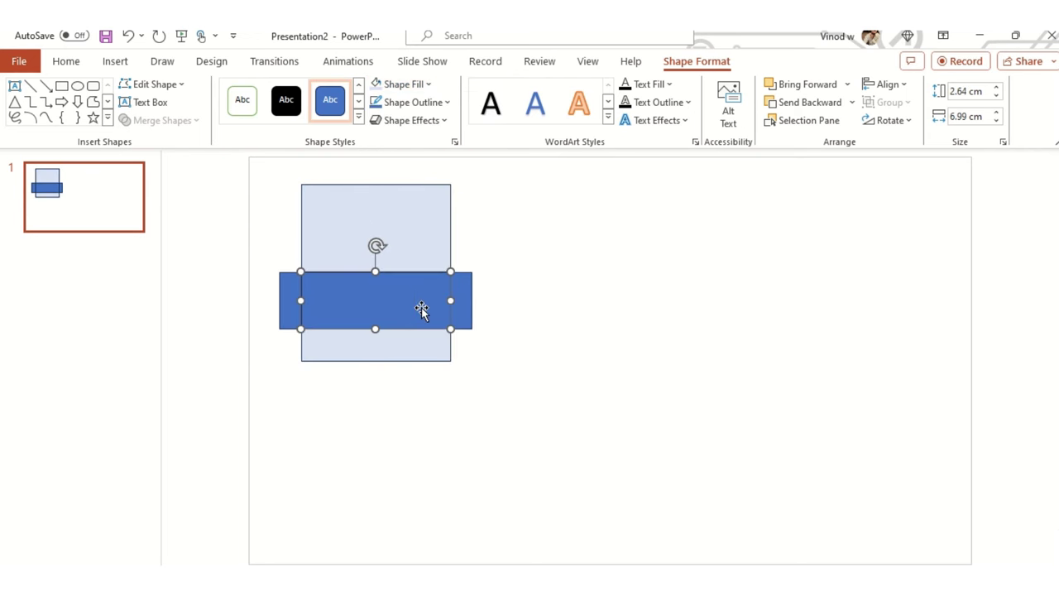
left_click(431, 106)
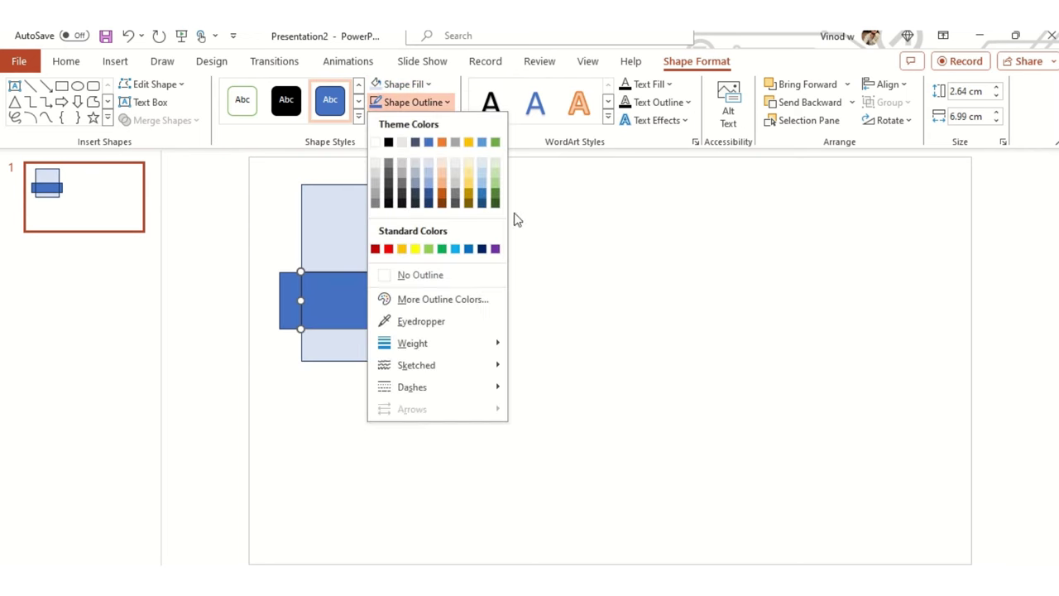
left_click(432, 276)
left_click(575, 362)
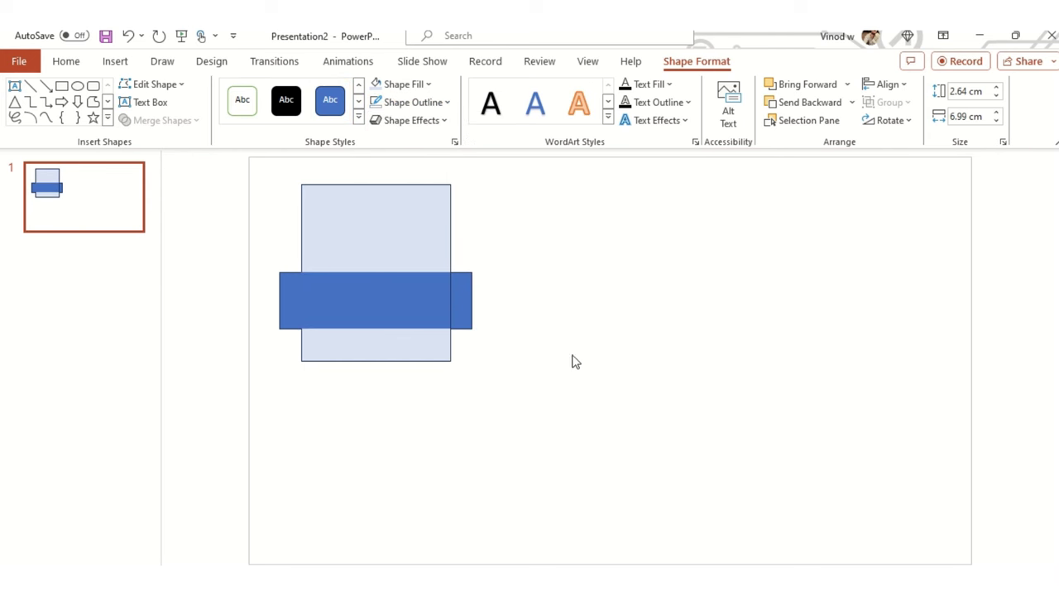
Remove the outline from the wide band behind the tall rectangle.
left_click(466, 298)
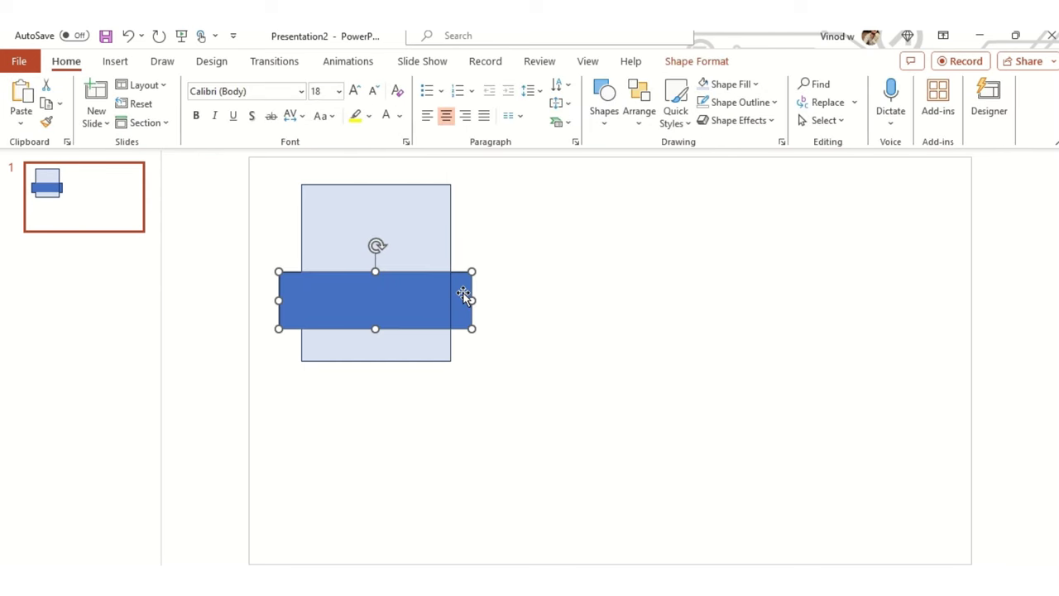
left_click(704, 62)
left_click(412, 102)
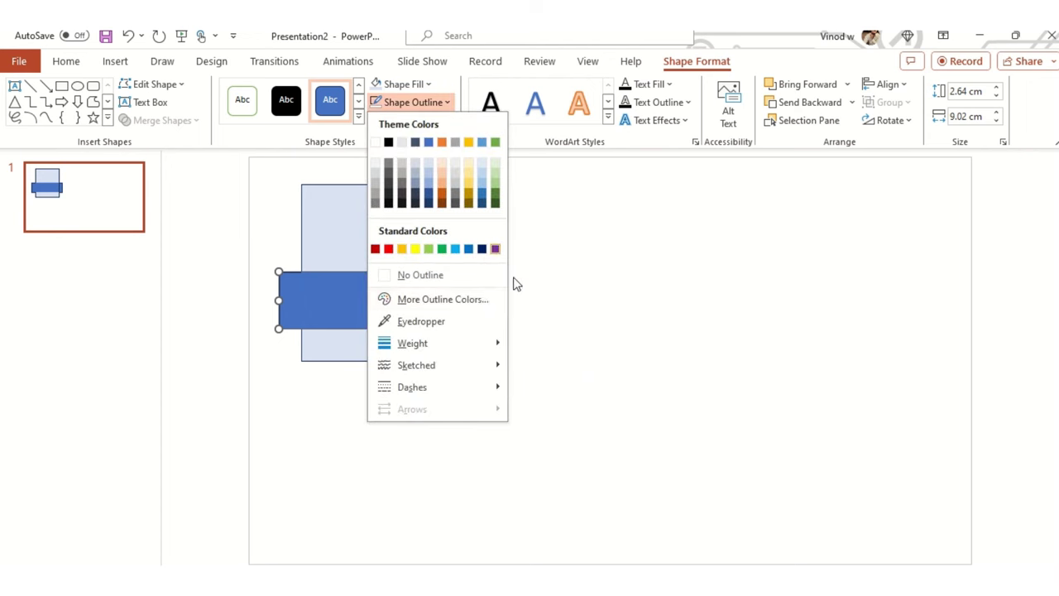
left_click(389, 278)
left_click(580, 311)
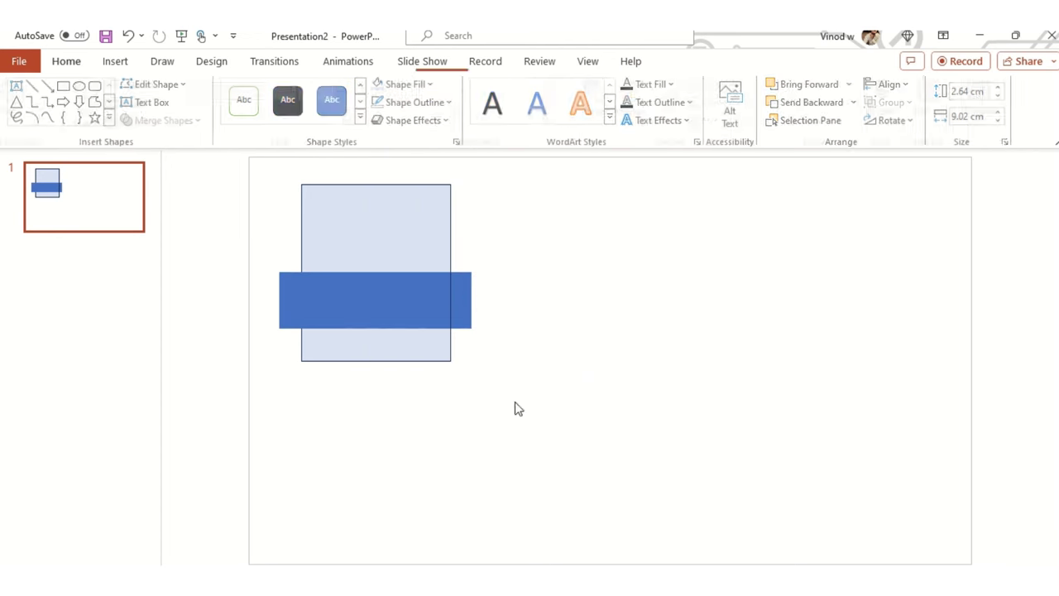
Remove the outline from the tall light-blue rectangle.
left_click(398, 200)
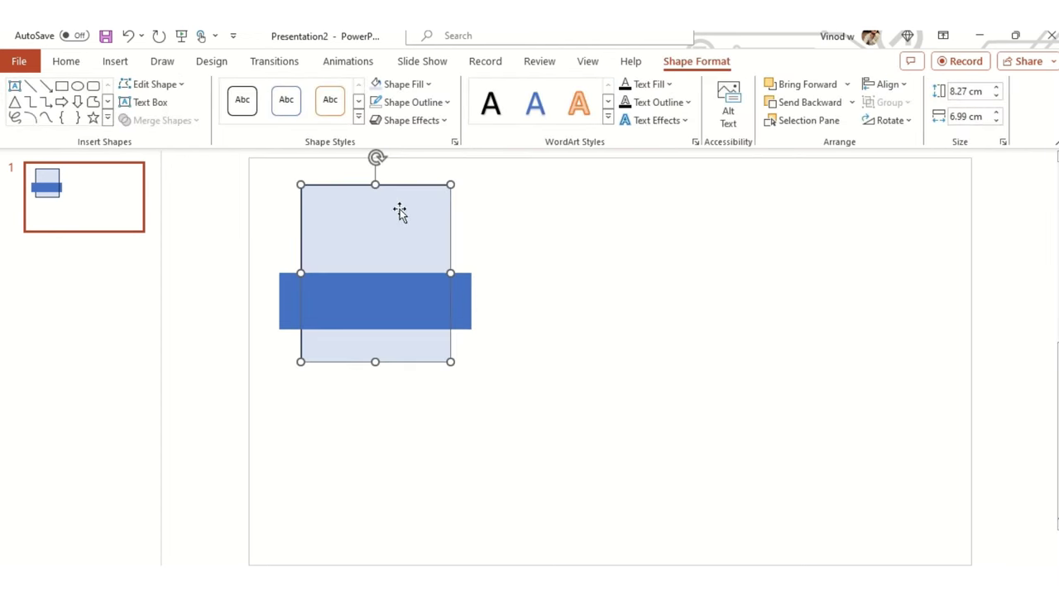
left_click(410, 101)
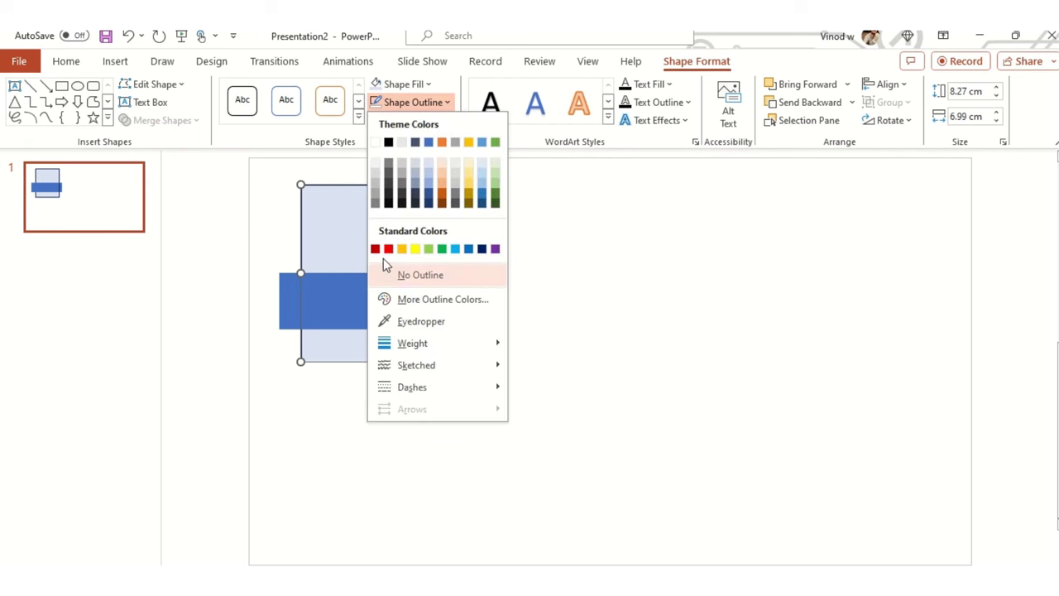
left_click(386, 263)
left_click(556, 317)
left_click(421, 300)
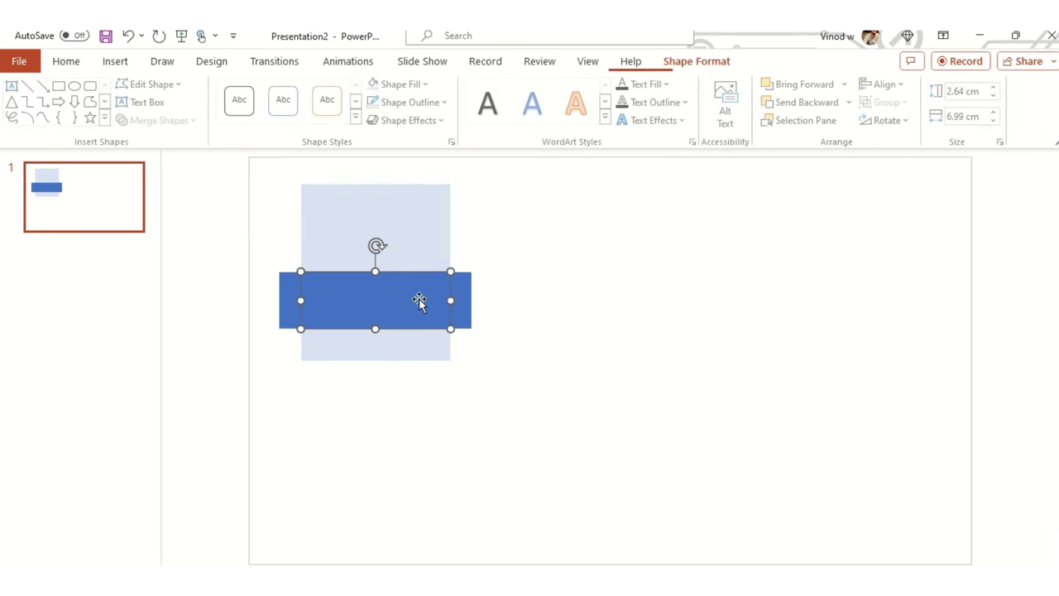
left_click(447, 121)
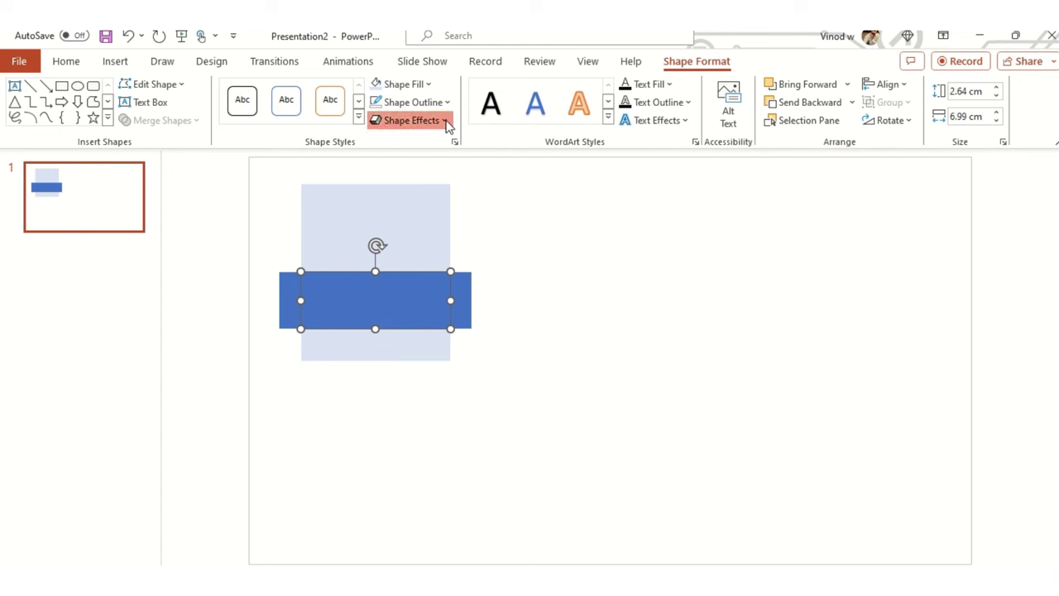
mouse_move(457, 149)
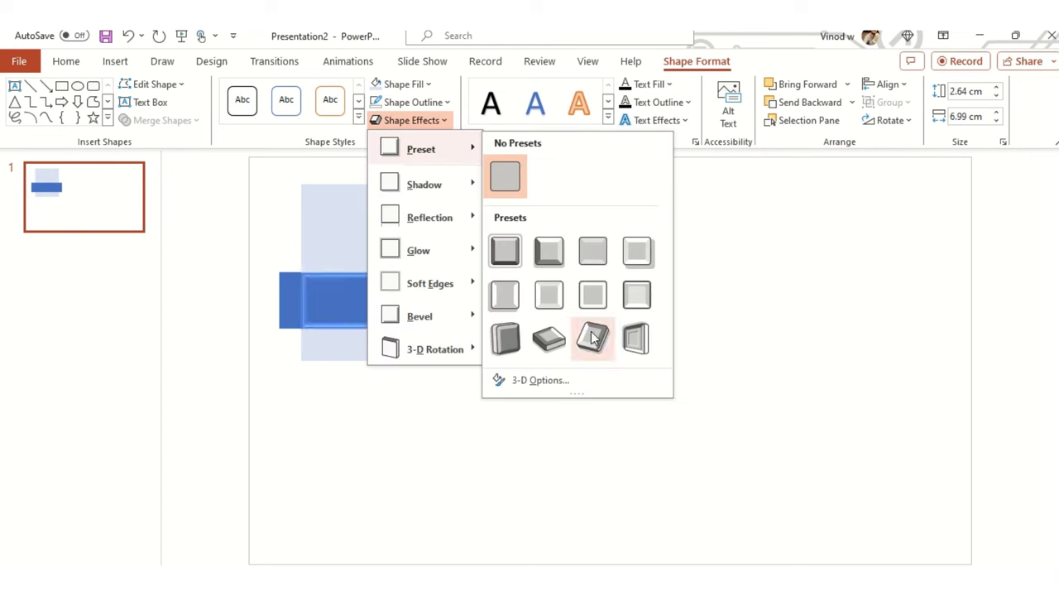
left_click(774, 362)
Apply the fourth preset shape effect, with beveled edges and a drop shadow, to the wide band.
left_click(280, 301)
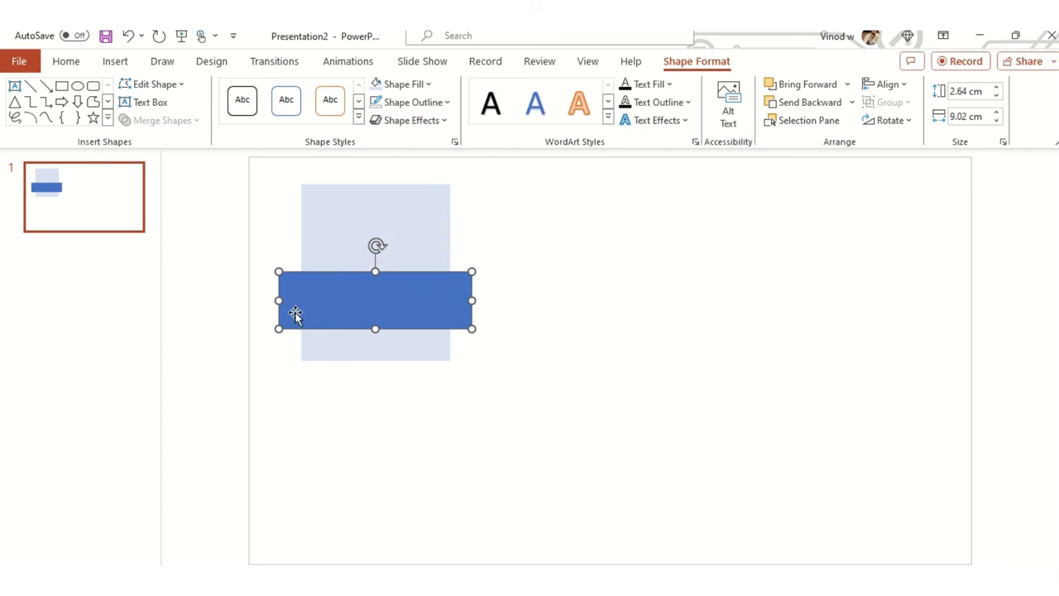
left_click(445, 120)
mouse_move(452, 149)
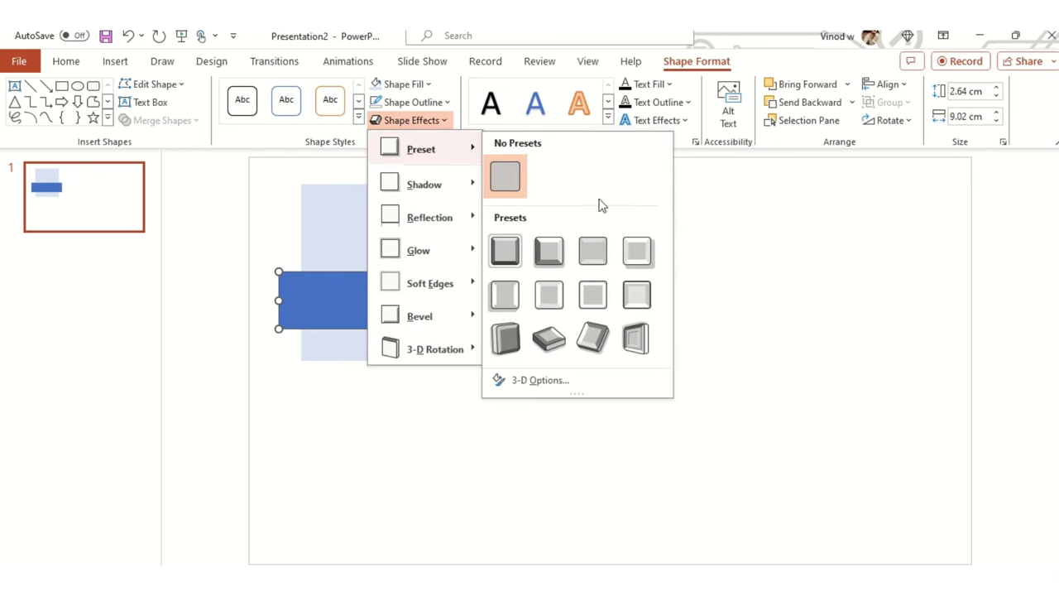
left_click(635, 250)
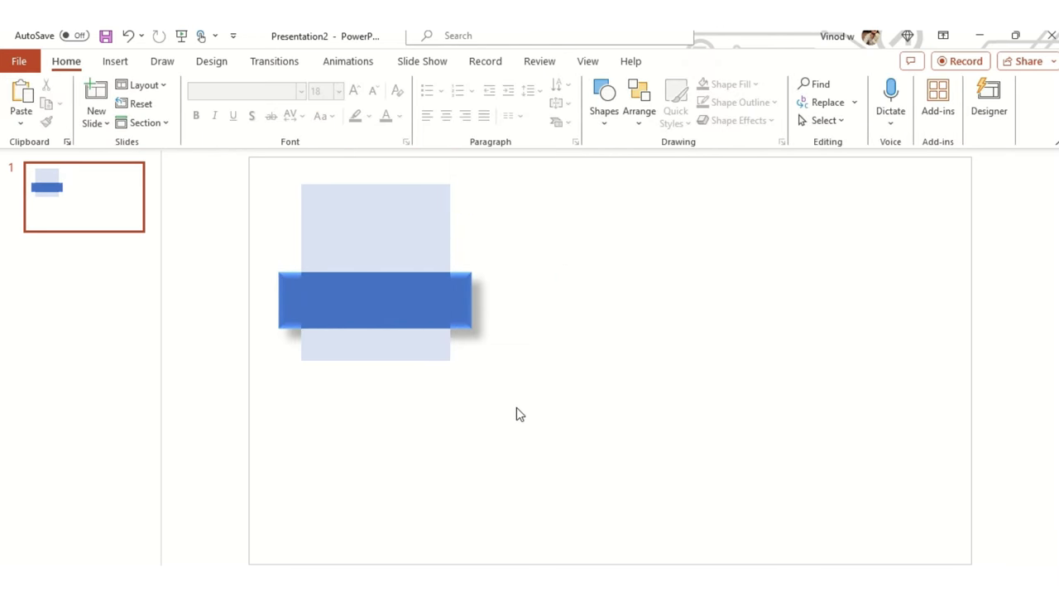
Fill the narrow front band with a darker shade of the blue theme color.
left_click(366, 300)
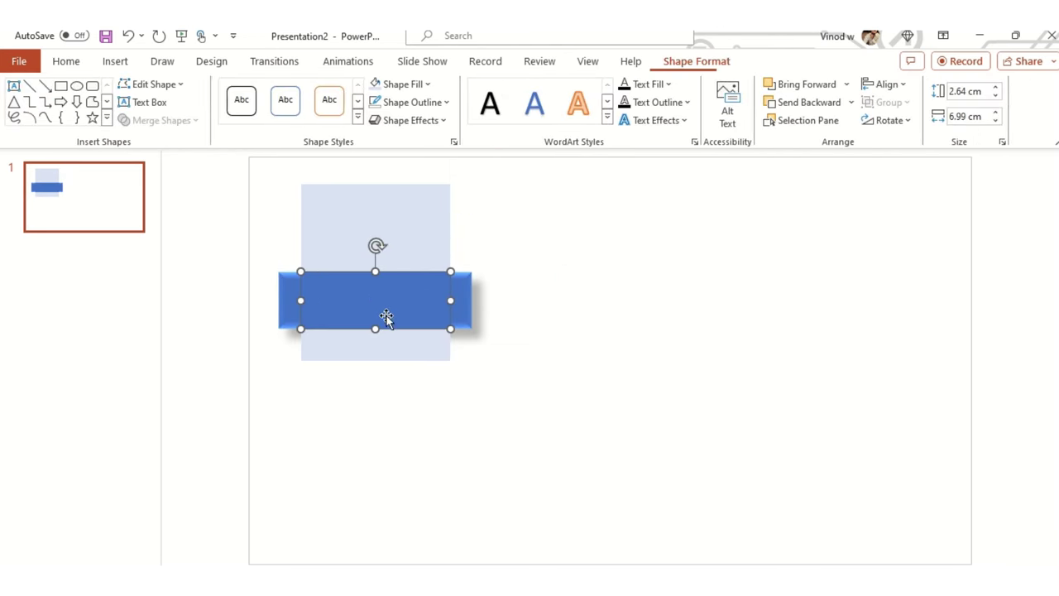
left_click(429, 86)
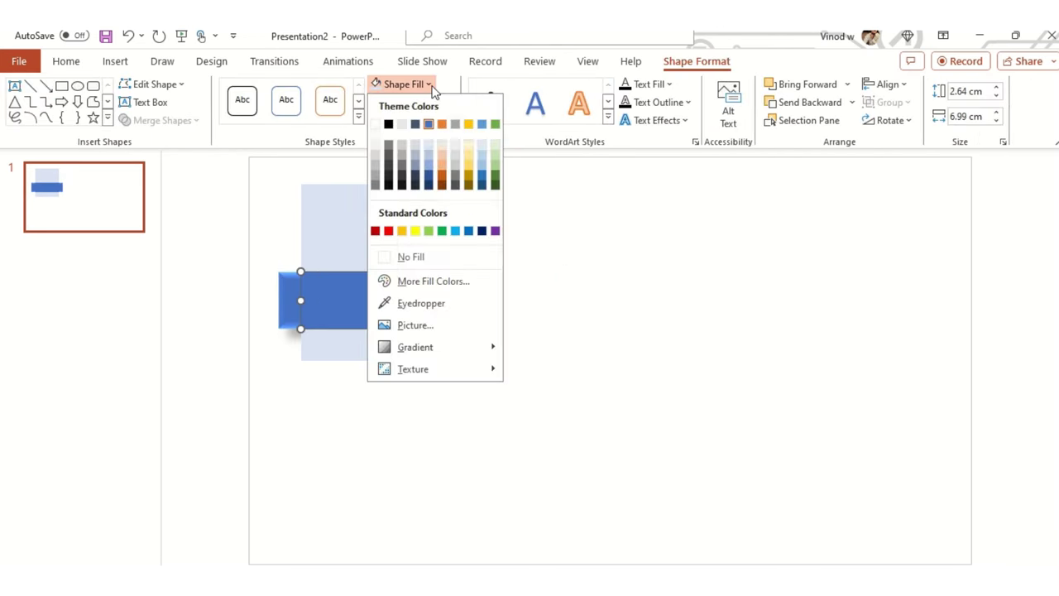
left_click(430, 177)
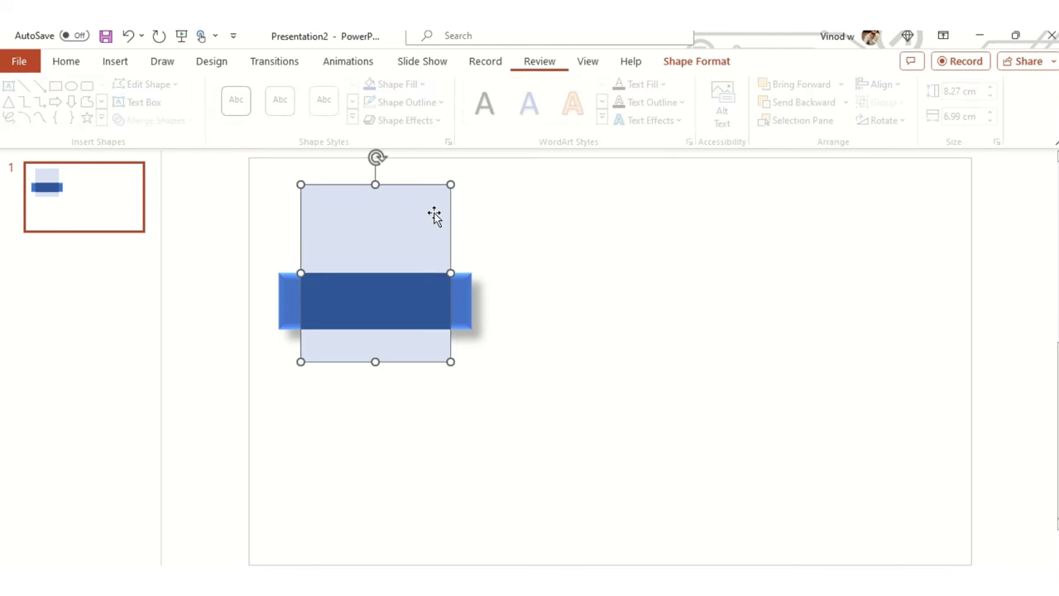
Apply the fourth bevel in the second row of bevel effects to the narrow front band.
left_click(543, 290)
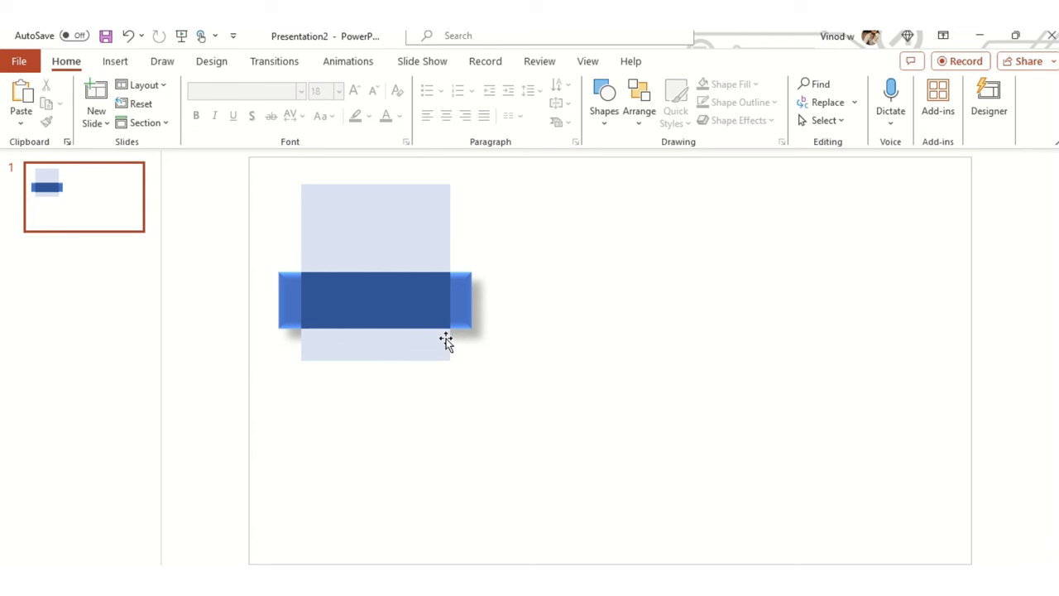
left_click(423, 310)
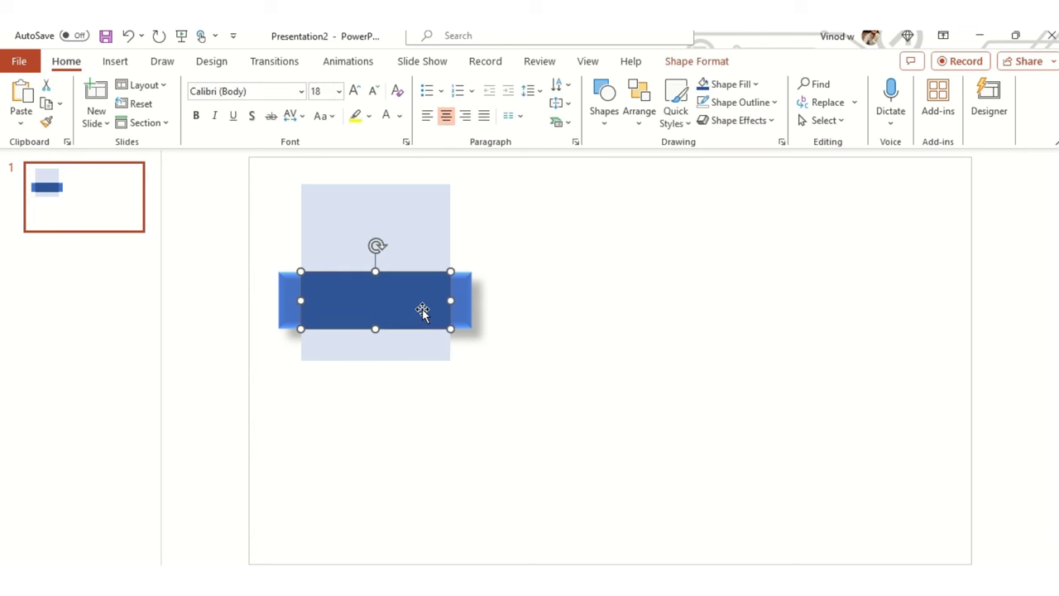
left_click(760, 123)
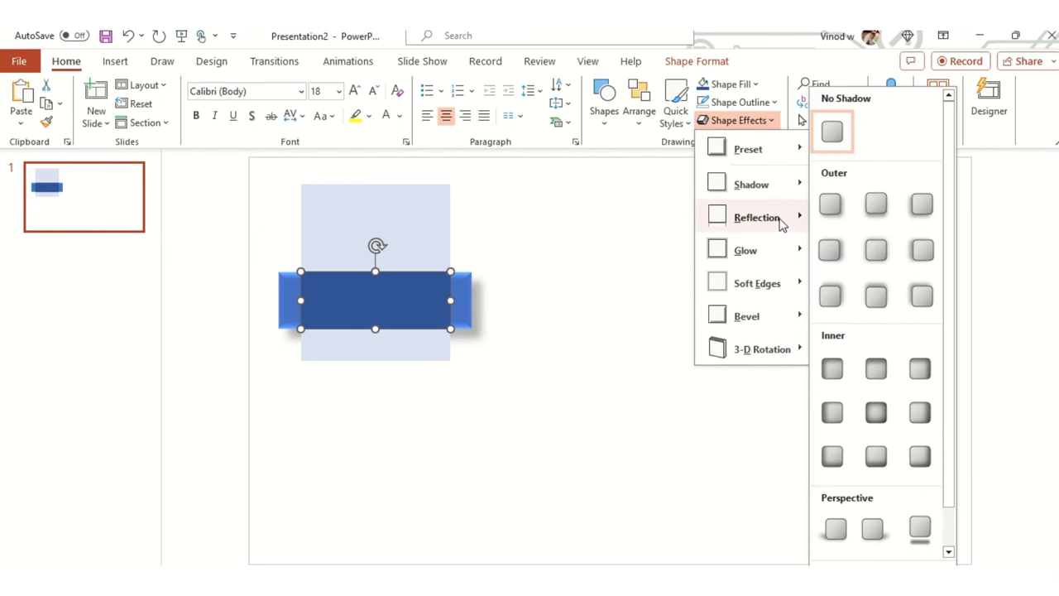
mouse_move(782, 225)
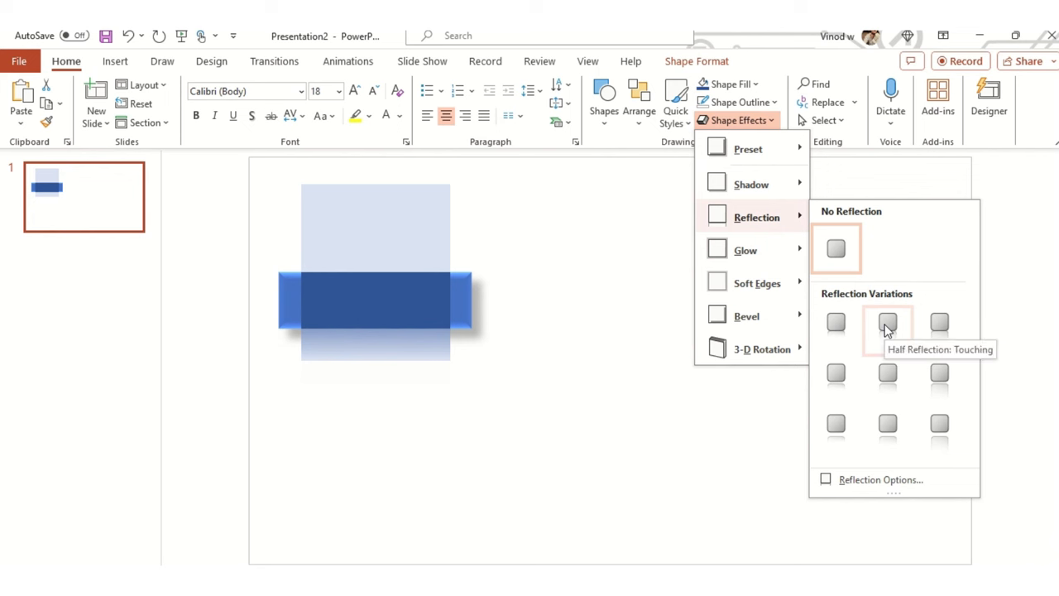
mouse_move(749, 318)
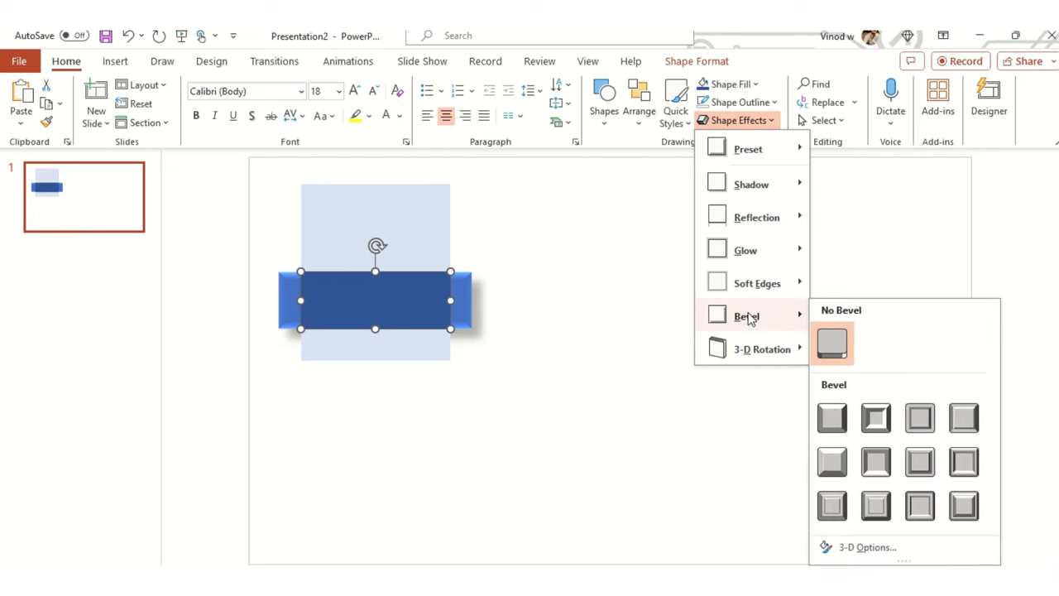
left_click(964, 464)
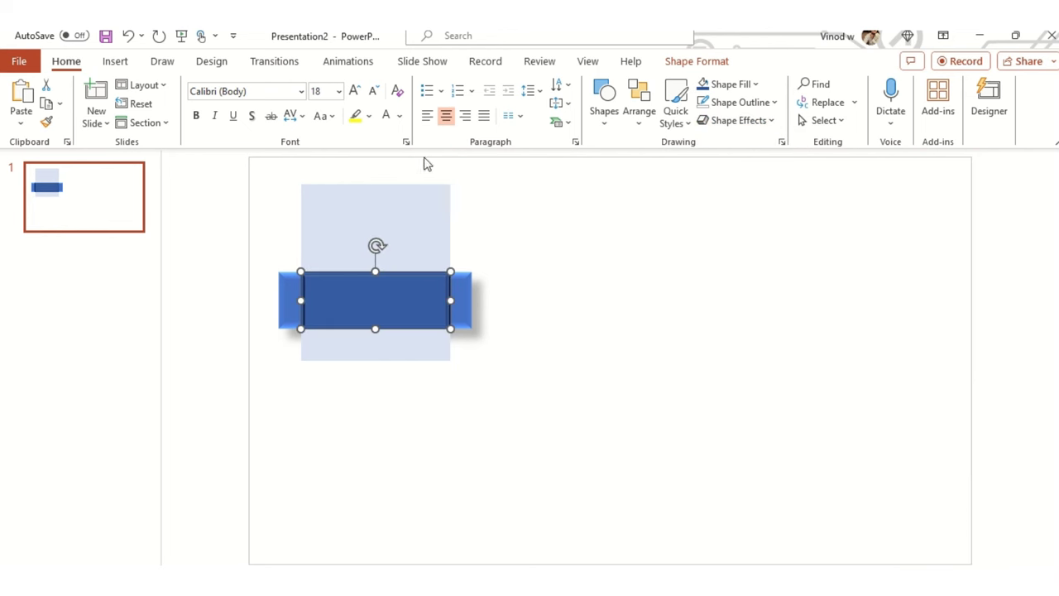
Fill the narrow front band with the lighter blue sampled by eyedropper from the wide band behind it.
left_click(754, 84)
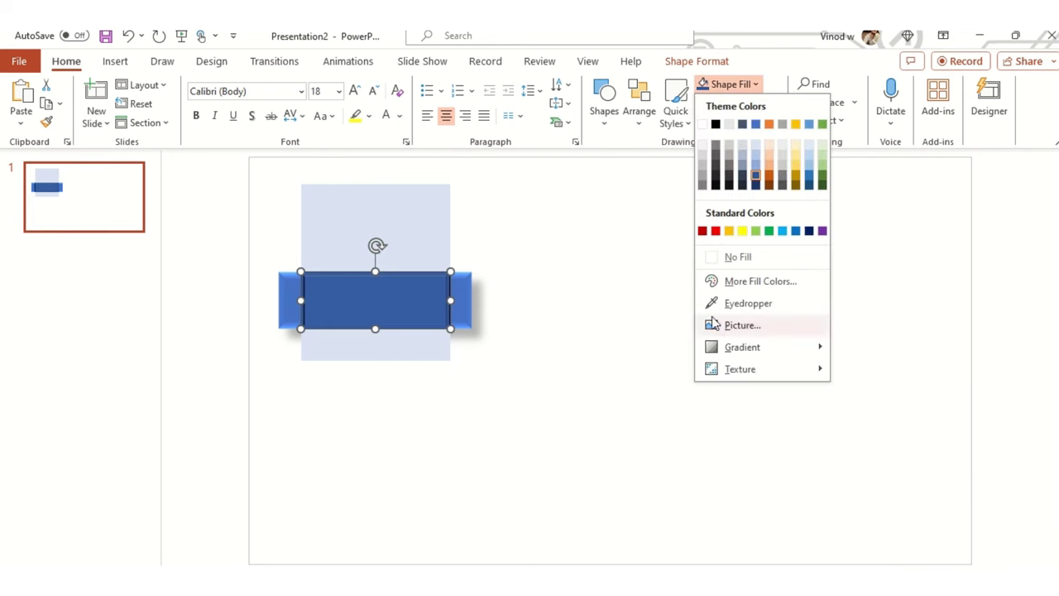
left_click(749, 304)
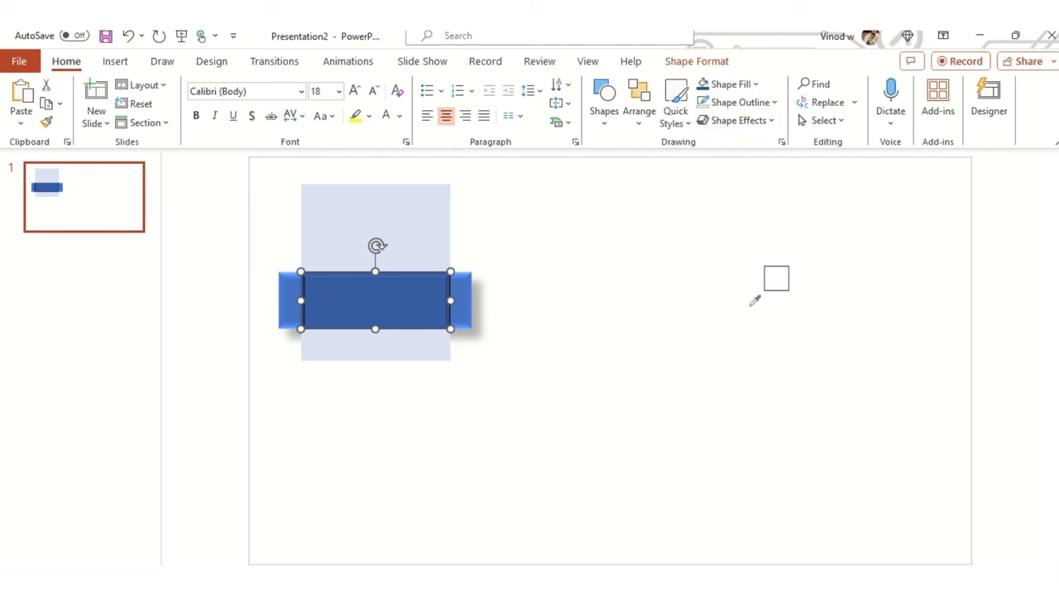
left_click(467, 300)
left_click(543, 335)
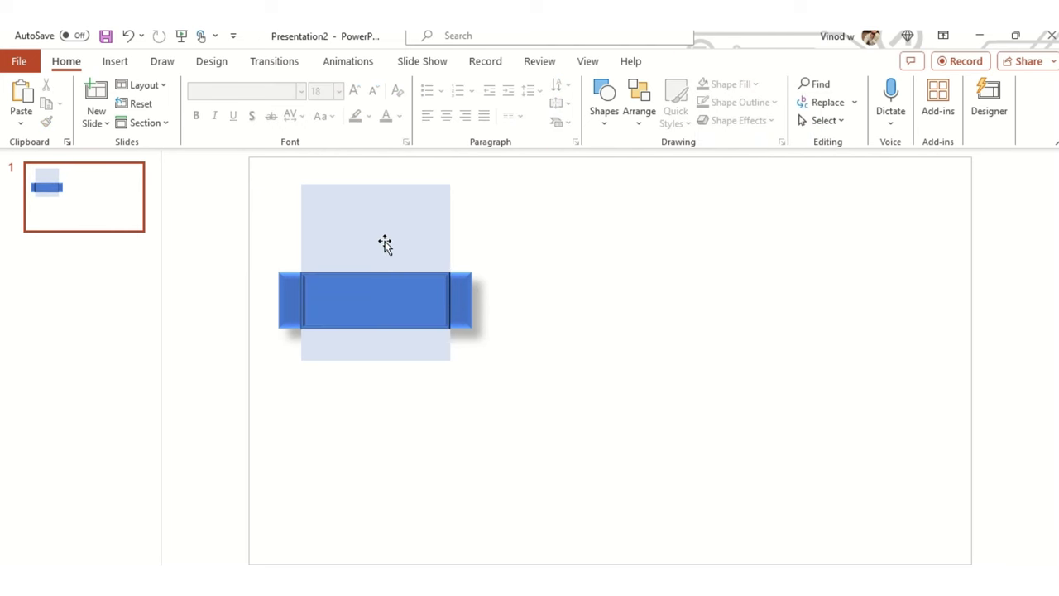
left_click(385, 244)
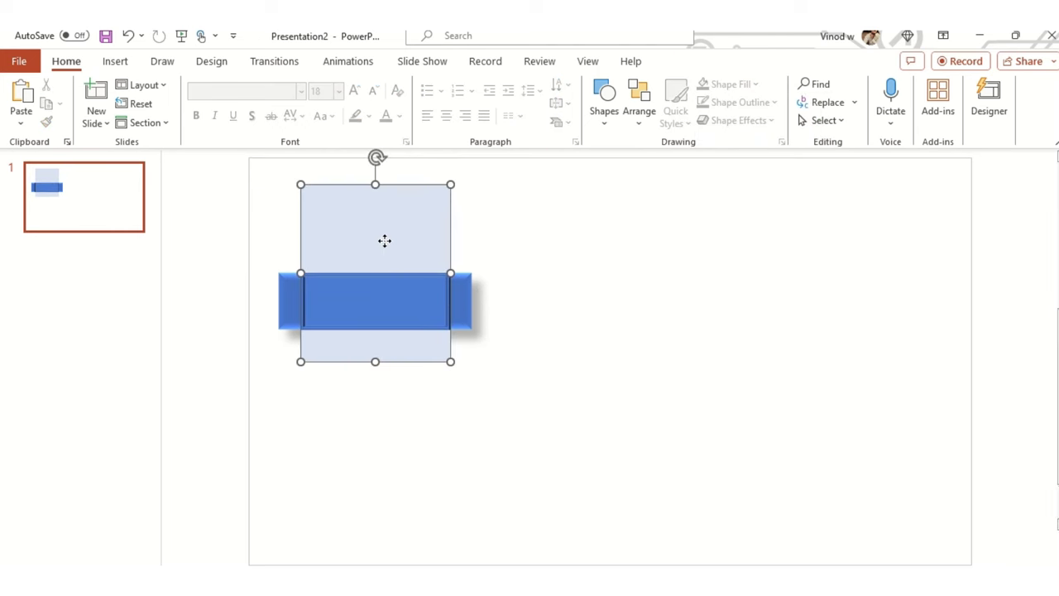
left_click(573, 354)
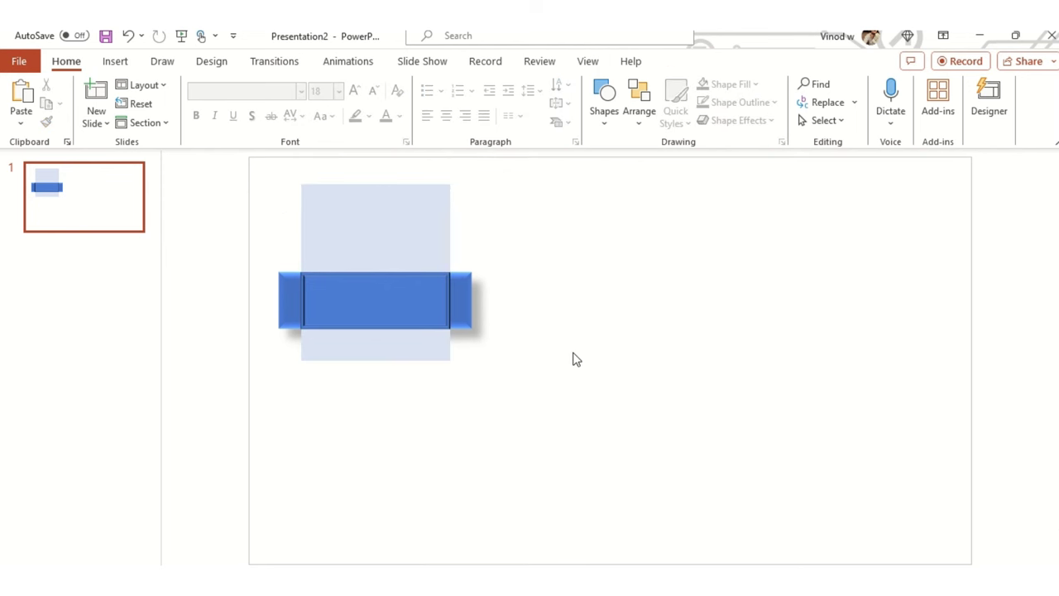
Duplicate the whole layered card twice to form a horizontal row of three cards.
left_click_drag(265, 174, 542, 427)
left_click_drag(438, 293, 831, 297)
left_click(812, 453)
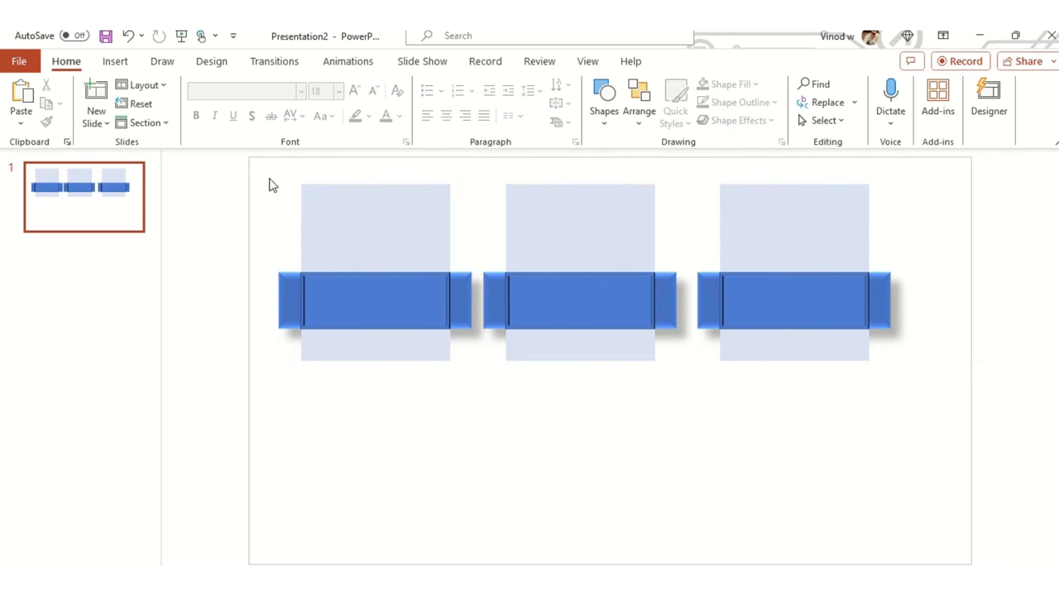
Shift all three cards slightly right together, and nudge the middle card to even out the gaps between them.
left_click_drag(269, 185, 935, 426)
mouse_move(831, 274)
left_mouse_down()
mouse_move(848, 271)
mouse_move(838, 273)
left_mouse_up()
left_click(839, 471)
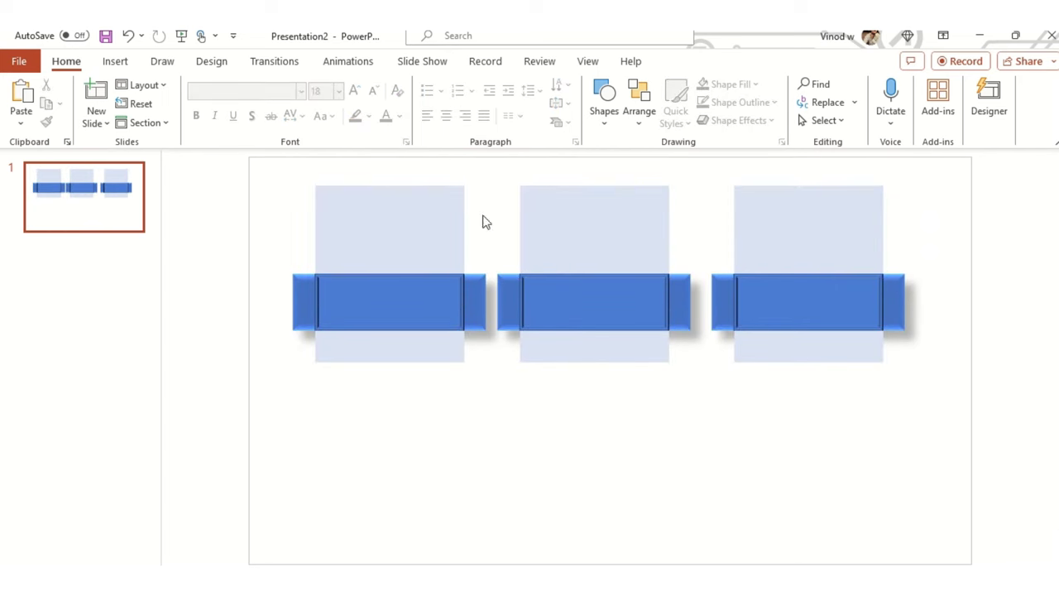
left_click_drag(500, 173, 705, 406)
left_click_drag(634, 296, 639, 296)
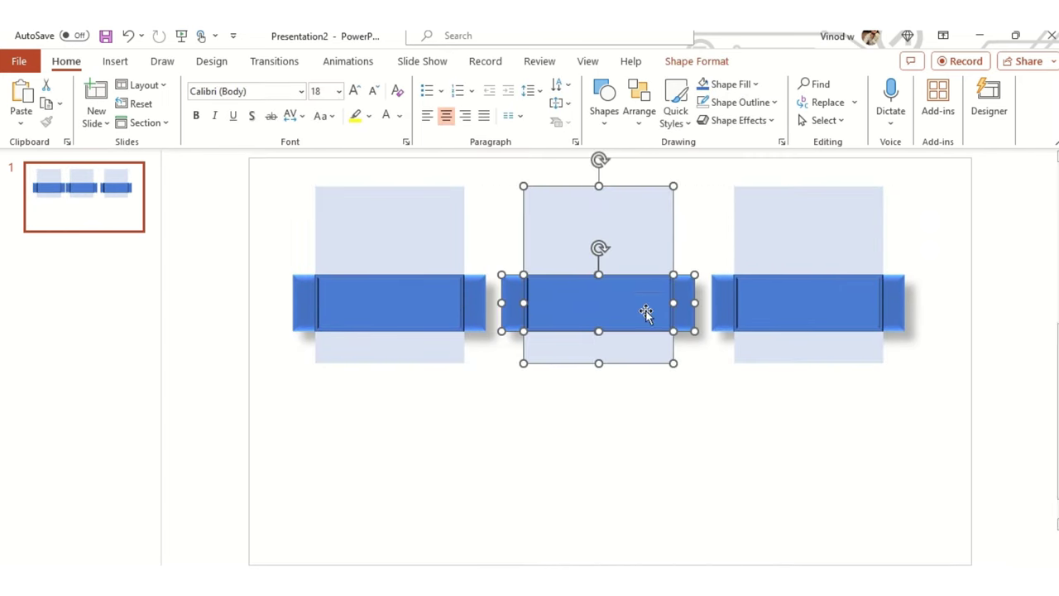
left_click(751, 461)
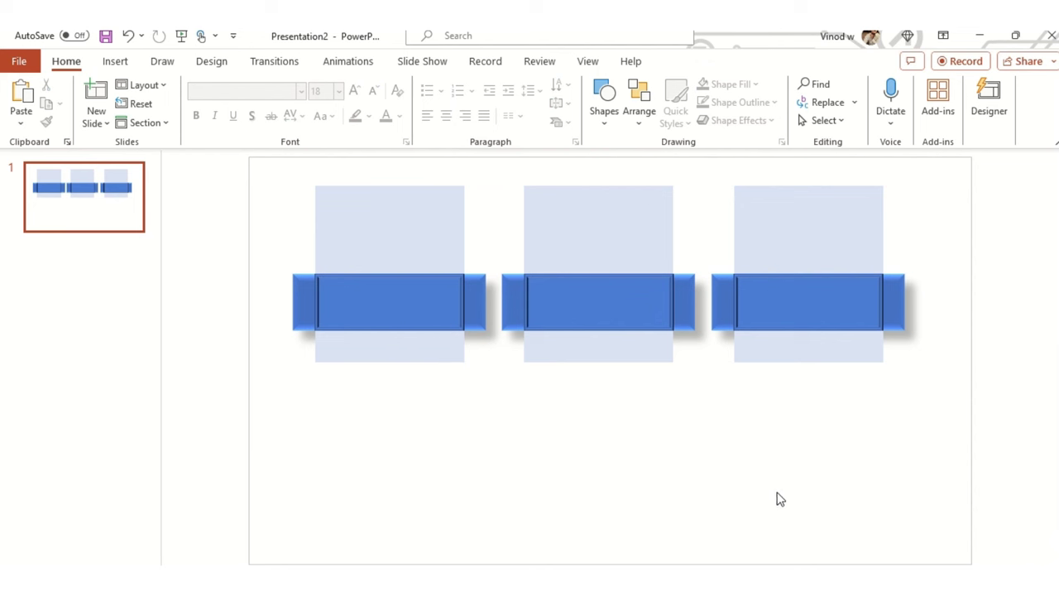
left_click(356, 301)
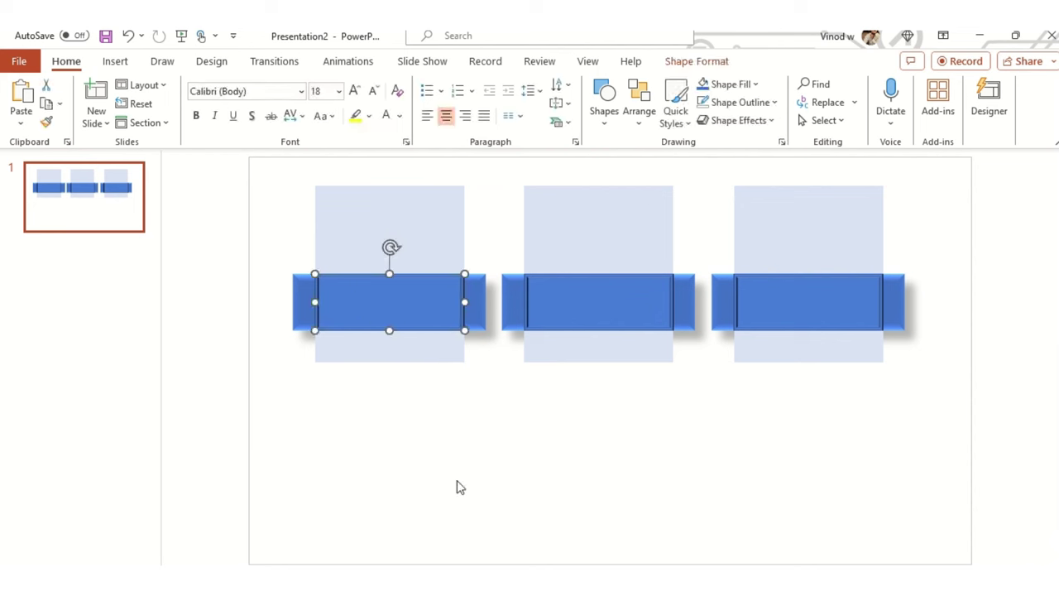
left_click(465, 495)
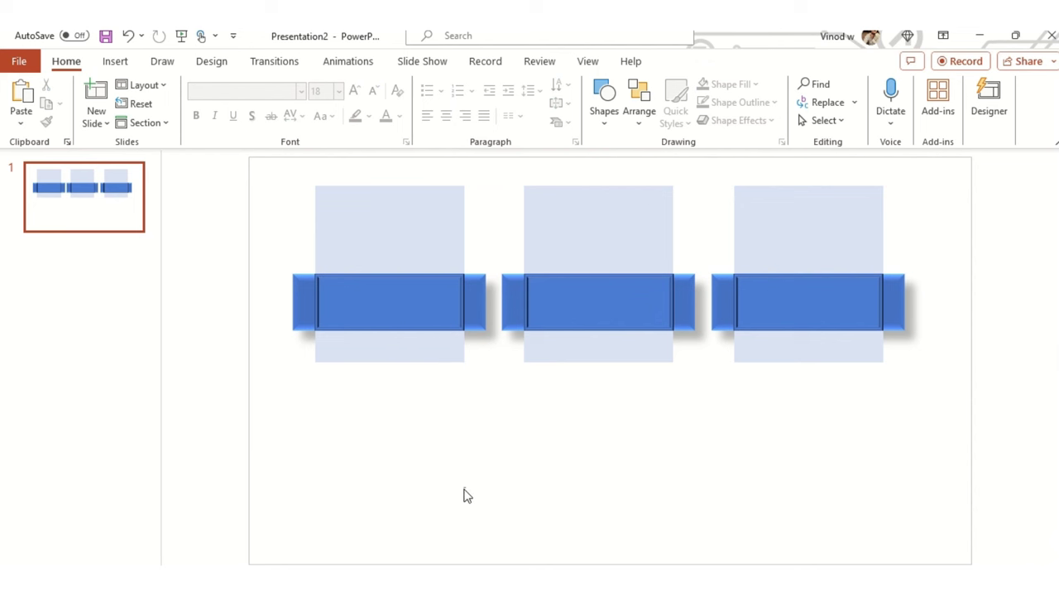
Add a text box reading "Topic 1" in the empty area below the cards.
left_click(594, 120)
left_click(646, 162)
left_click(604, 97)
left_click(607, 162)
left_click(485, 451)
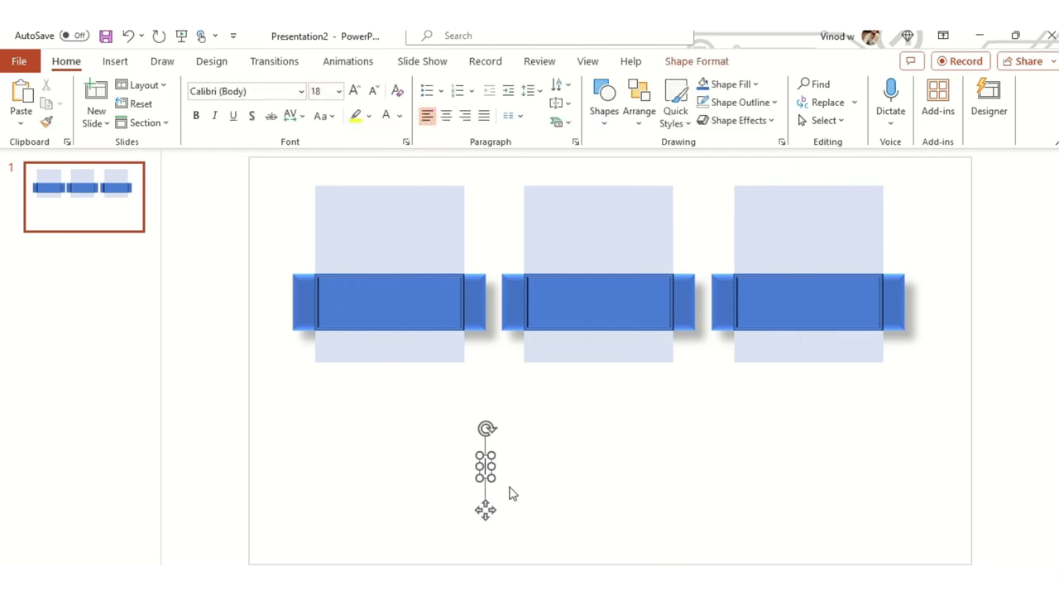
type("Topic")
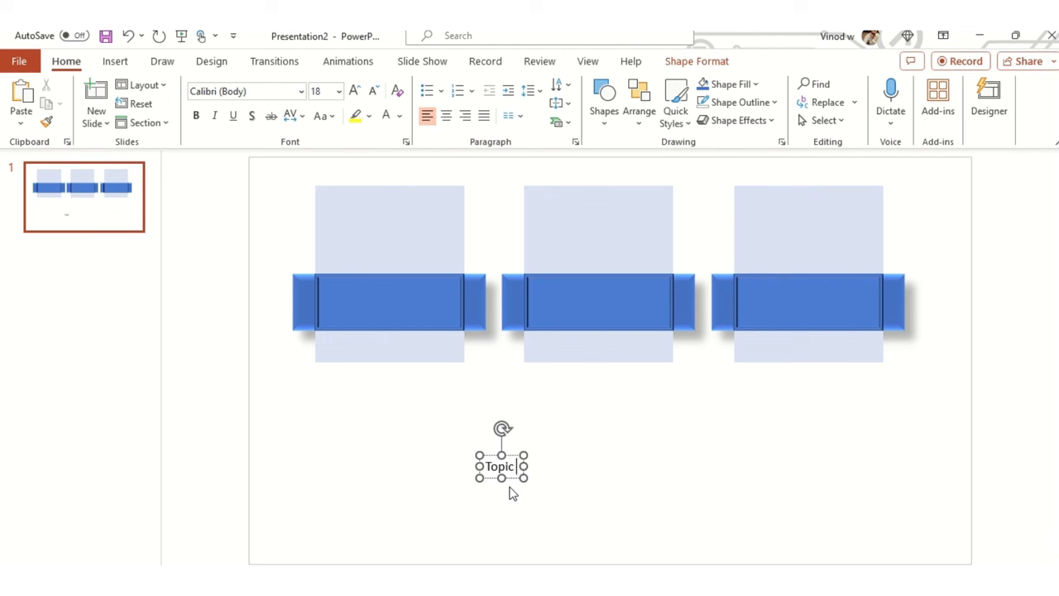
type(" 1")
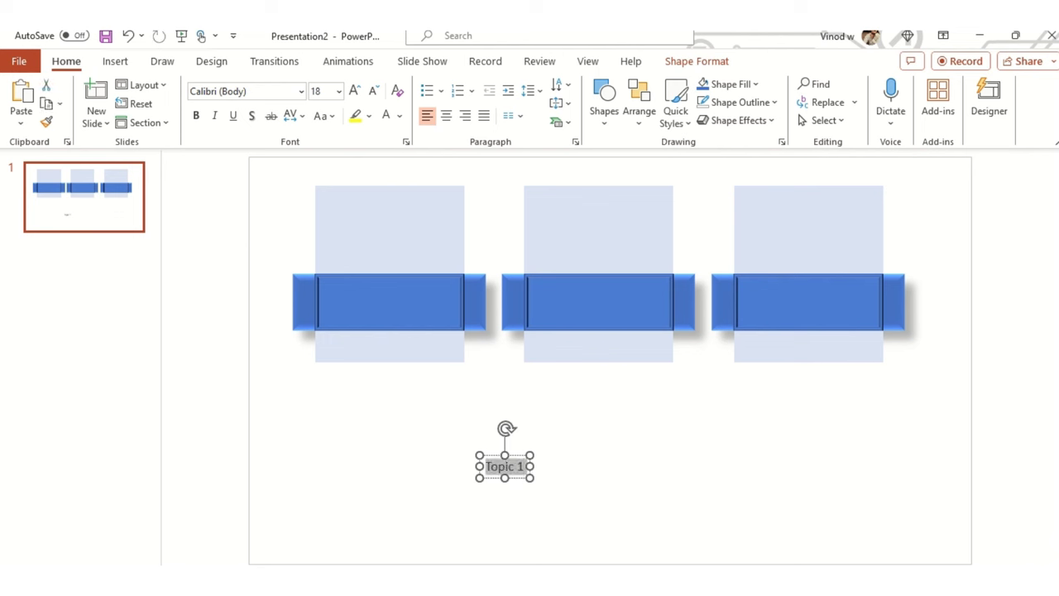
Change the text box label to uppercase and place it in the middle of the first card's band.
left_click(320, 115)
left_click(358, 180)
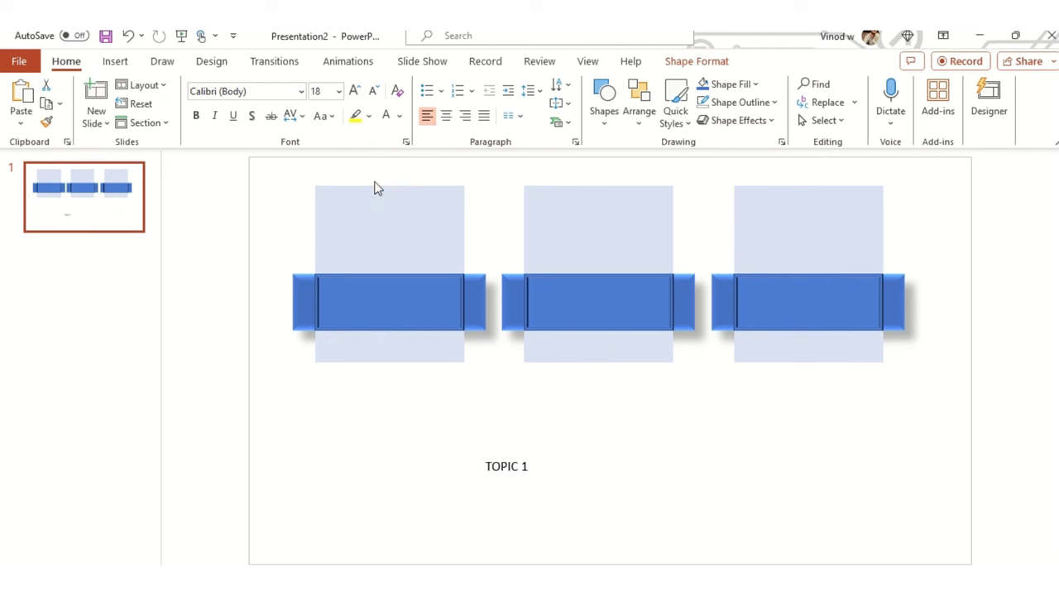
left_click_drag(530, 458, 406, 290)
left_click(391, 302)
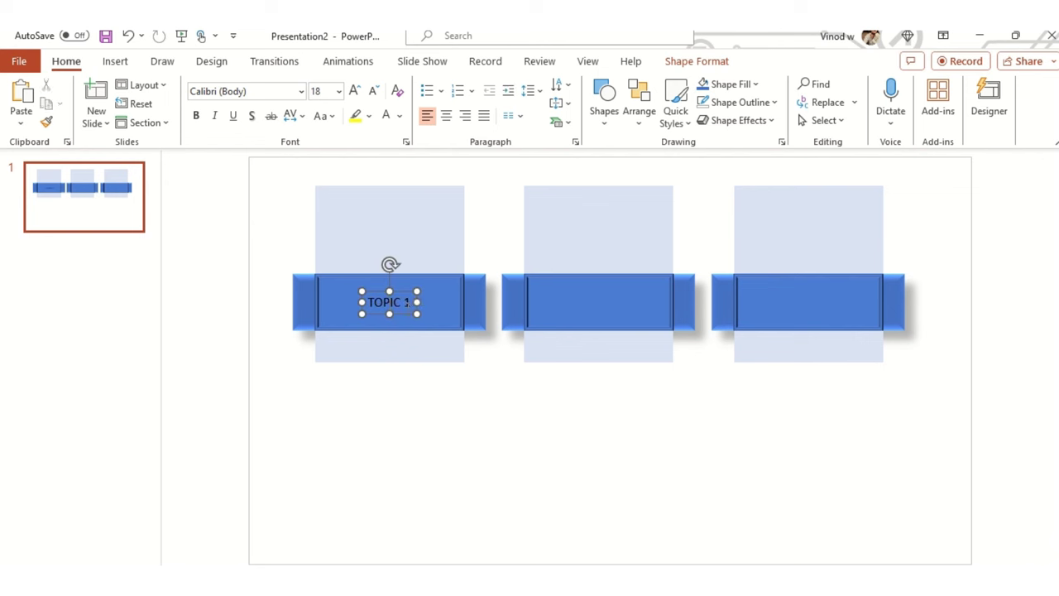
Format the TOPIC 1 label as bold white text at size 44, centered on its band.
key("ctrl+a")
key("ctrl+b")
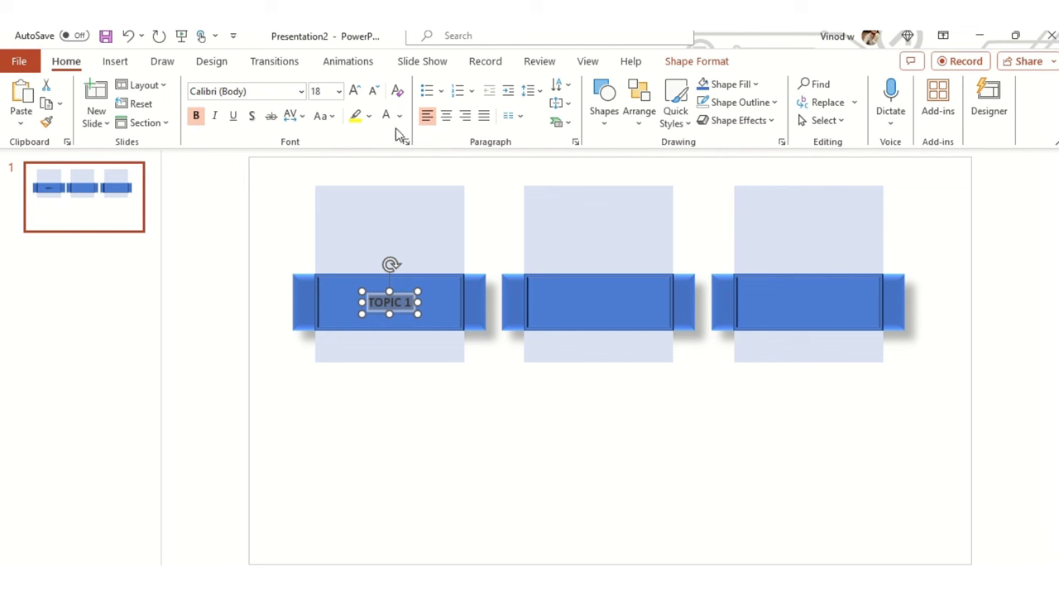
left_click(354, 91)
left_click(354, 91)
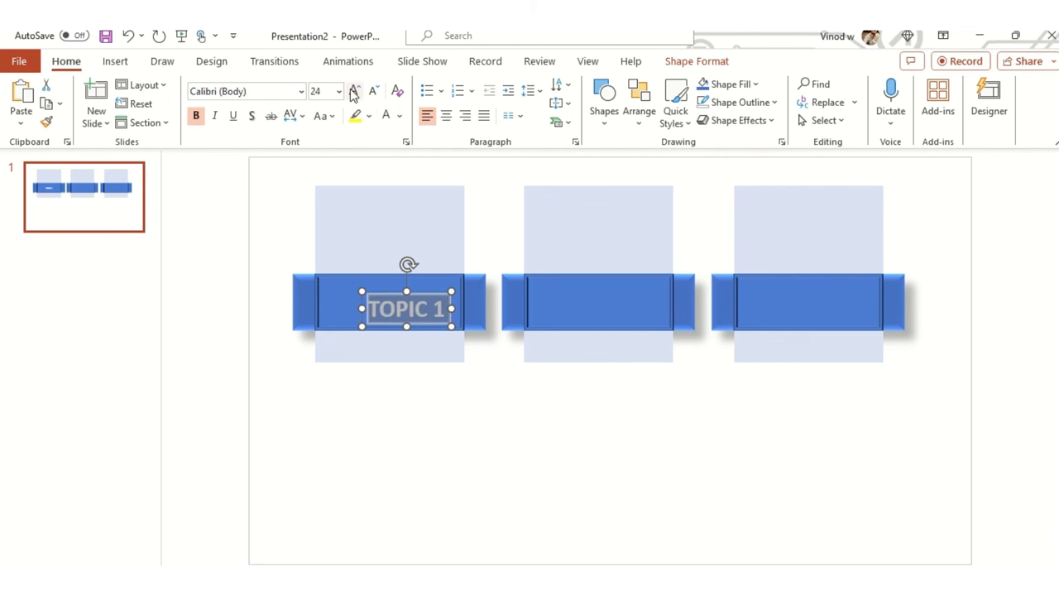
left_click(354, 91)
left_click(354, 91)
left_click(354, 91)
left_click(354, 91)
left_click(354, 91)
Copy the TOPIC 1 label onto the second card's band and change it to "TOPIC 2".
left_click_drag(428, 284, 636, 277)
key("ctrl+d")
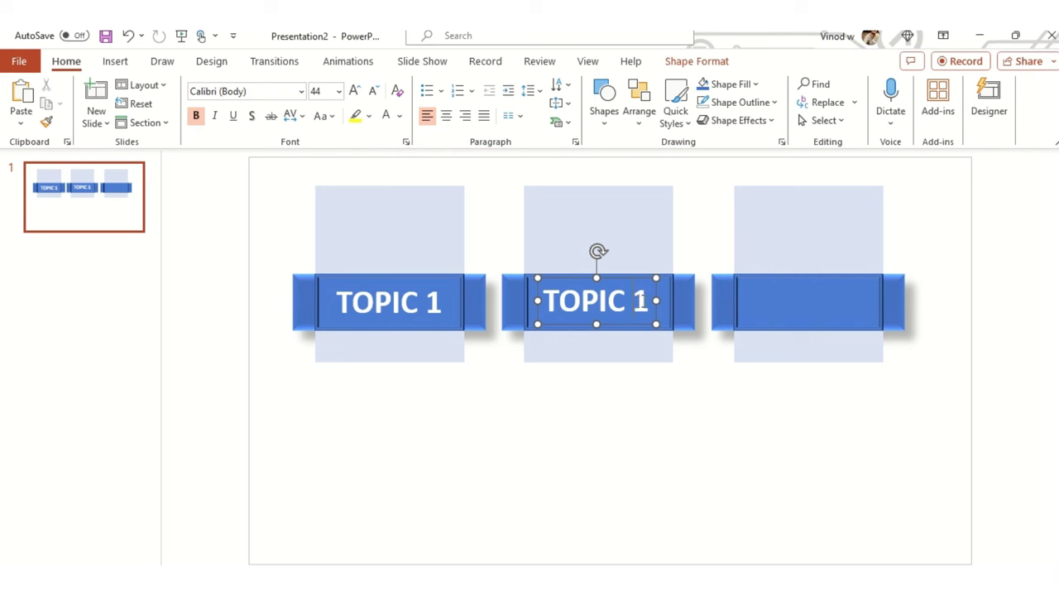
double_click(640, 300)
type("2")
Copy the TOPIC 2 label onto the third card's band, change it to "TOPIC 3" and align it with the others.
left_click_drag(656, 294, 868, 295)
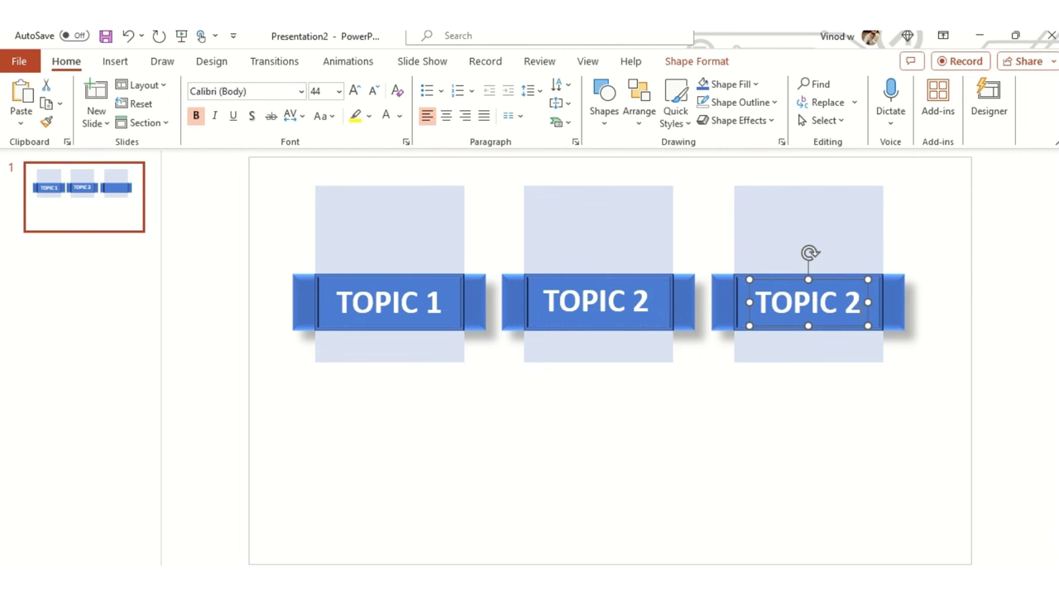
double_click(851, 302)
key("BackSpace")
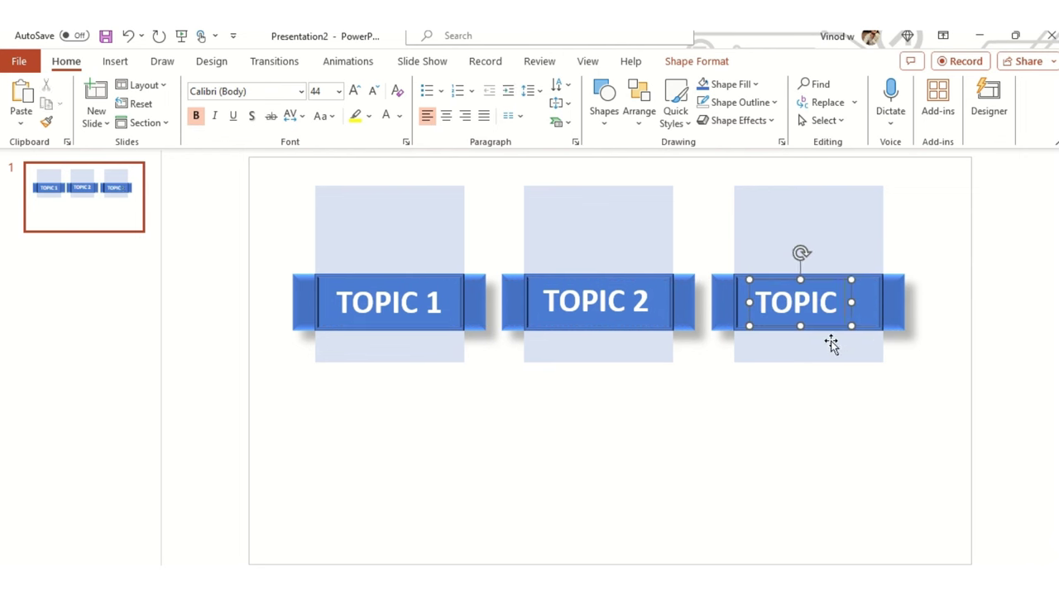
type("3")
left_click_drag(847, 277, 845, 278)
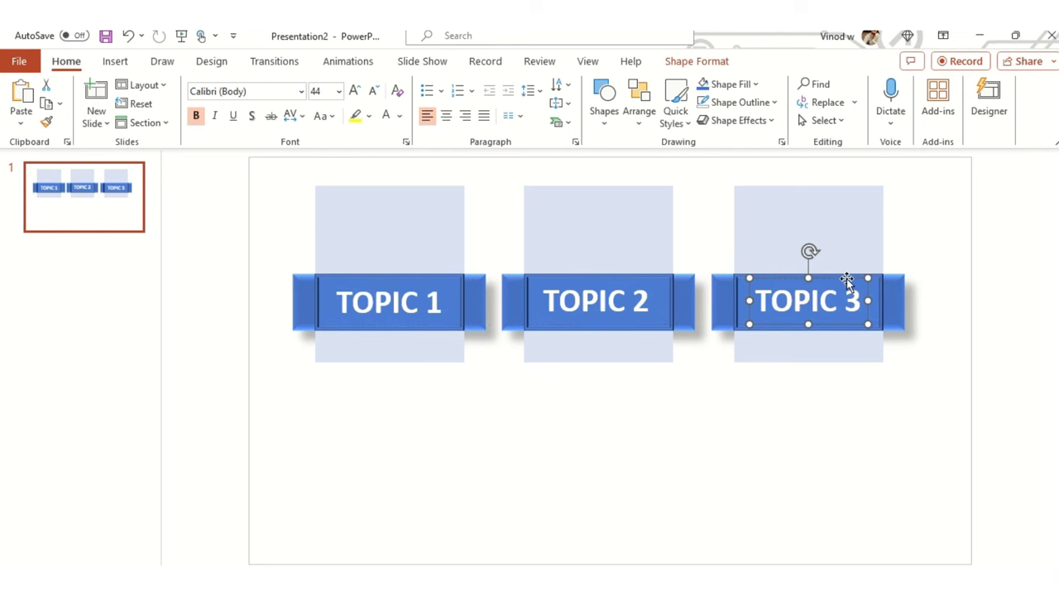
left_click(622, 433)
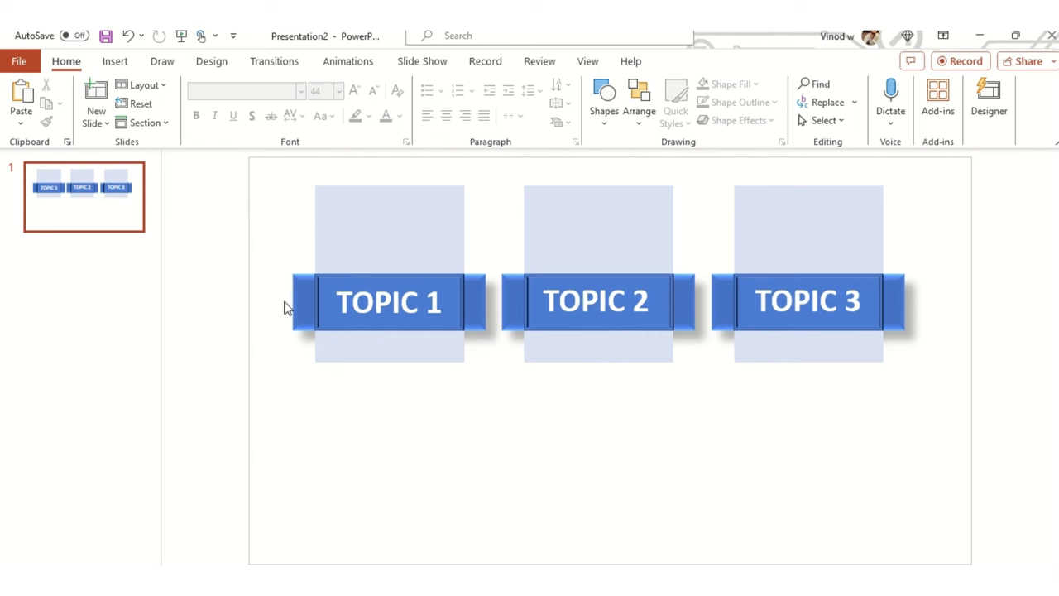
Draw a 32-point star about 4.18 cm wide and 4.05 cm high, and place it above the TOPIC 1 band.
left_click(603, 121)
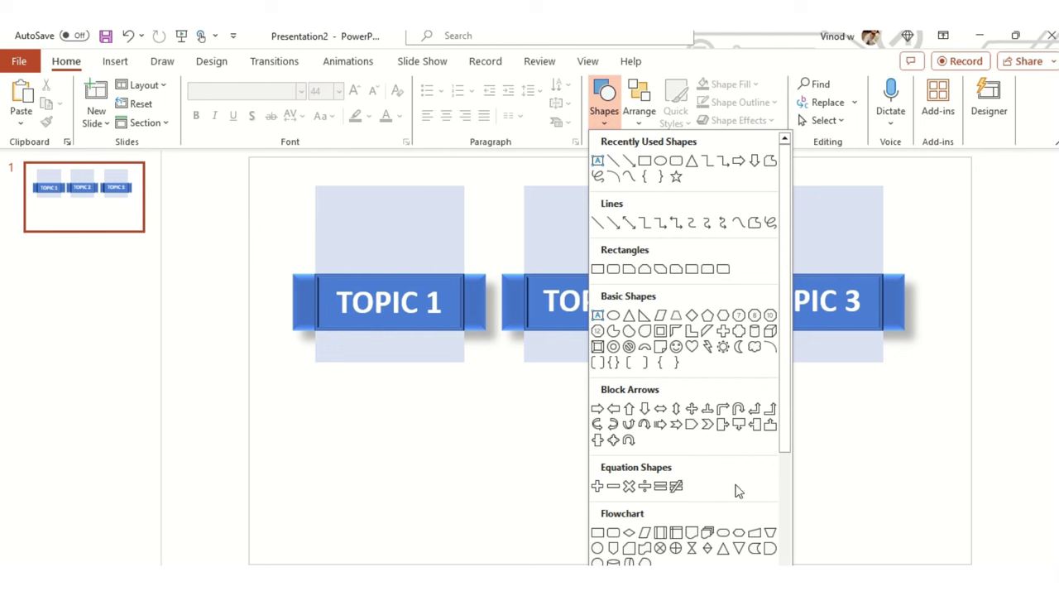
scroll(731, 507, "down", 2)
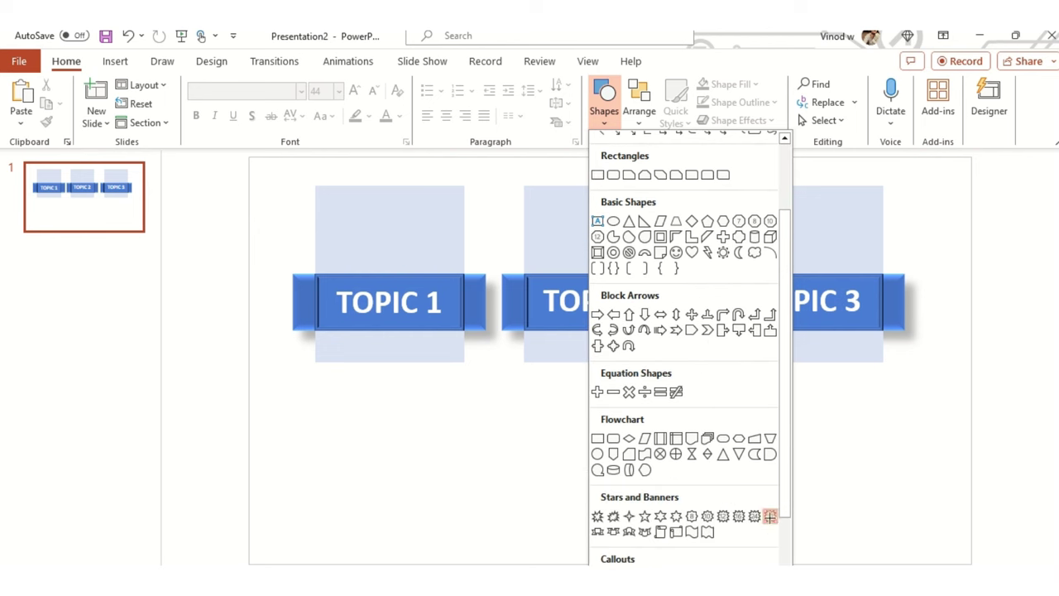
left_click(768, 512)
mouse_move(390, 396)
left_mouse_down()
mouse_move(488, 485)
mouse_move(479, 483)
left_mouse_up()
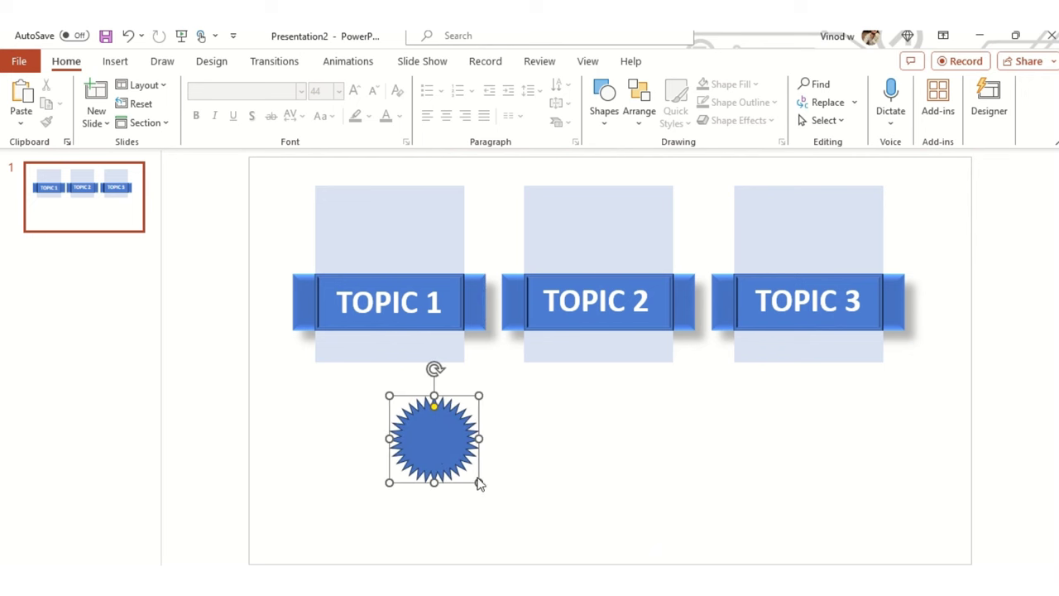
left_click_drag(434, 412, 394, 240)
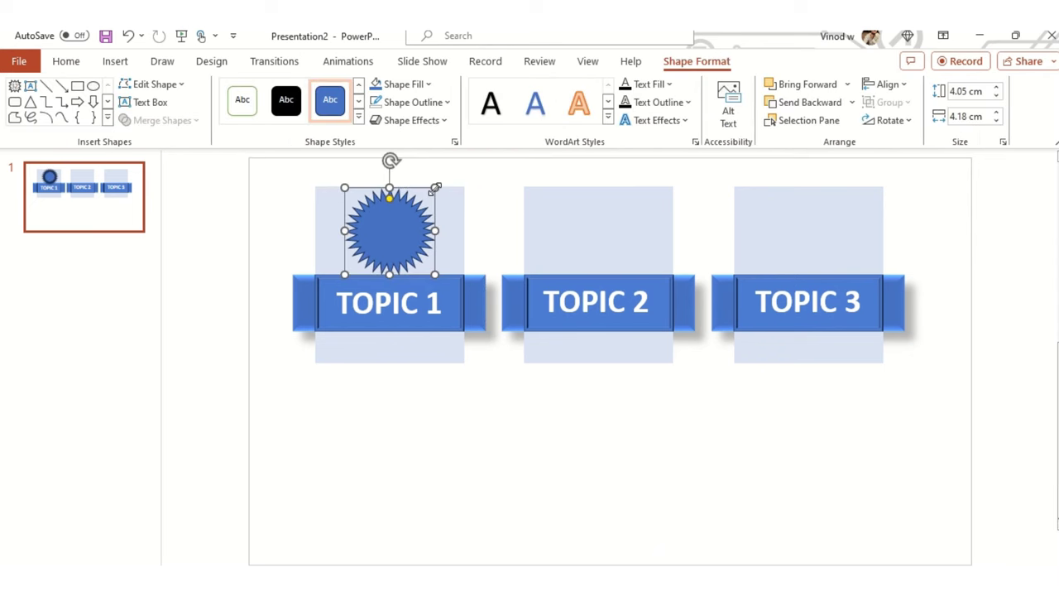
Keep the star's blue fill and copy the star above the TOPIC 2 and TOPIC 3 bands.
left_click(428, 85)
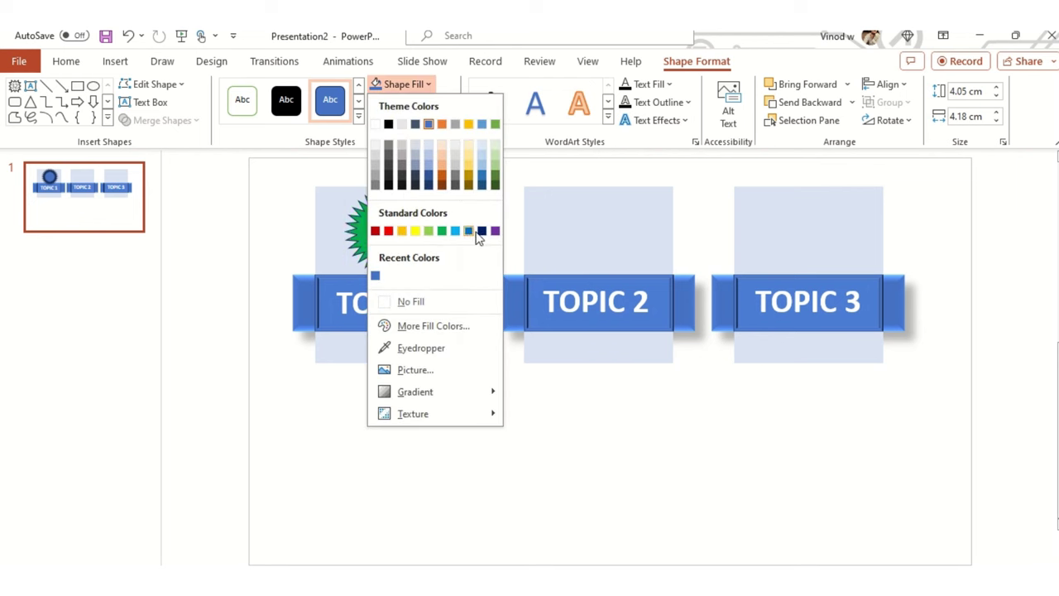
left_click(554, 483)
left_click_drag(409, 230, 825, 233)
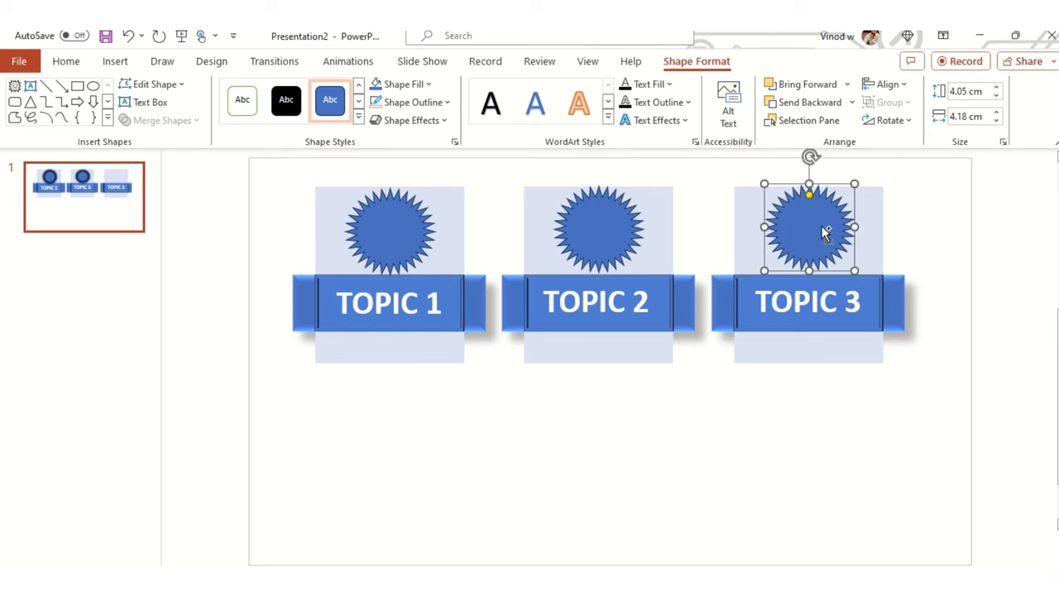
Fill the star above TOPIC 1 with a Light Variations linear gradient, pale at its left edge and bluer at its right.
left_click(625, 463)
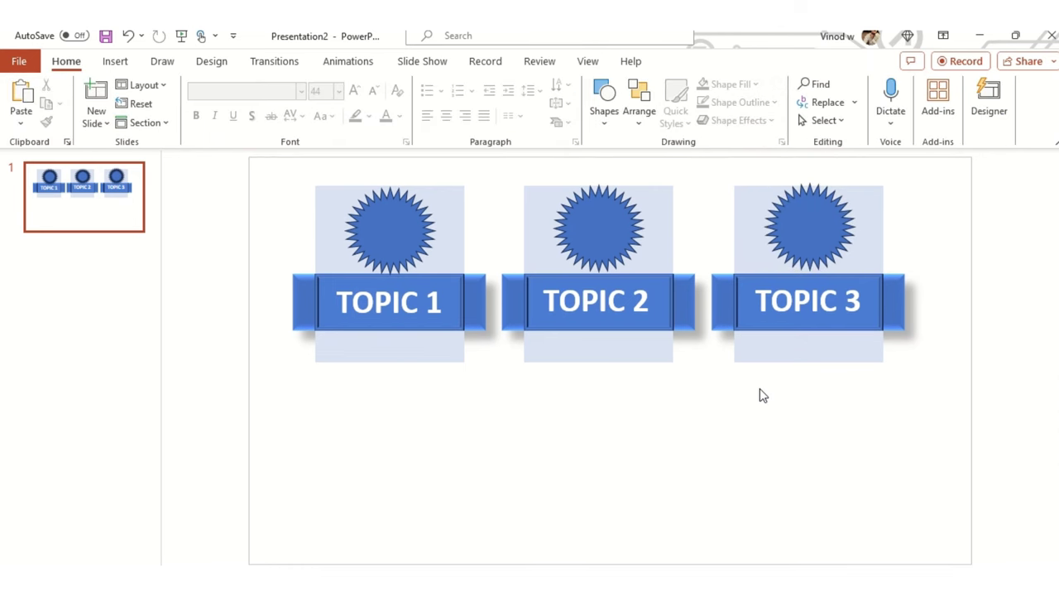
left_click(411, 252)
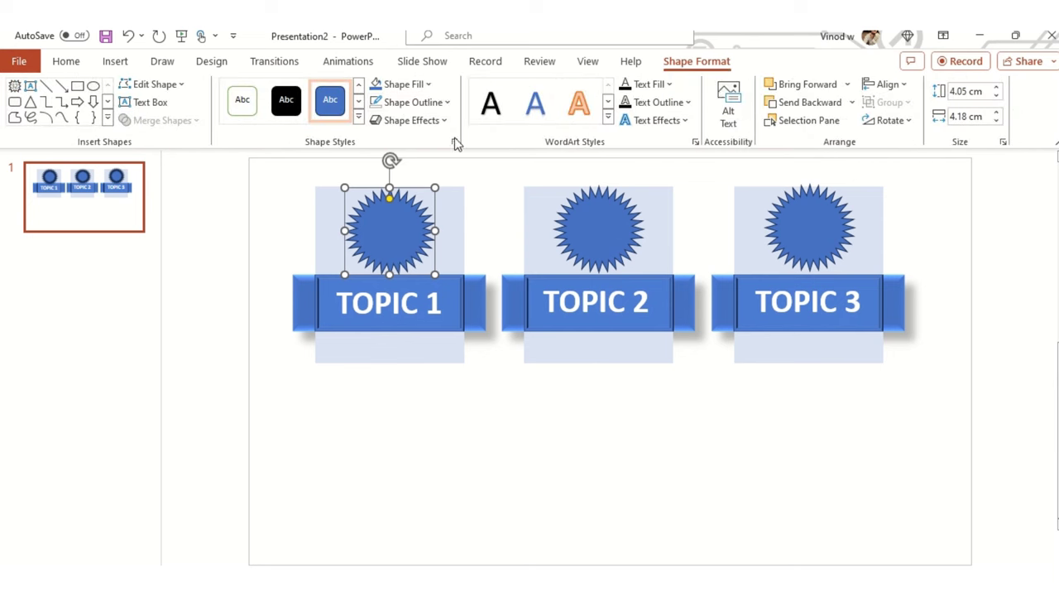
left_click(426, 85)
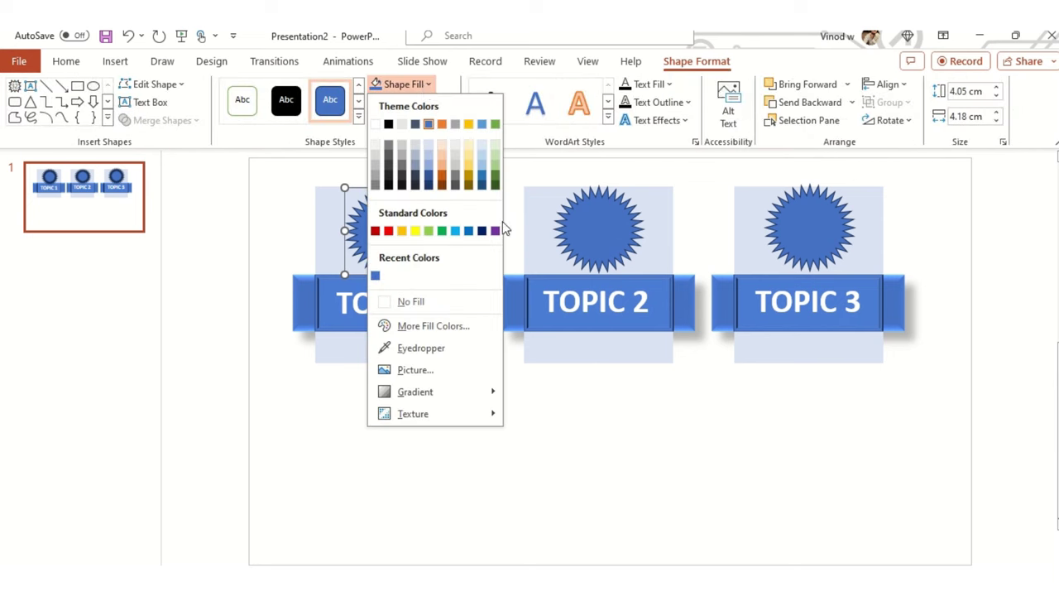
mouse_move(476, 395)
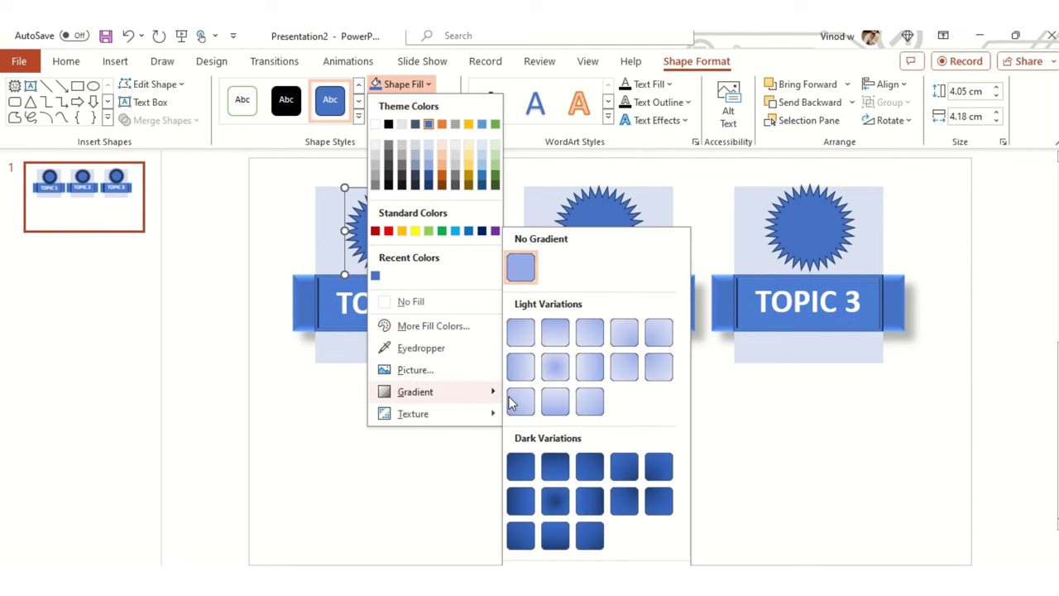
left_click(590, 367)
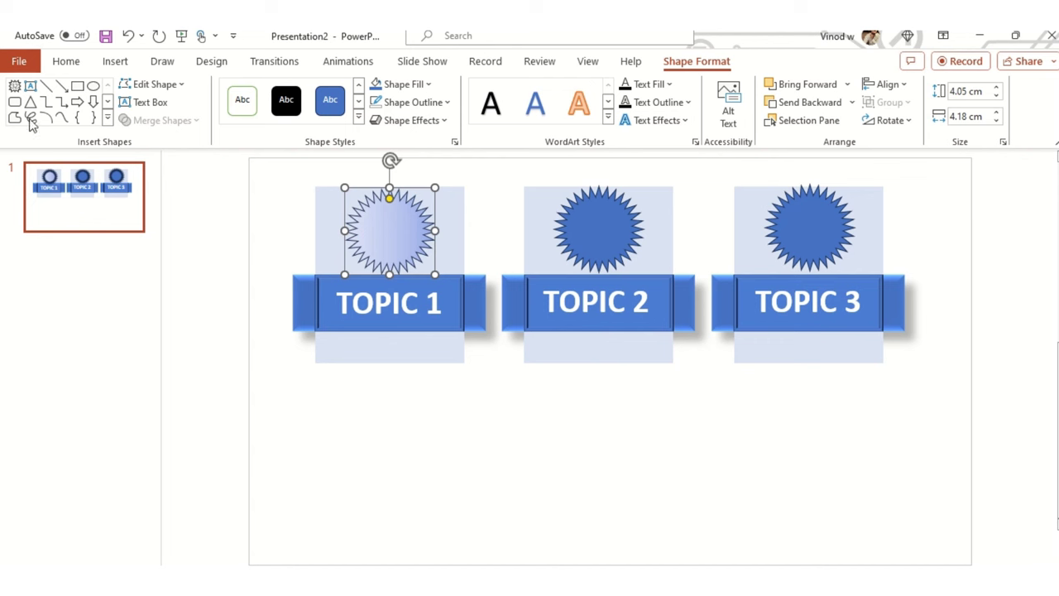
Copy the gradient star's formatting onto the stars above TOPIC 2 and TOPIC 3.
left_click(67, 61)
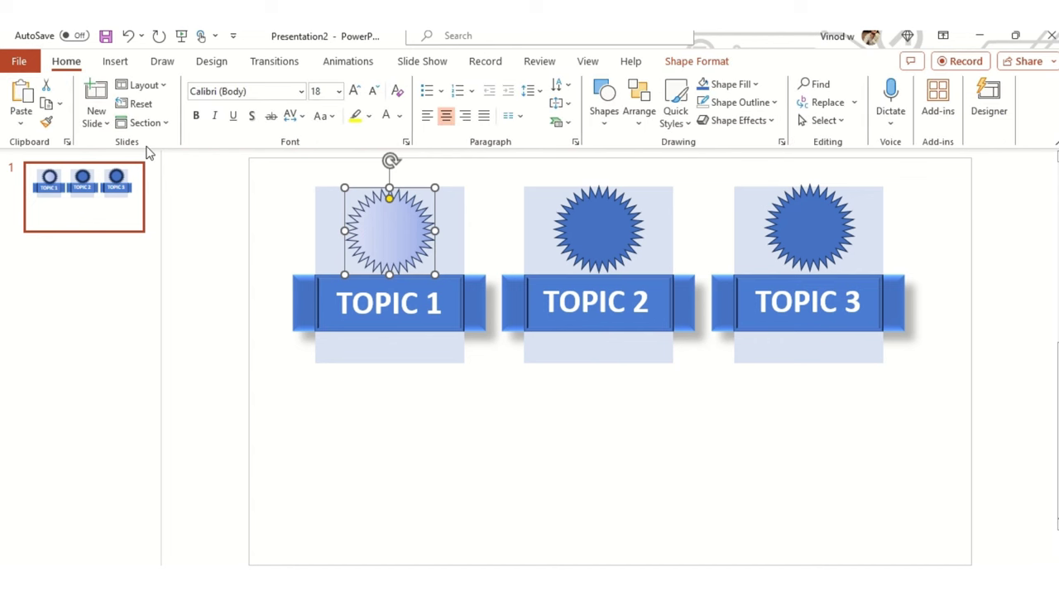
left_click(46, 122)
left_click(591, 238)
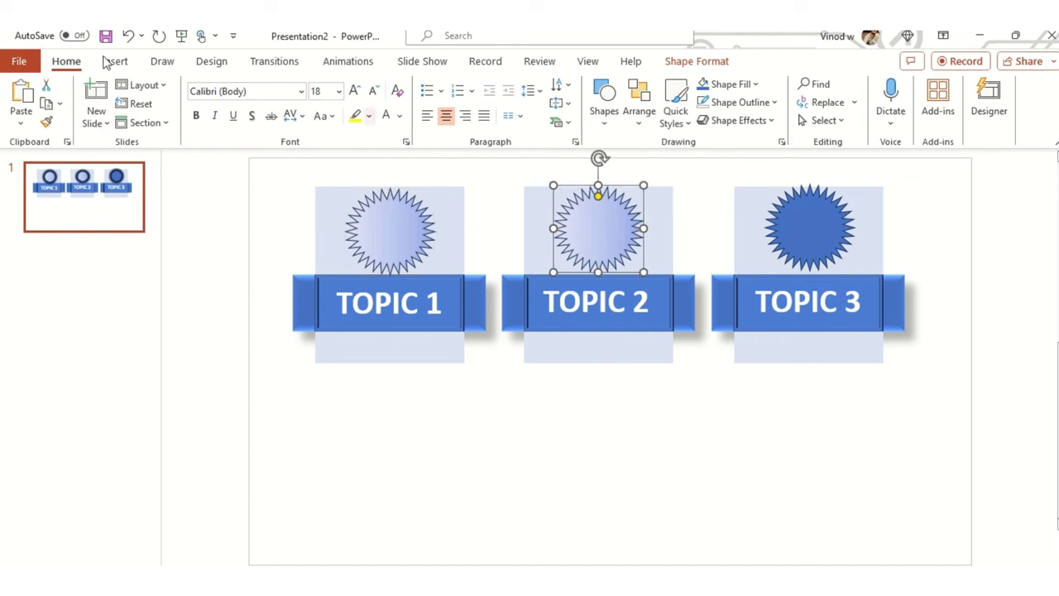
left_click(46, 121)
left_click(820, 238)
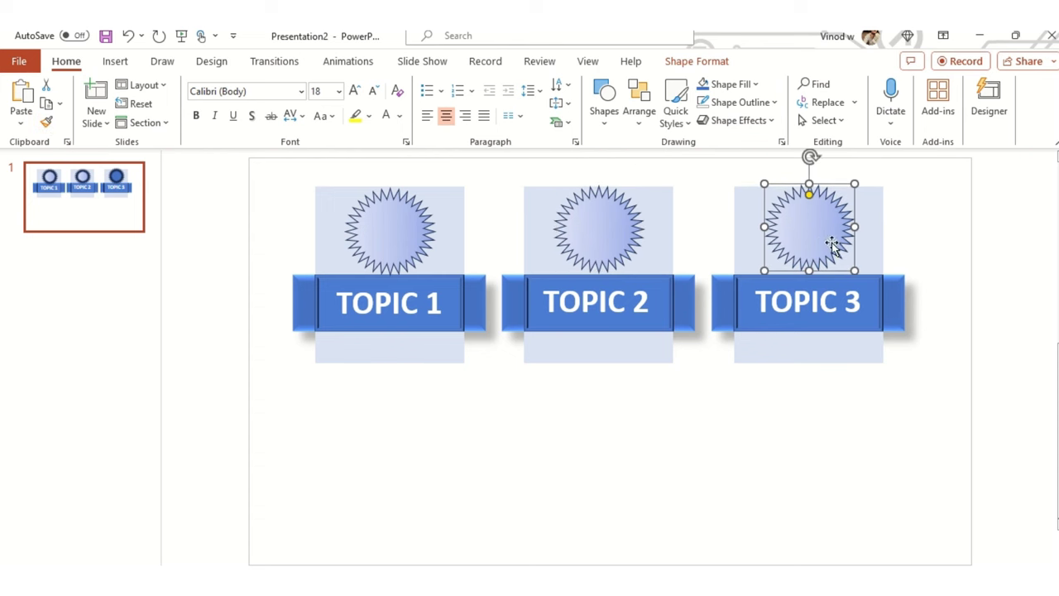
left_click(954, 416)
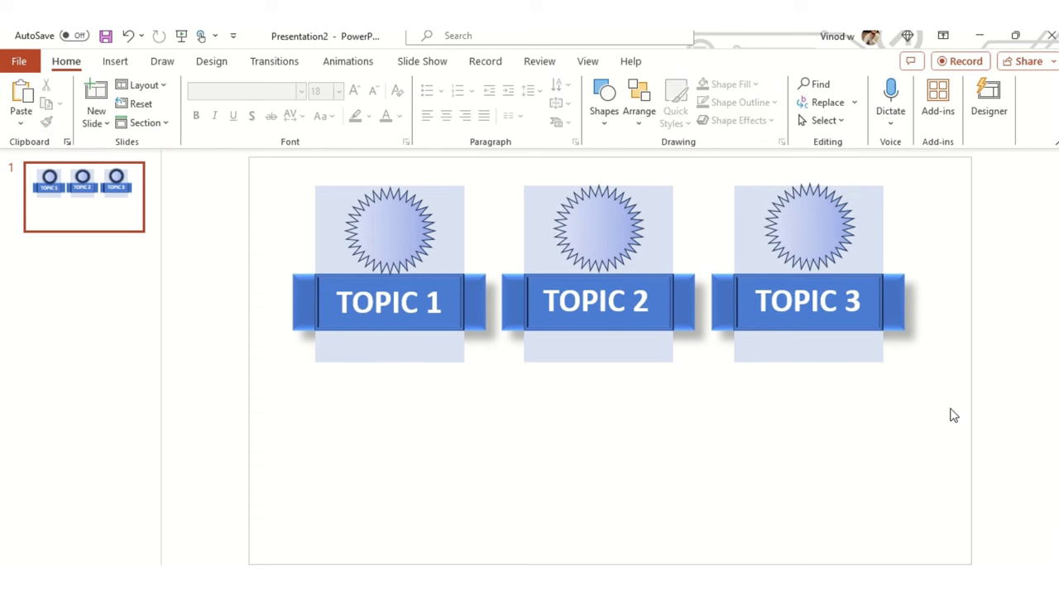
Nudge the stars above TOPIC 2 and TOPIC 3 to line up with the star above TOPIC 1.
left_click(604, 210)
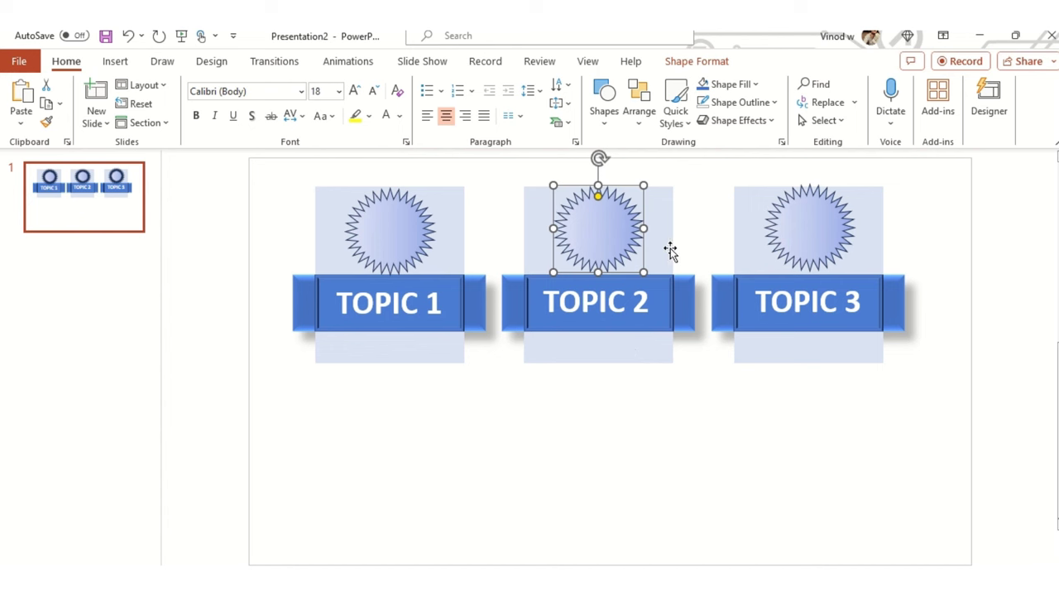
left_click(671, 212)
left_click_drag(613, 237, 613, 235)
left_click_drag(800, 230, 807, 233)
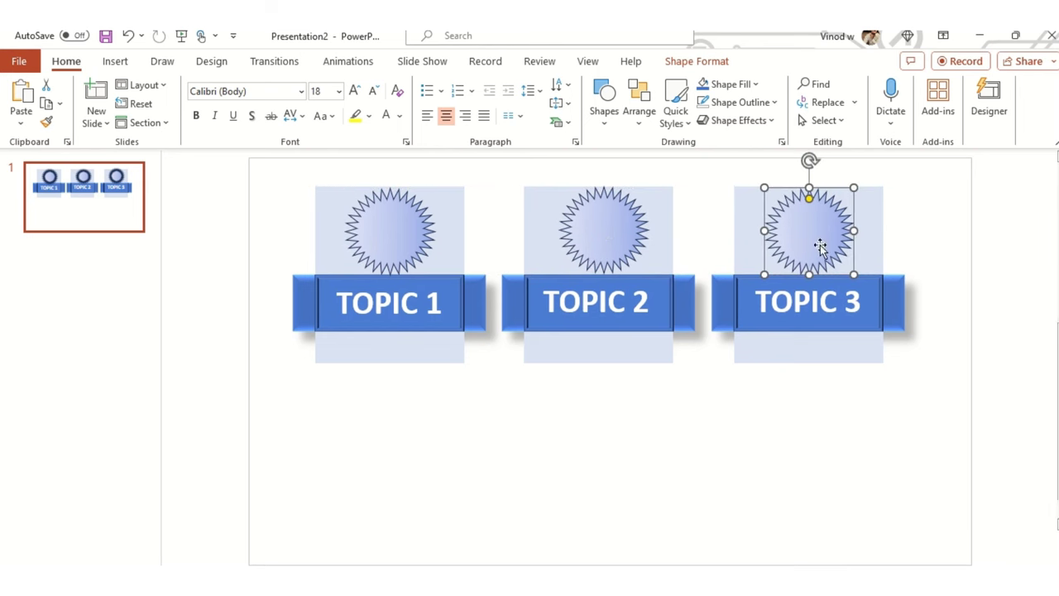
left_click(891, 443)
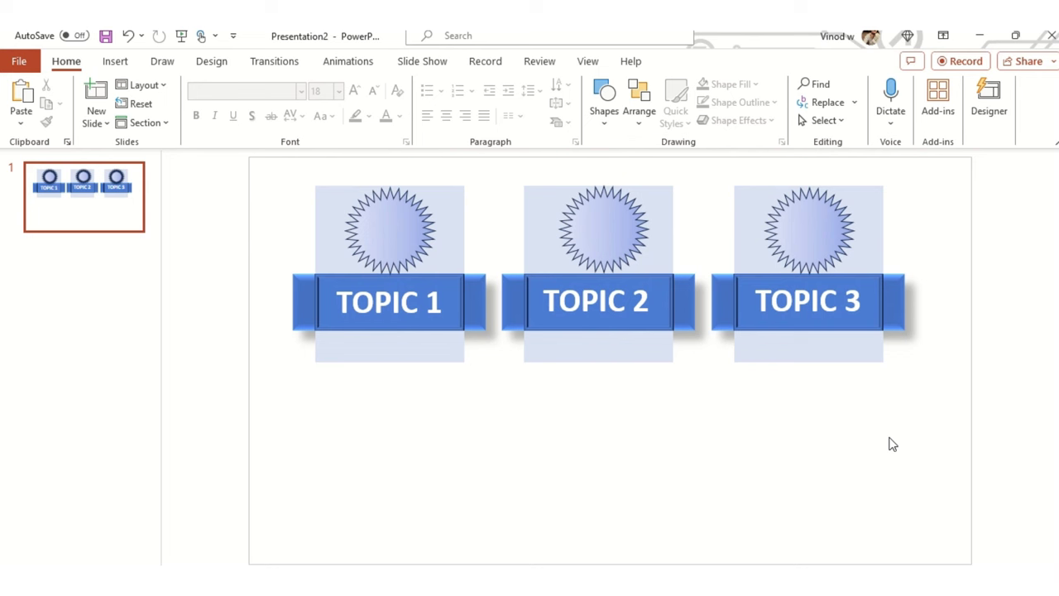
left_click(393, 241)
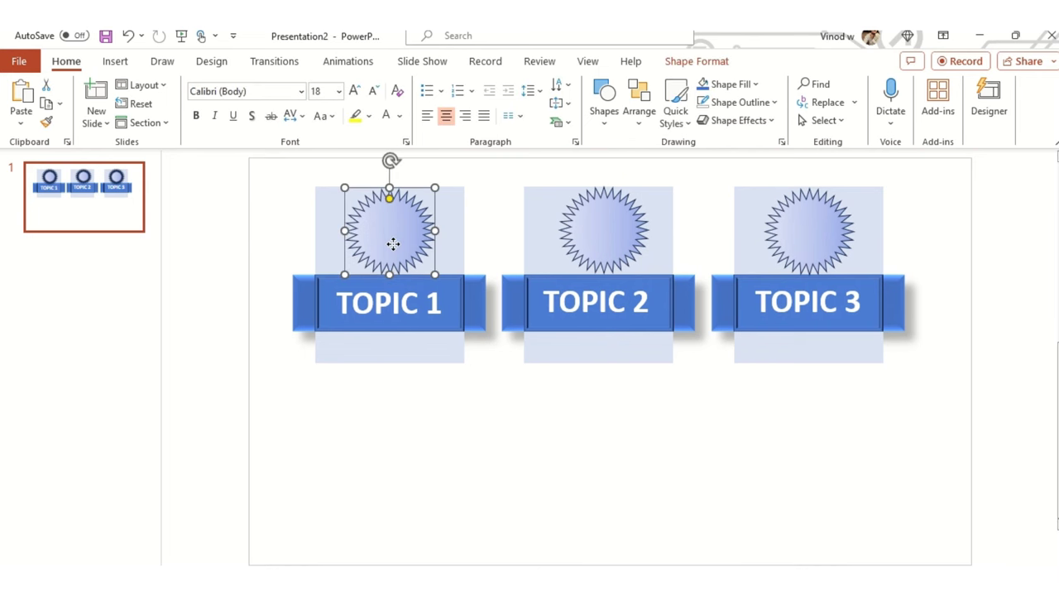
left_click(601, 491)
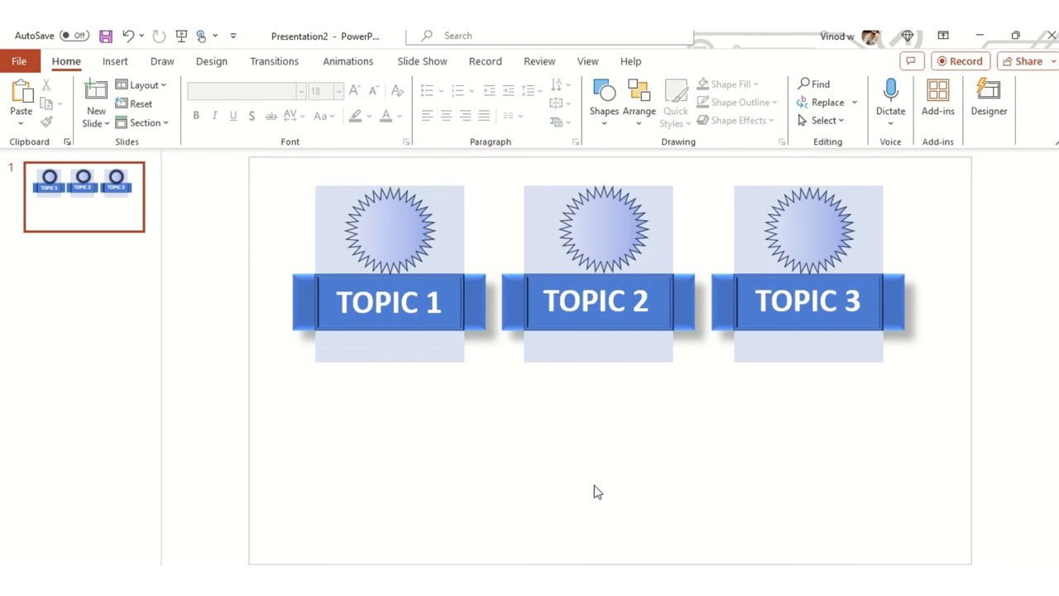
Merge the TOPIC 1 star with its background rectangle using Combine.
left_click(394, 227)
left_click(463, 229, "shift")
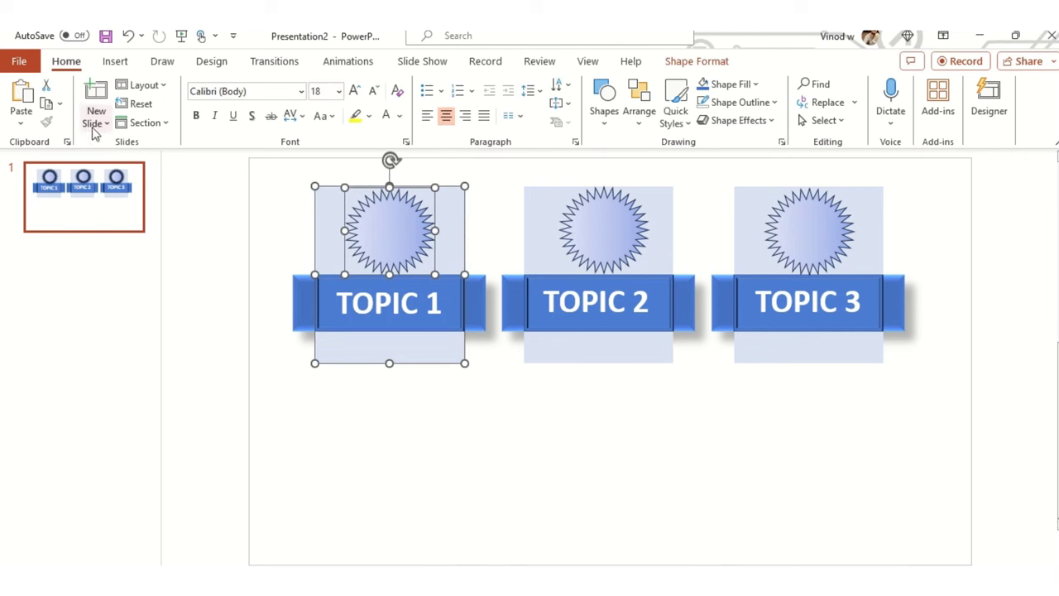
left_click(697, 61)
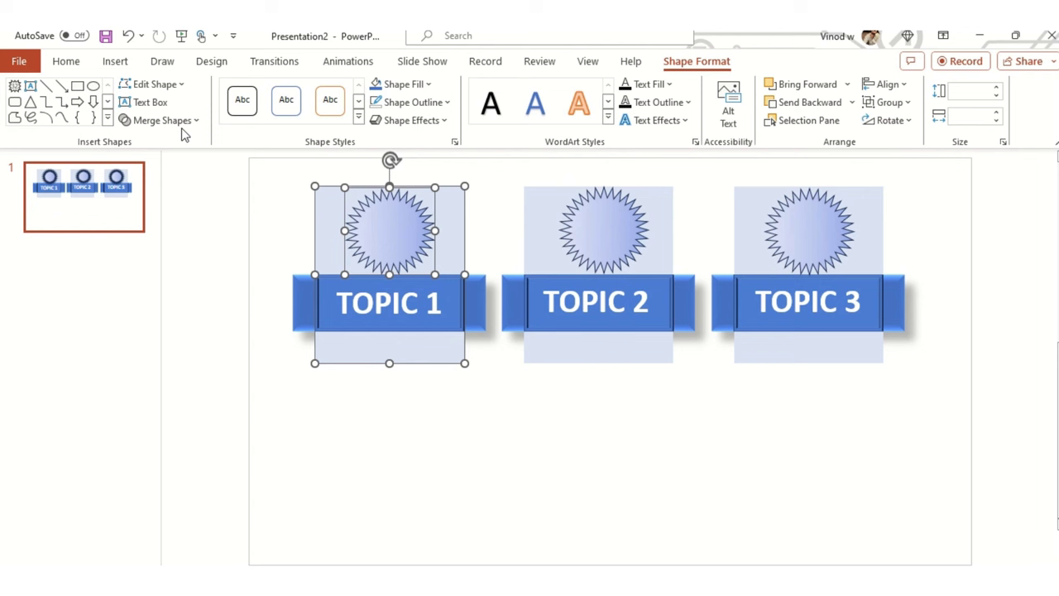
left_click(184, 124)
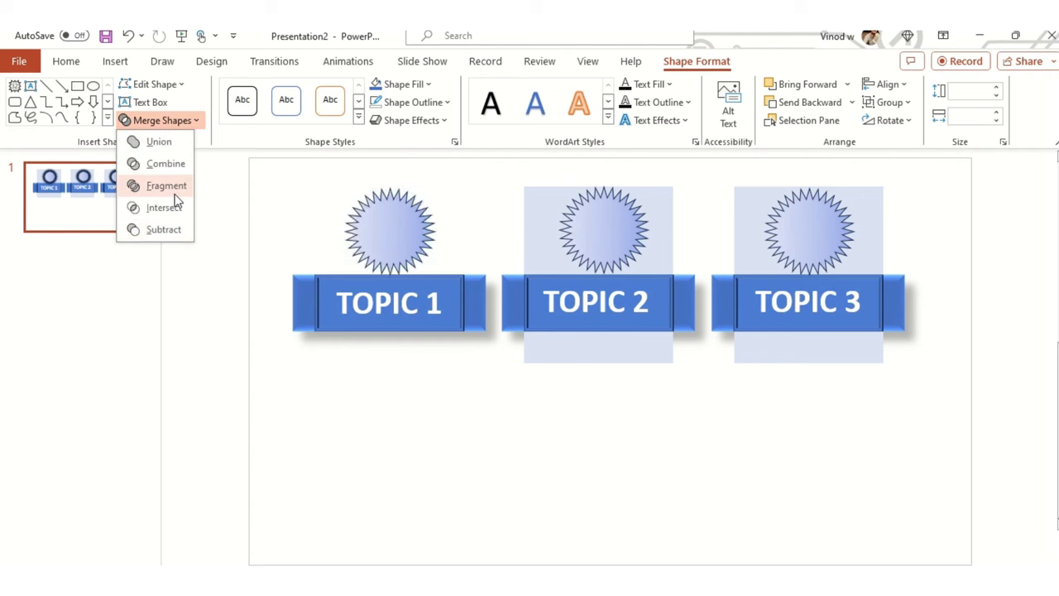
left_click(168, 163)
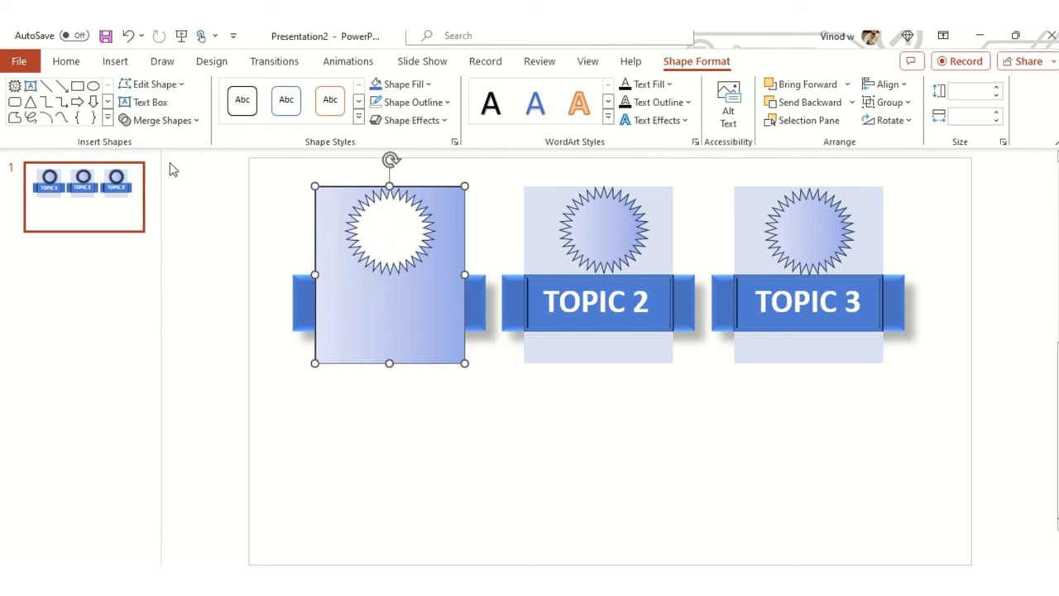
Send the combined TOPIC 1 background behind its band and label, and remove its outline.
left_click(807, 104)
left_click(807, 104)
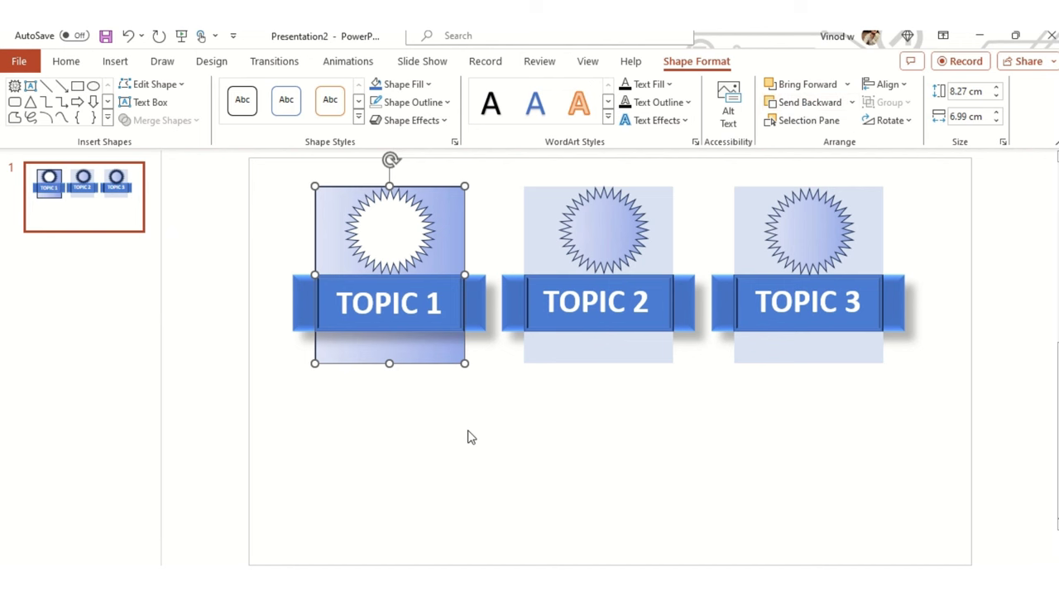
left_click(531, 412)
left_click(449, 240)
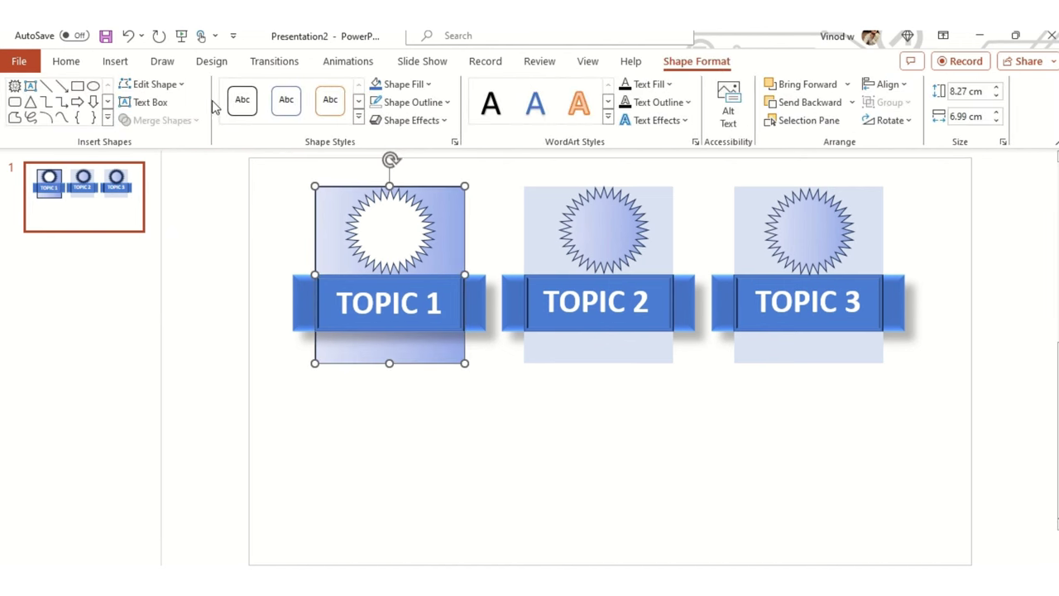
left_click(411, 101)
left_click(421, 319)
left_click(501, 427)
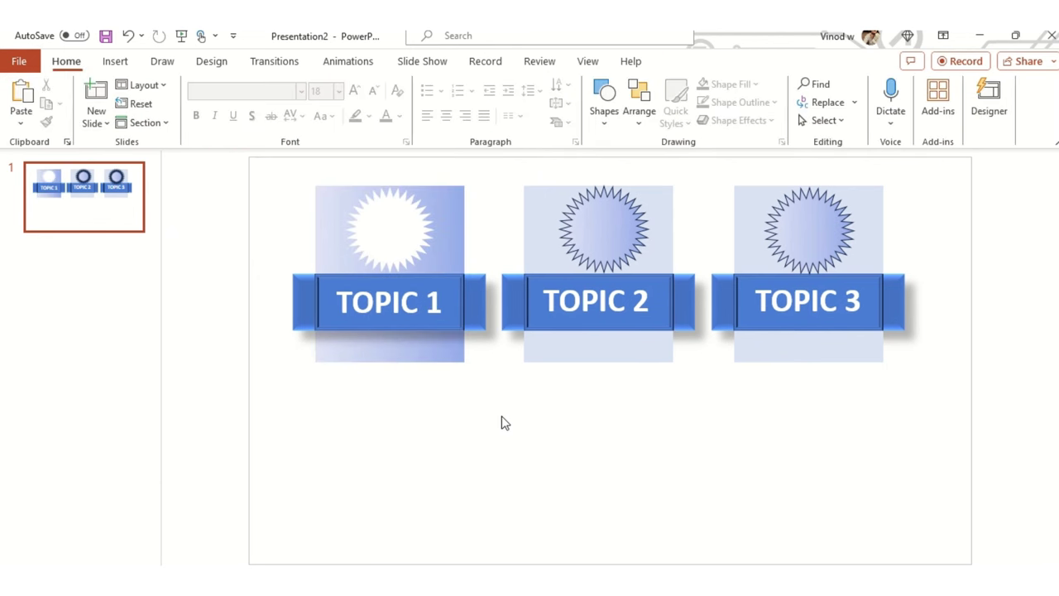
Merge the TOPIC 3 star with its background rectangle using Combine.
left_click(766, 201)
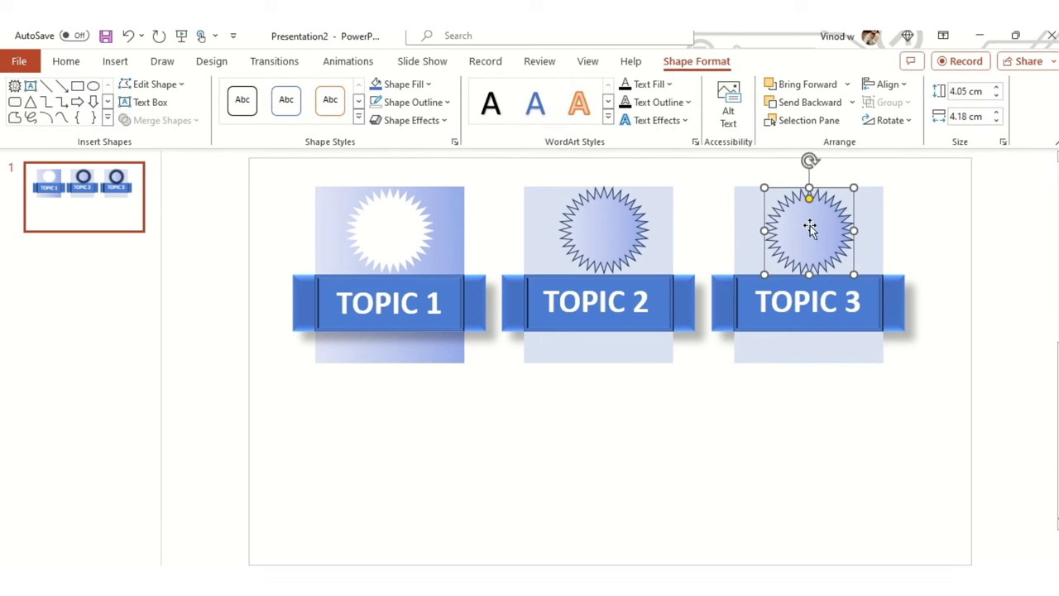
key("Escape")
left_click(430, 217)
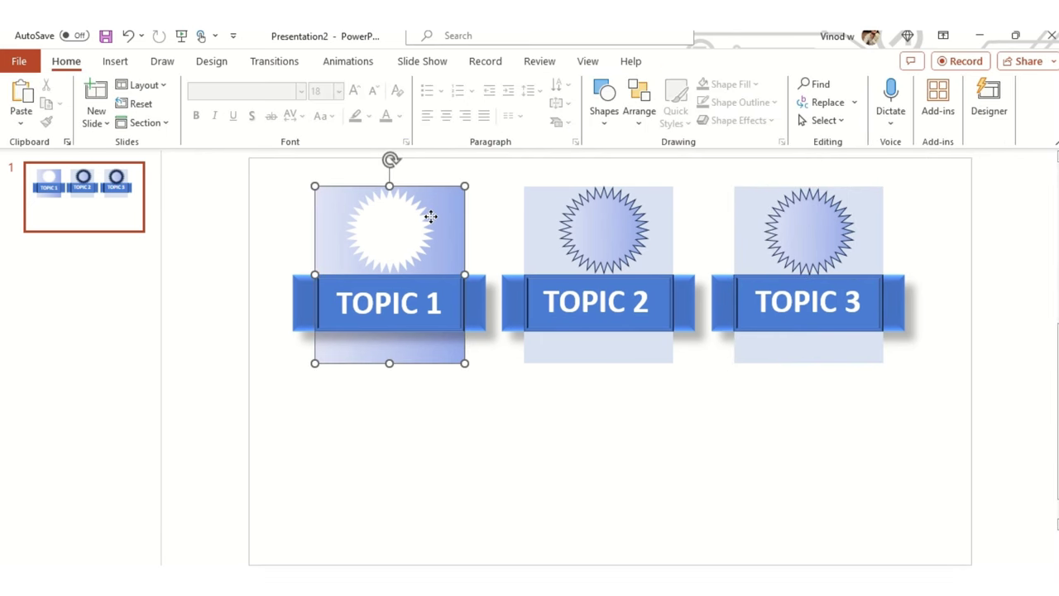
left_click(859, 239)
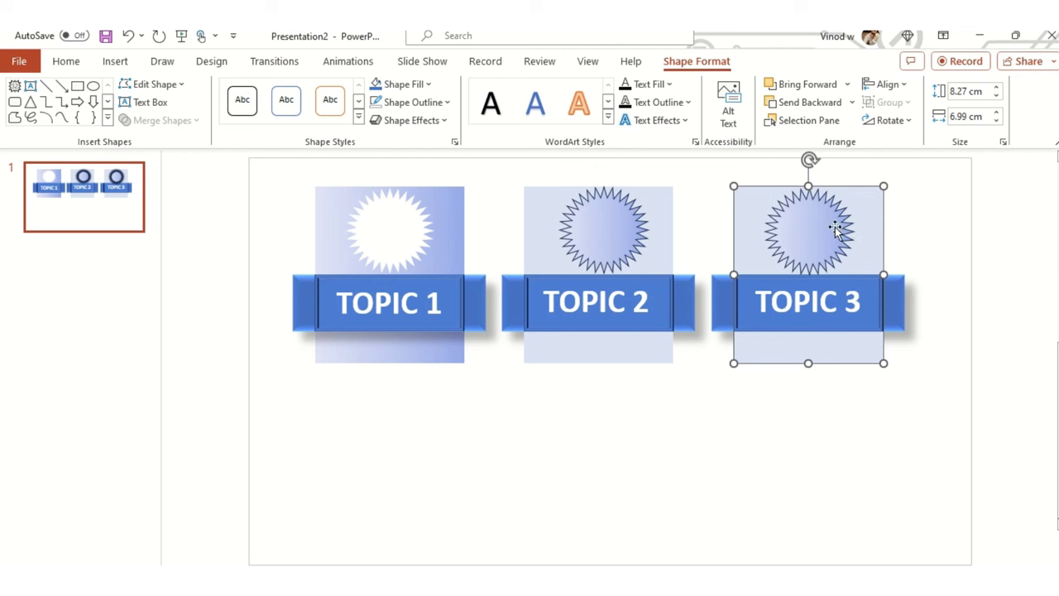
left_click(832, 225, "shift")
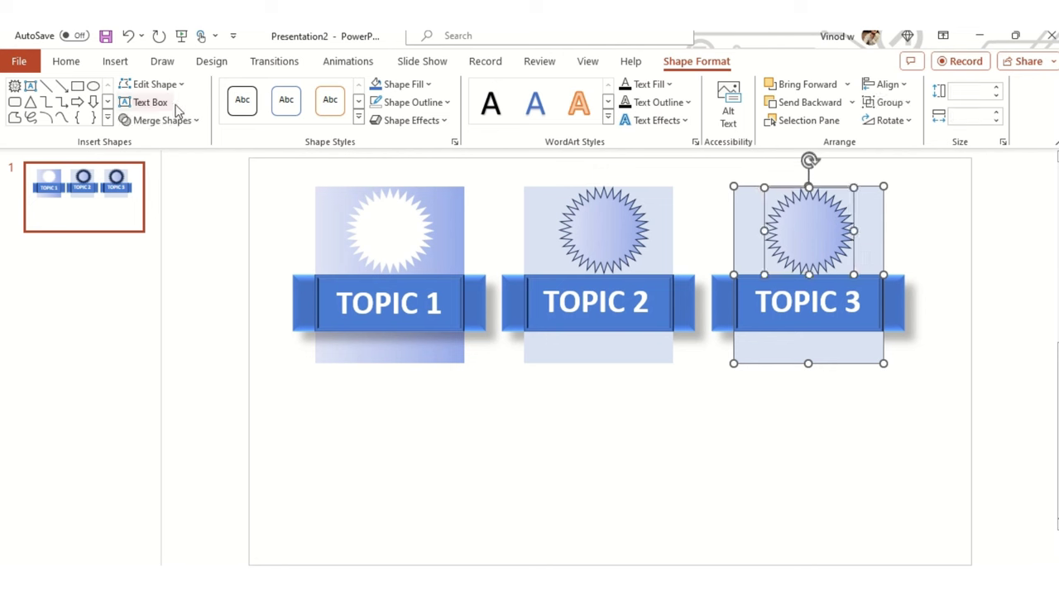
left_click(165, 121)
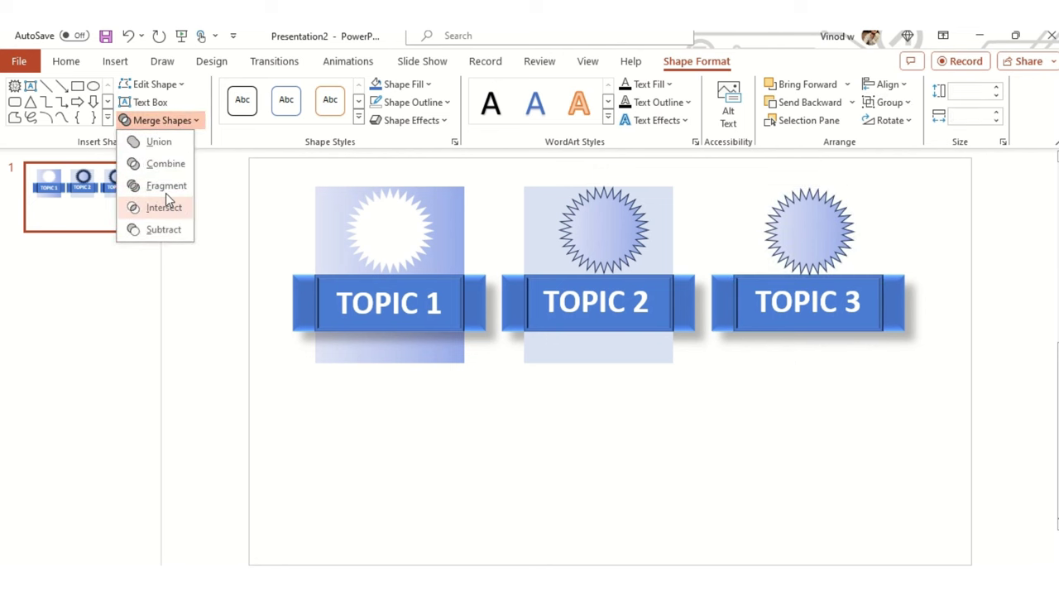
left_click(168, 163)
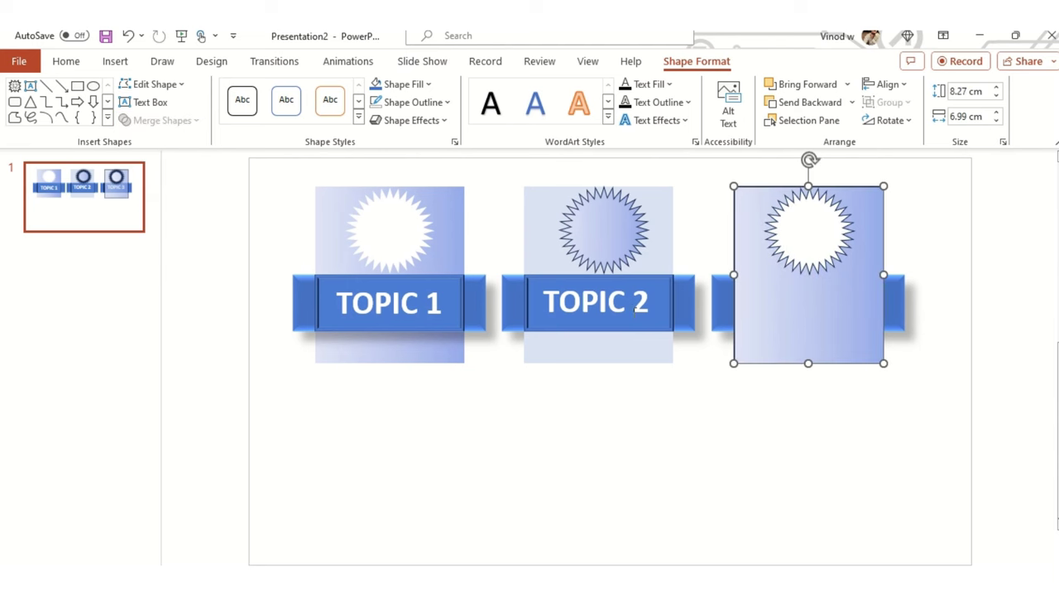
Remove the outline of the combined TOPIC 3 background and send it behind its band and label.
left_click(398, 102)
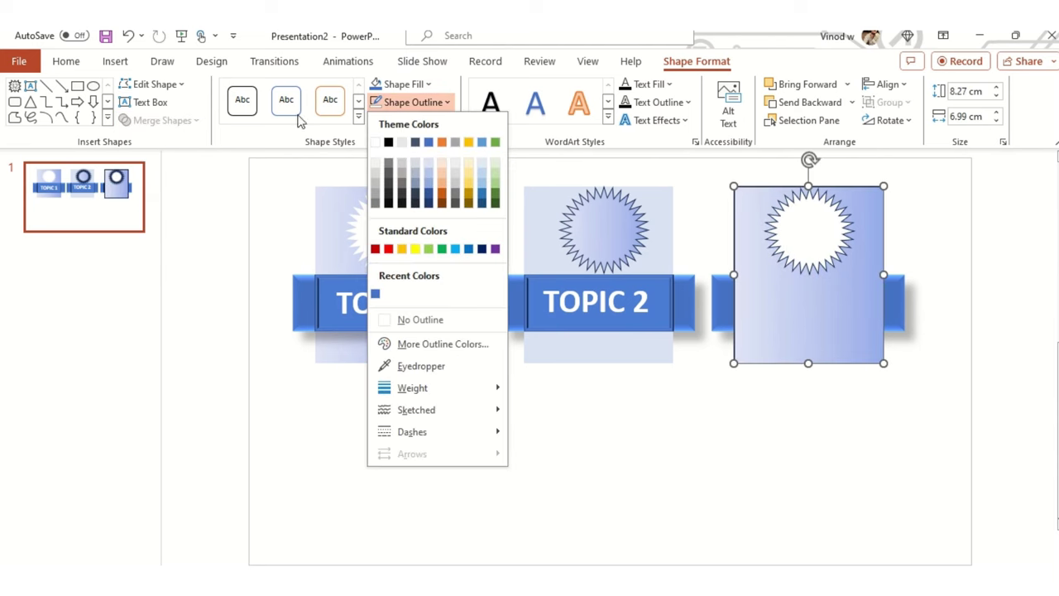
left_click(408, 319)
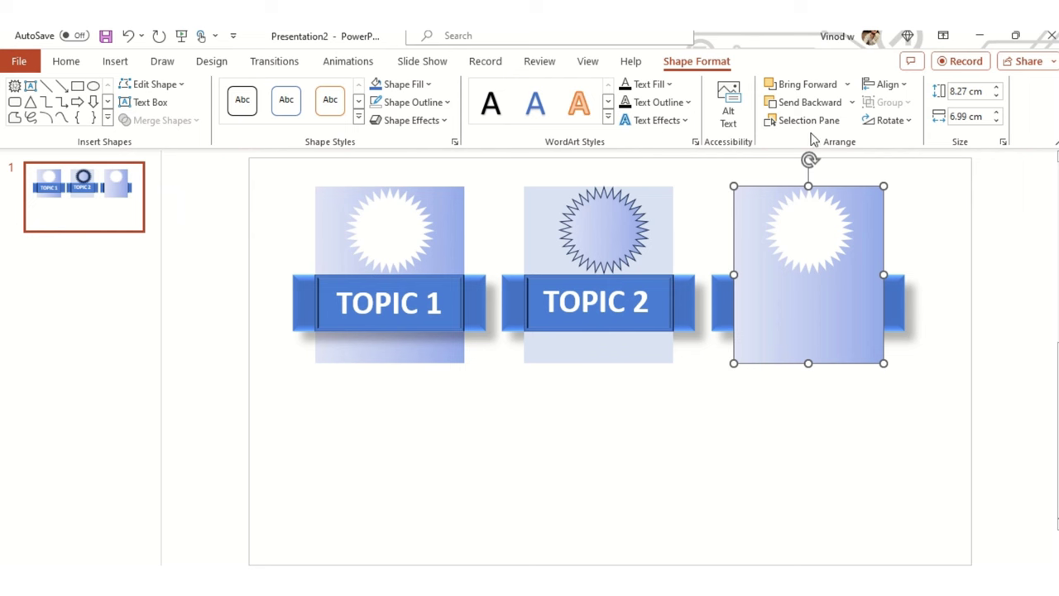
left_click(819, 105)
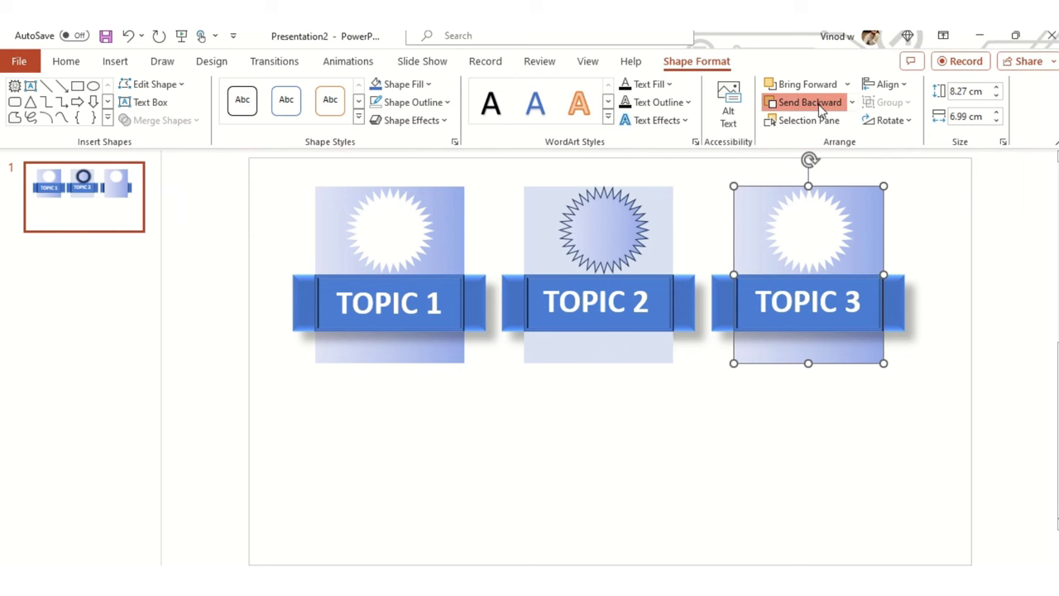
left_click(895, 430)
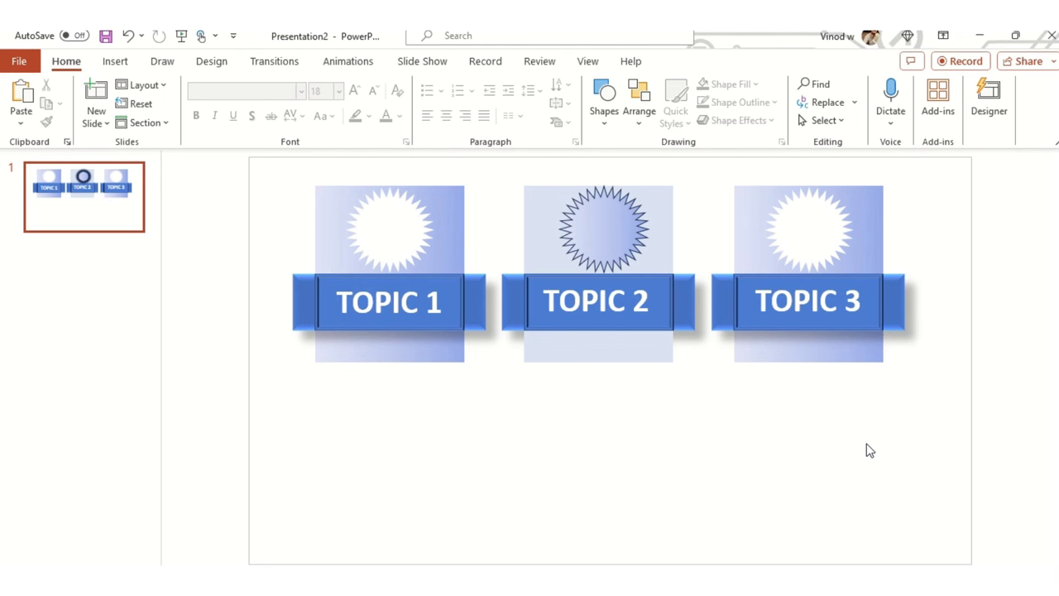
Draw a large Flowchart: Alternate Process shape below the cards, spanning slightly more than the width of all three.
left_click(626, 358)
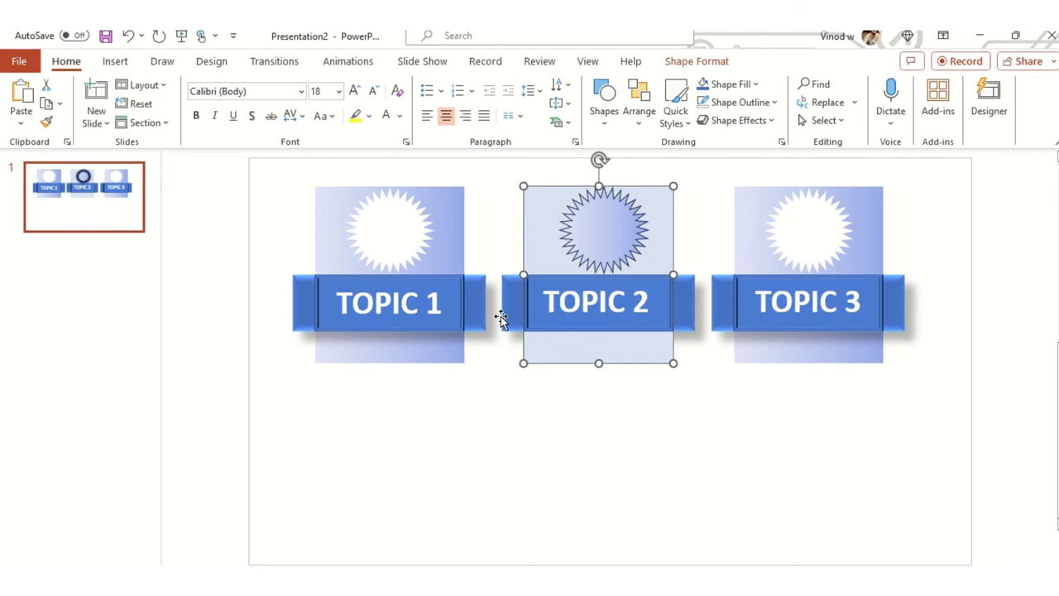
left_click(598, 151)
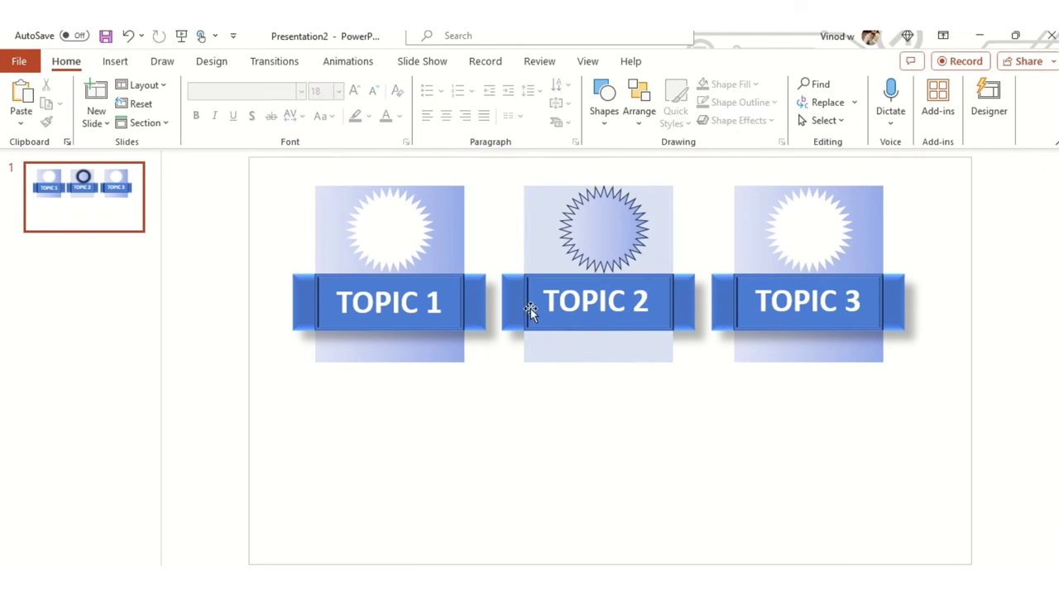
left_click(602, 104)
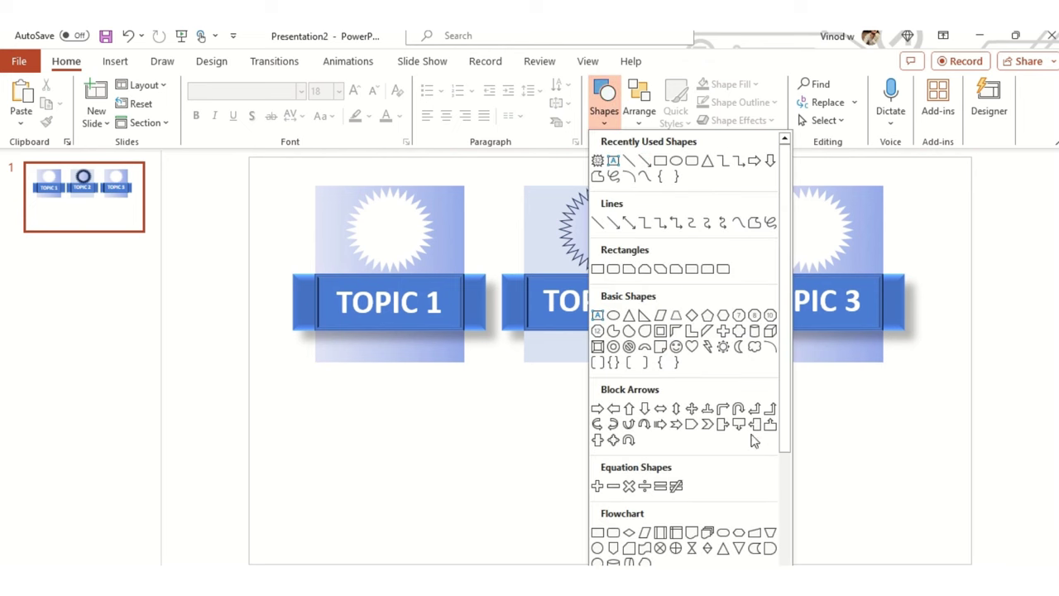
left_click(613, 534)
mouse_move(262, 377)
left_mouse_down()
mouse_move(565, 525)
mouse_move(929, 542)
left_mouse_up()
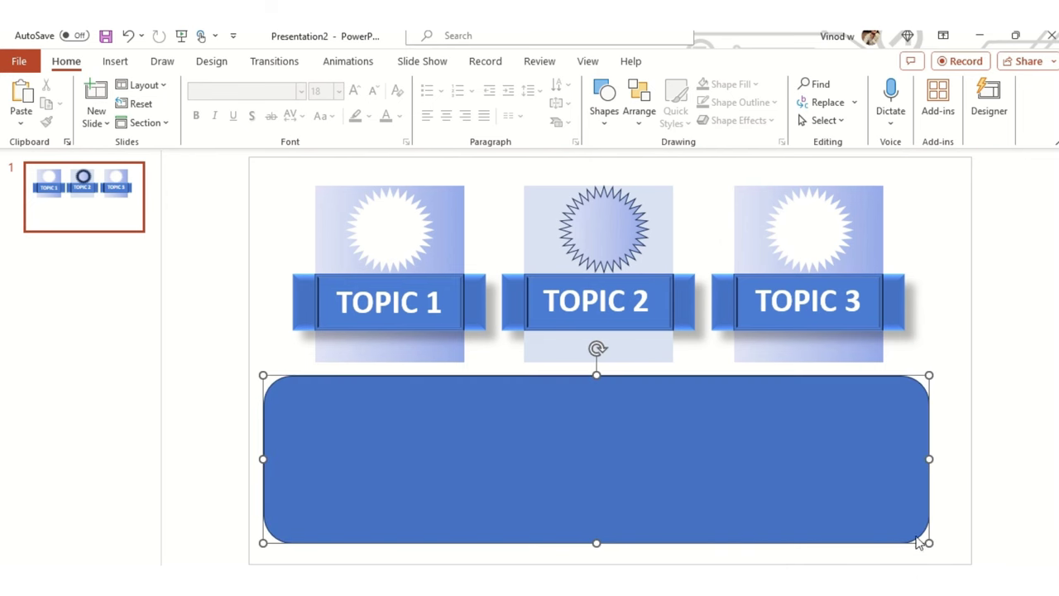
Move the large rounded panel slightly up, closer to the three topic cards.
left_click_drag(873, 494, 872, 493)
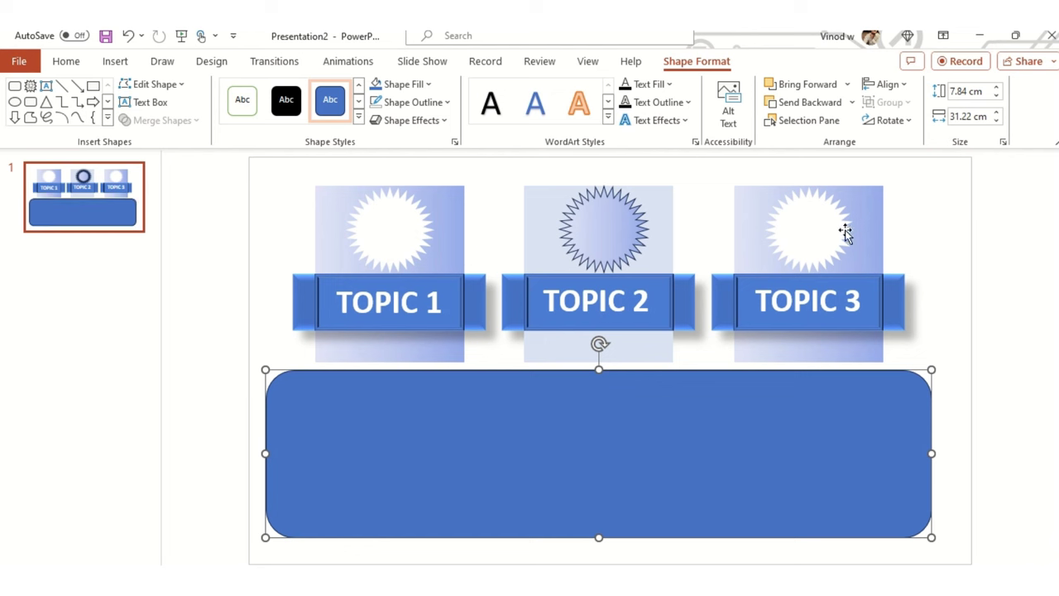
left_click(190, 248)
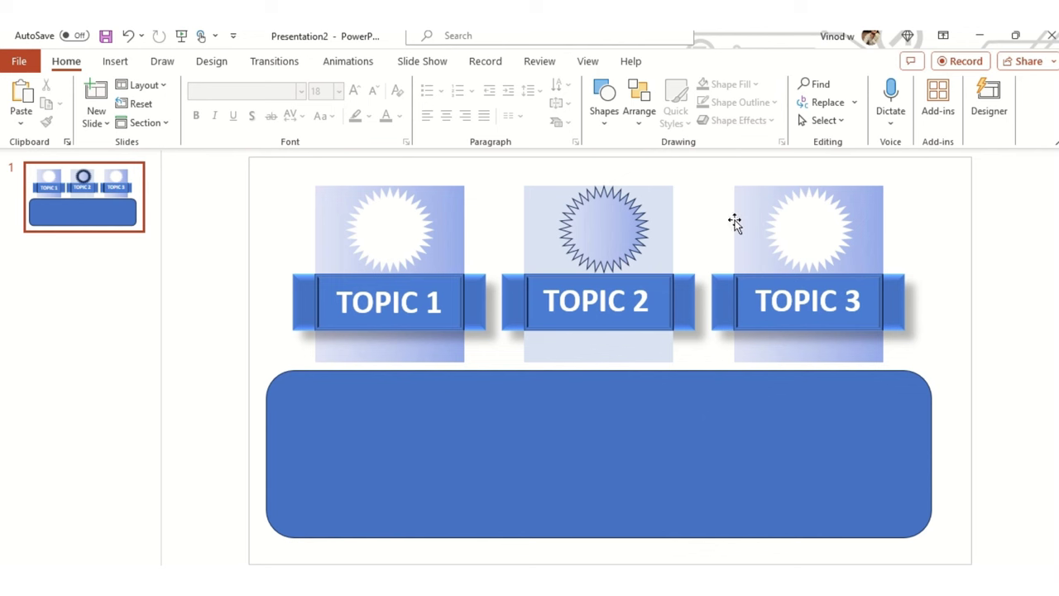
Draw a flat rectangle about 1.04 cm high and 4.64 cm wide inside the panel and copy it into a row of five bars.
left_click(607, 124)
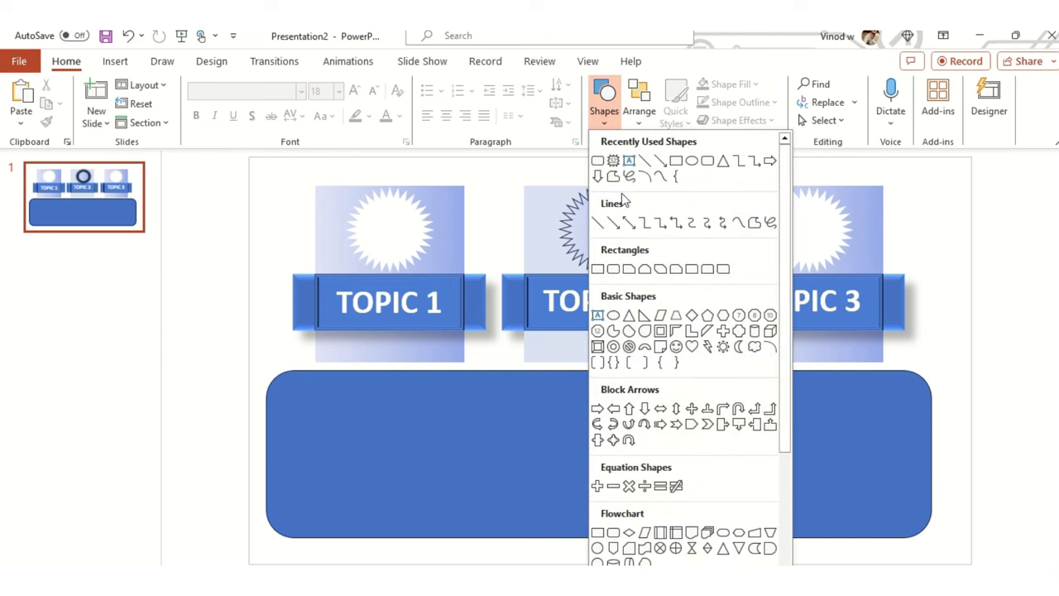
left_click(598, 269)
left_click_drag(316, 384, 415, 460)
left_click_drag(394, 423, 409, 437)
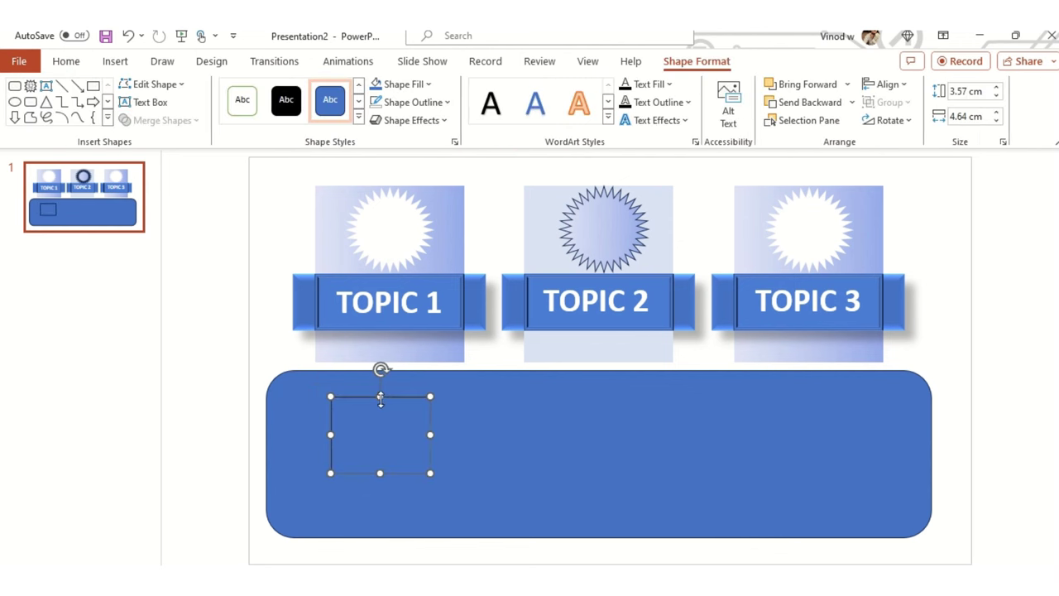
left_click_drag(380, 398, 836, 500)
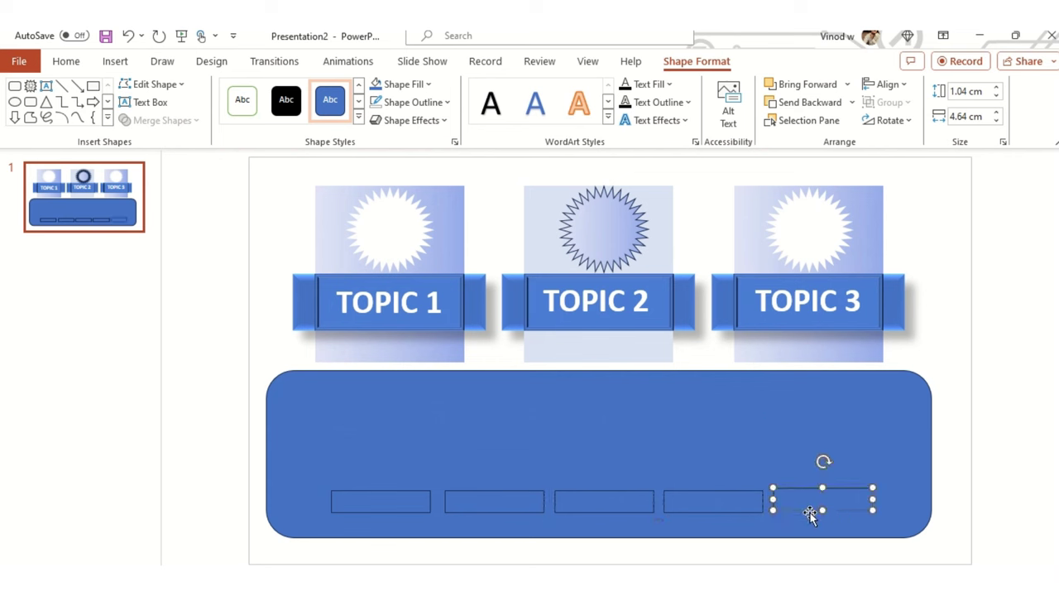
Align the five bars by their middles and move the row slightly down towards the panel's lower edge.
left_click(724, 506, "shift")
left_click(626, 505, "shift")
left_click(525, 503, "shift")
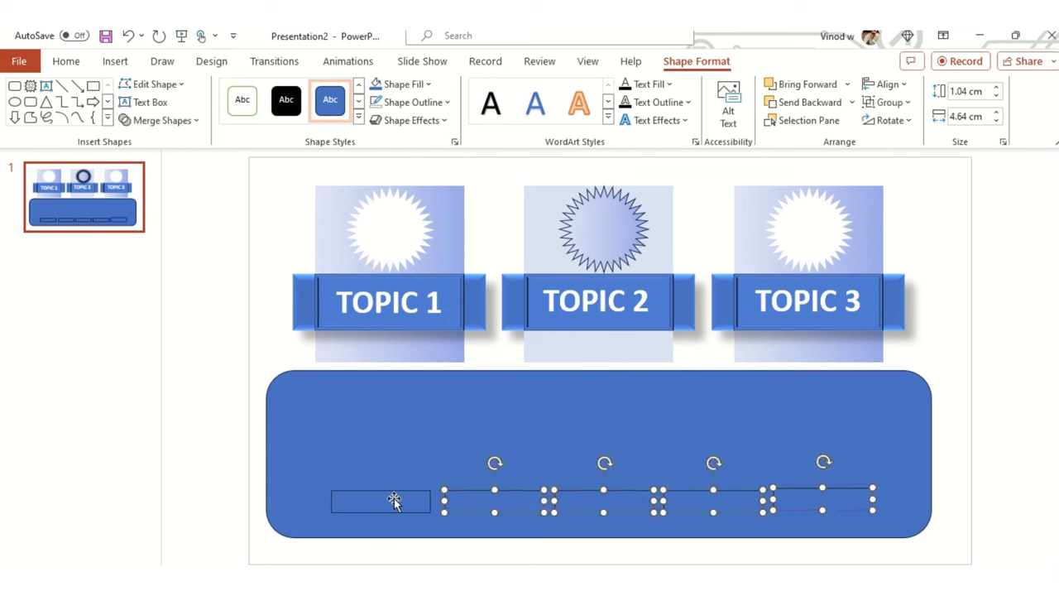
left_click(394, 501, "shift")
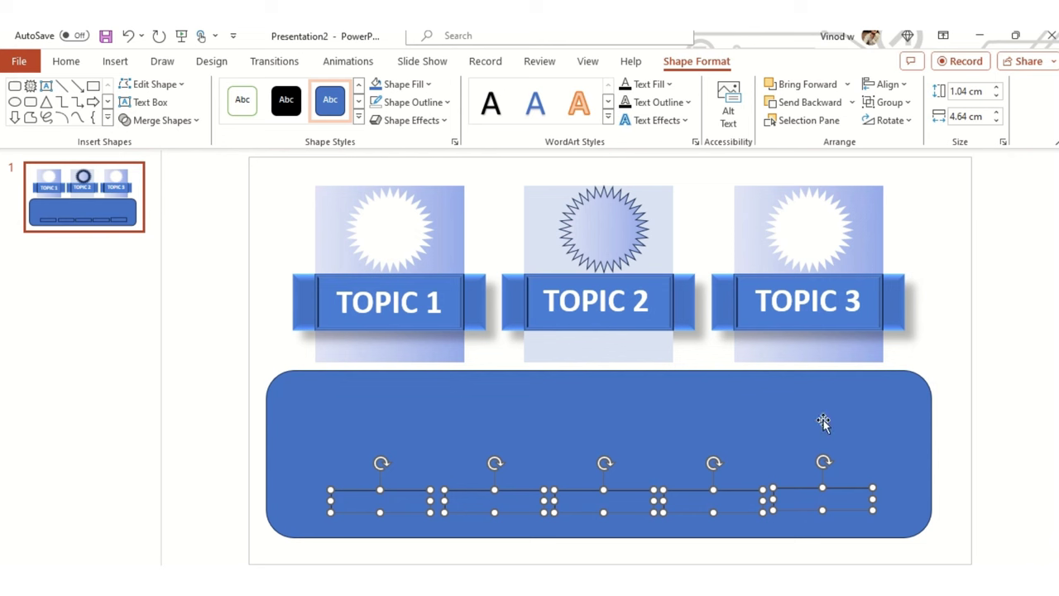
left_click(892, 84)
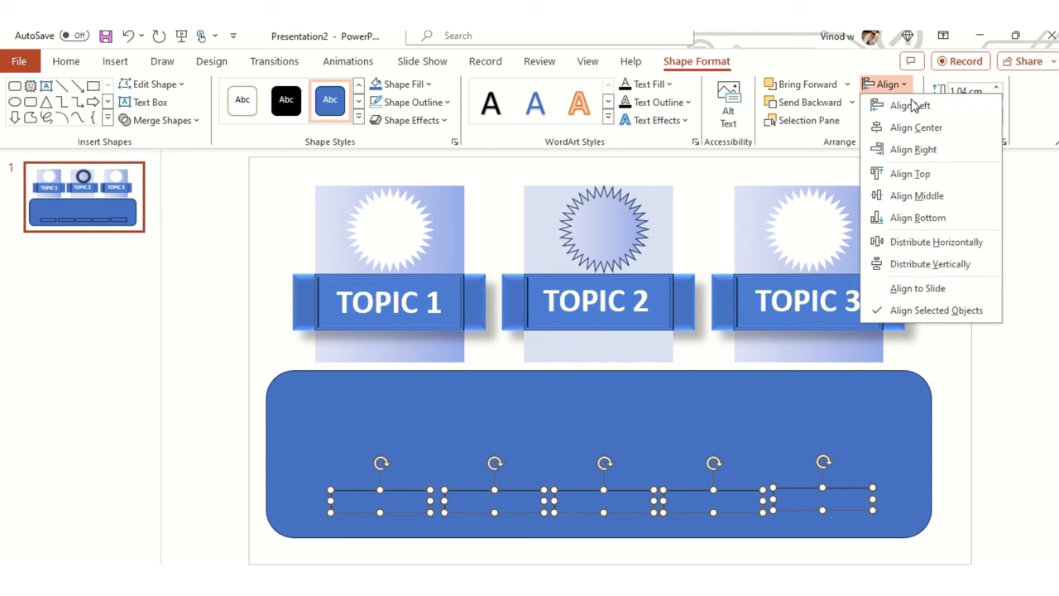
left_click(917, 196)
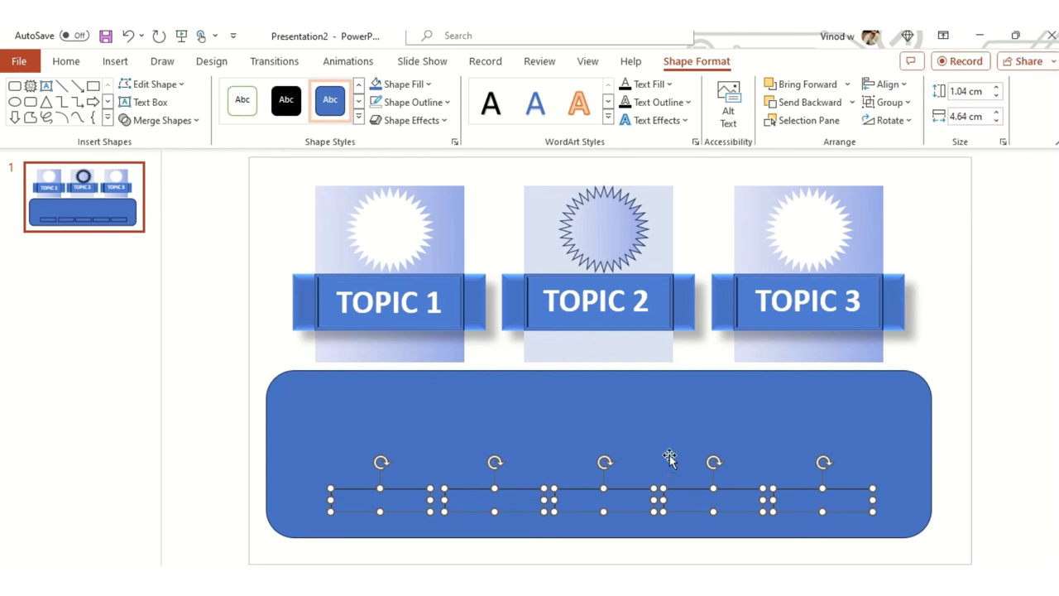
left_click(693, 505)
key("ctrl+z")
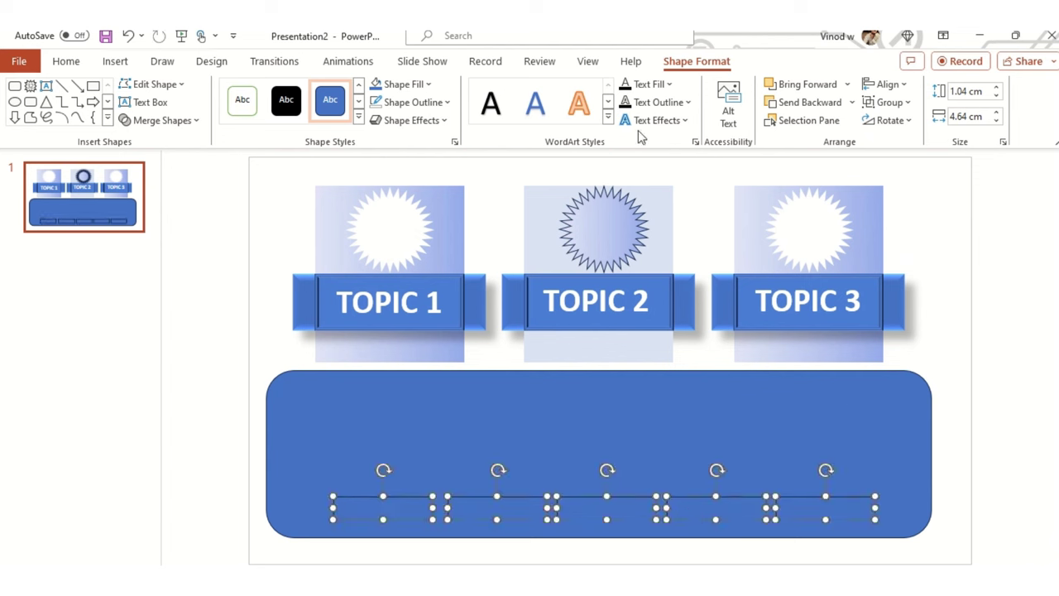
Fill the five bars with the standard blue and apply the third preset effect of the second preset row.
left_click(428, 84)
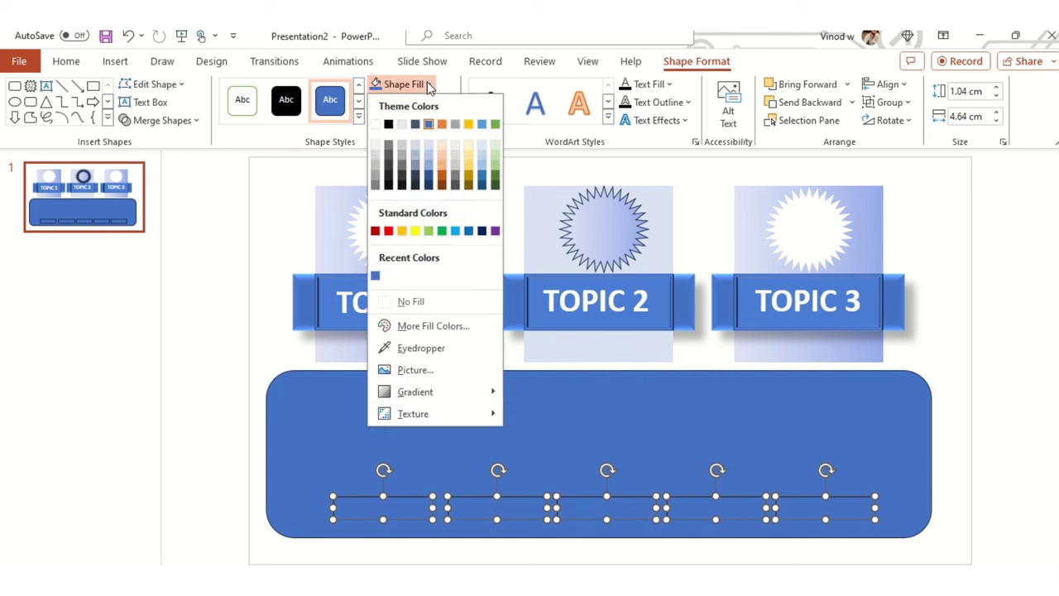
left_click(469, 233)
left_click(443, 121)
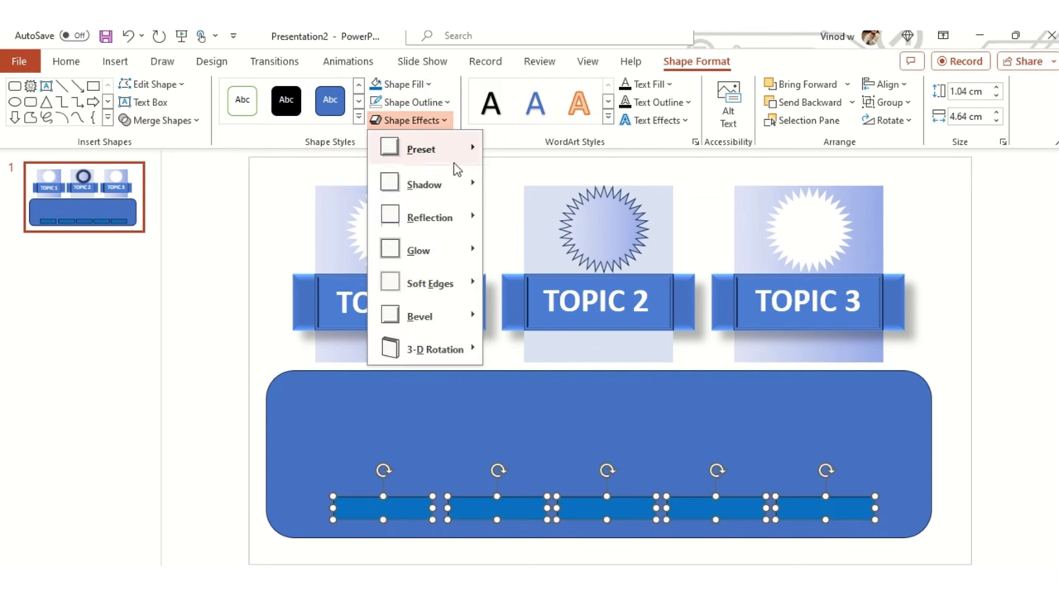
mouse_move(449, 162)
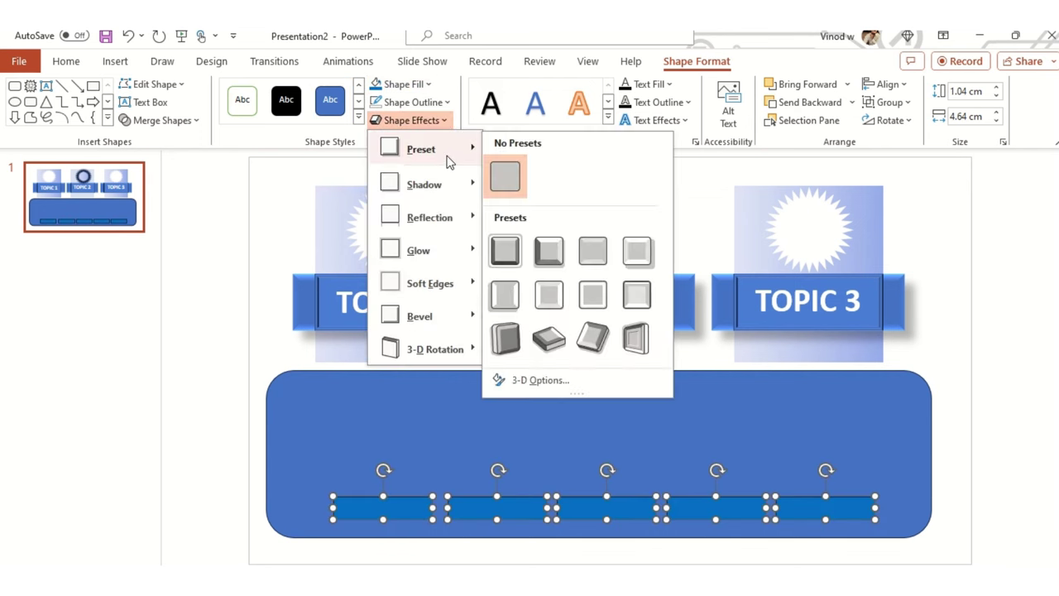
left_click(602, 303)
left_click(984, 355)
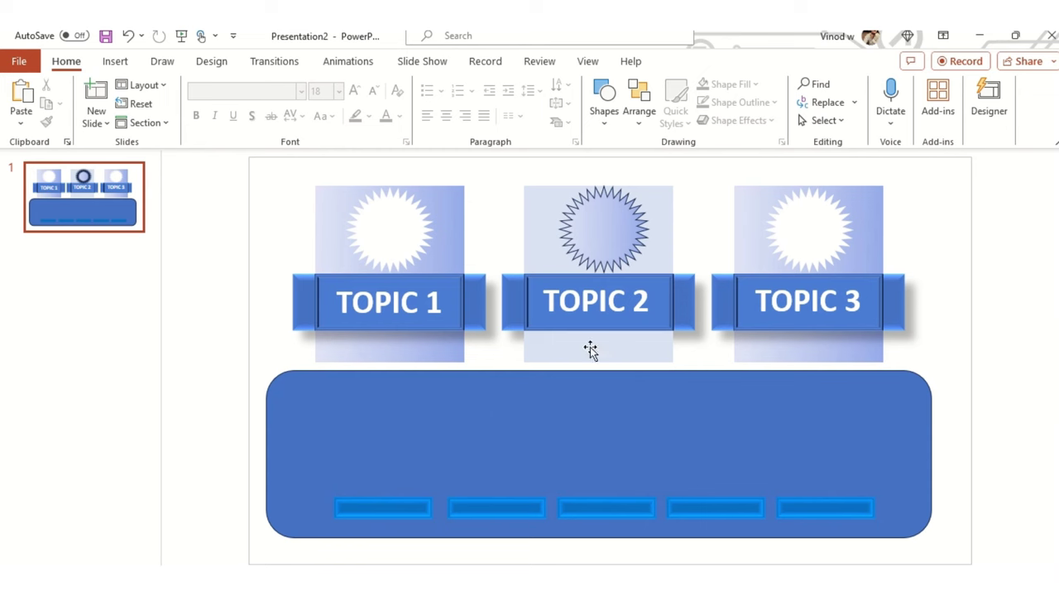
Remove the outline of the large rounded panel.
left_click(525, 394)
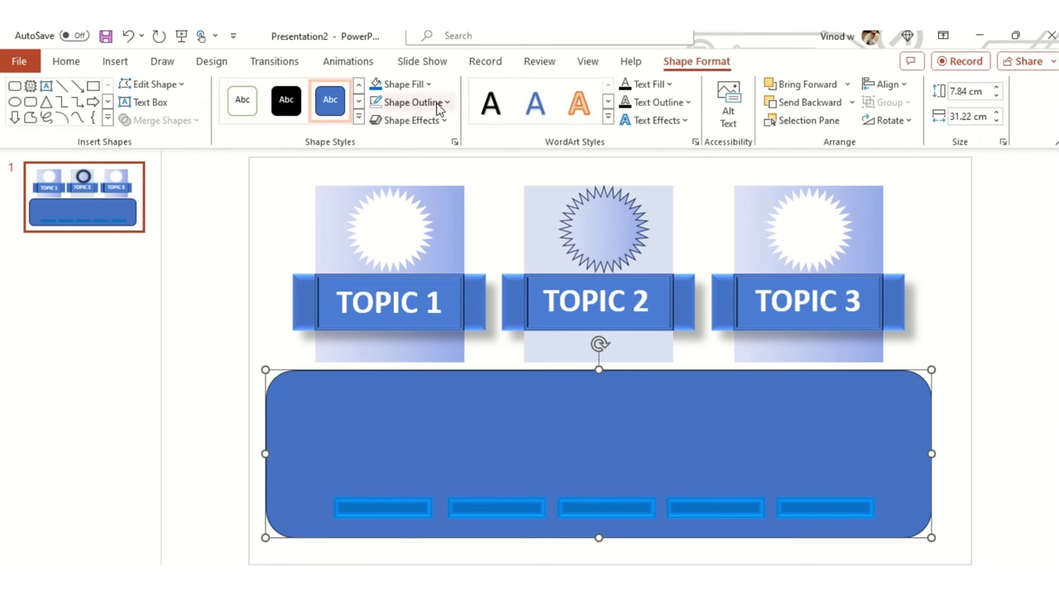
left_click(439, 110)
left_click(418, 318)
left_click(222, 382)
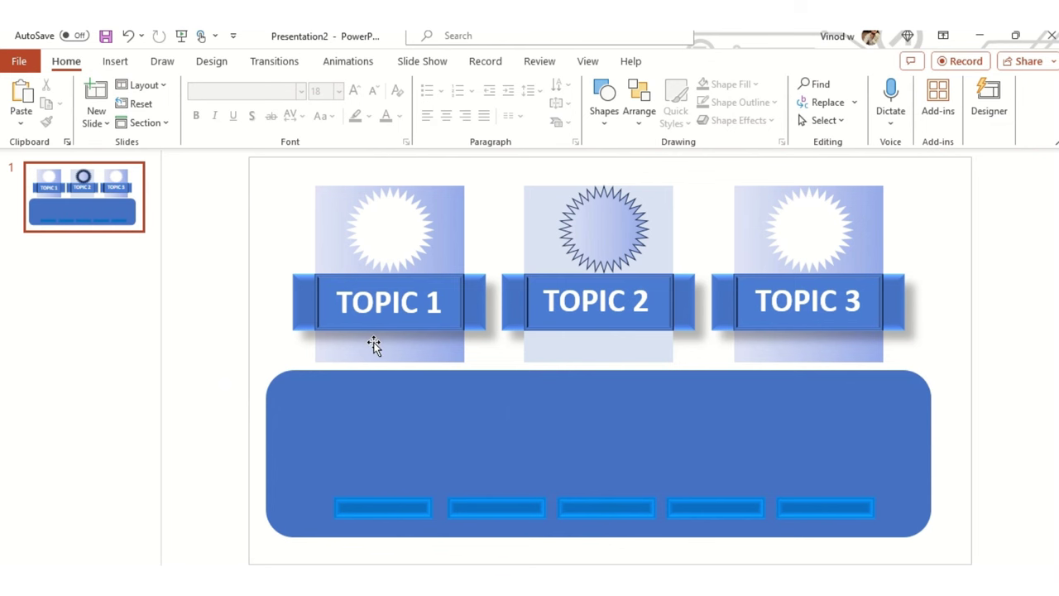
Draw a small circle about 1.04 cm high and 1.1 cm wide near the panel's upper edge, above the first bar.
left_click(604, 112)
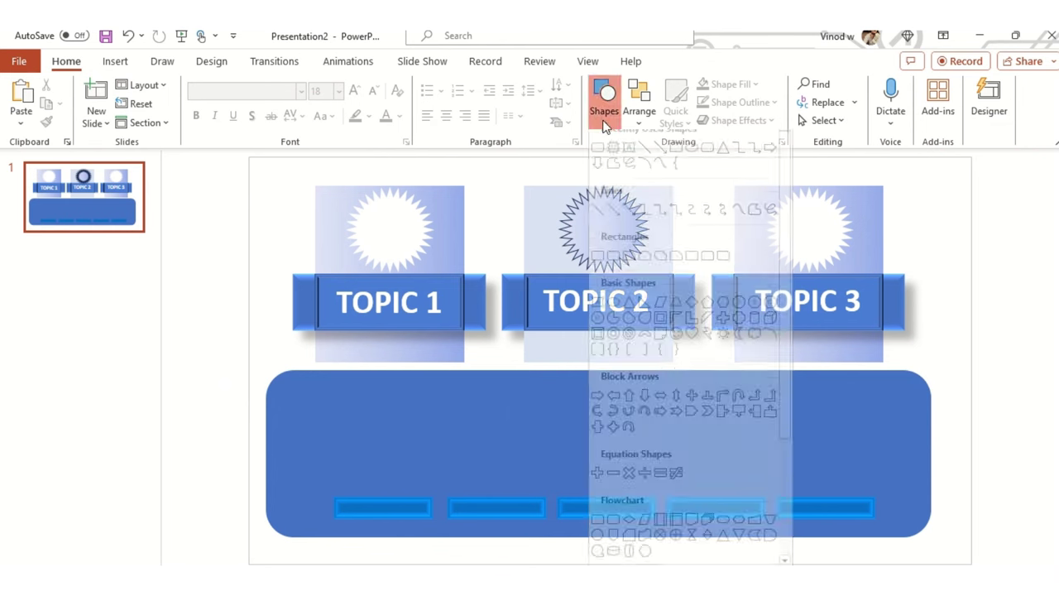
left_click(707, 161)
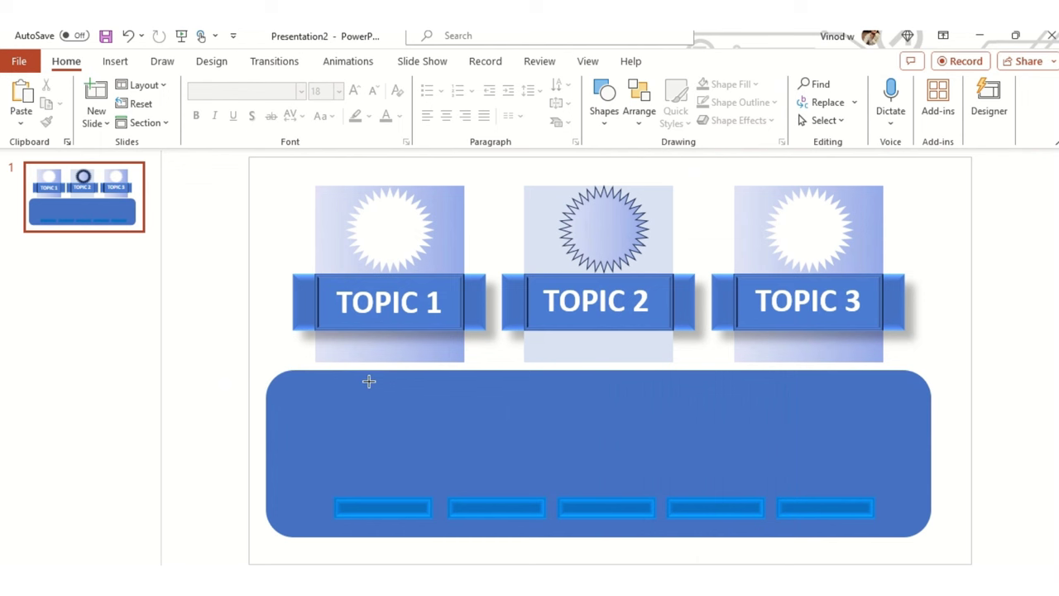
mouse_move(369, 381)
left_mouse_down()
mouse_move(402, 402)
mouse_move(392, 402)
left_mouse_up()
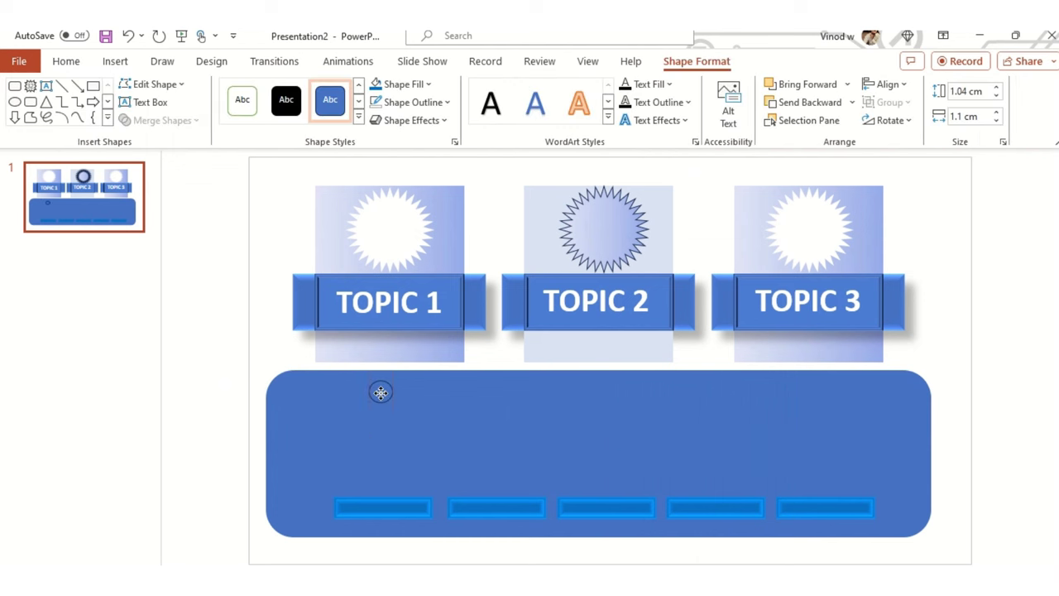
left_click(381, 392)
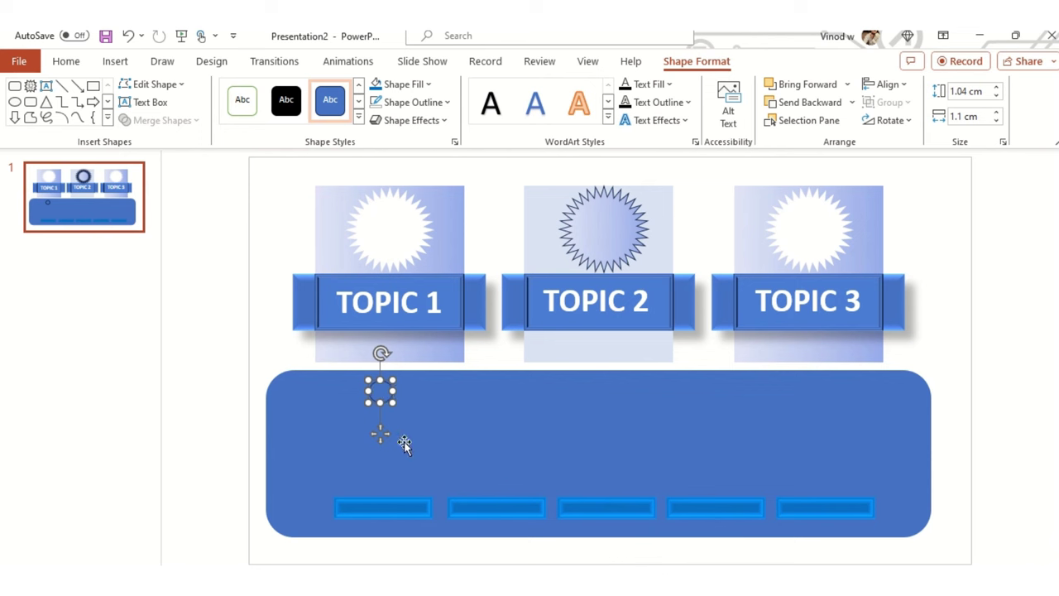
Draw a vertical line about 4.96 cm long from the circle down to the first bar and set its weight to 4½ pt.
left_click(62, 85)
left_click_drag(382, 499, 383, 505)
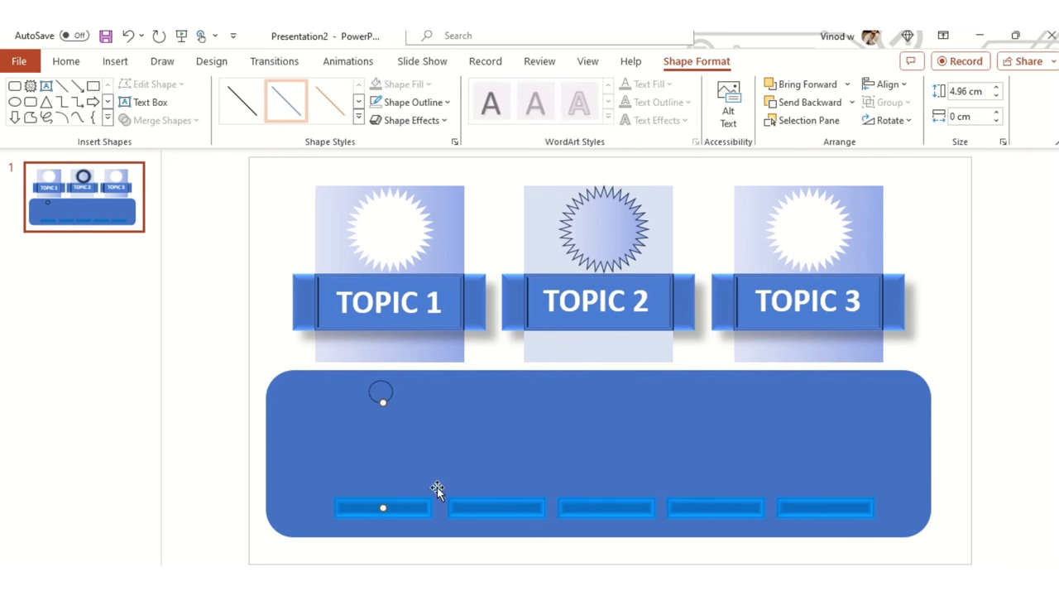
left_click(413, 102)
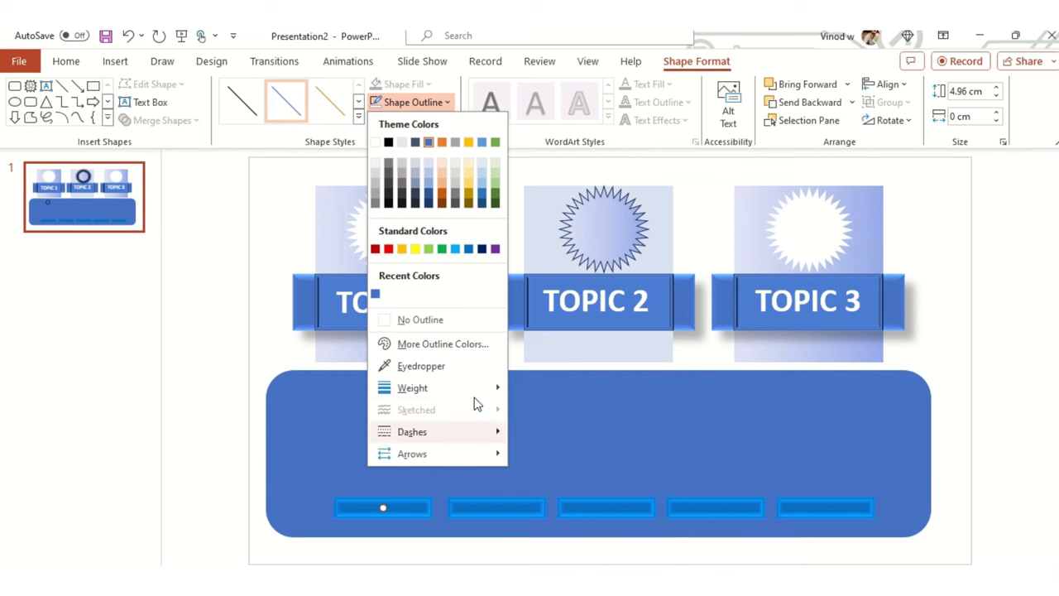
mouse_move(471, 392)
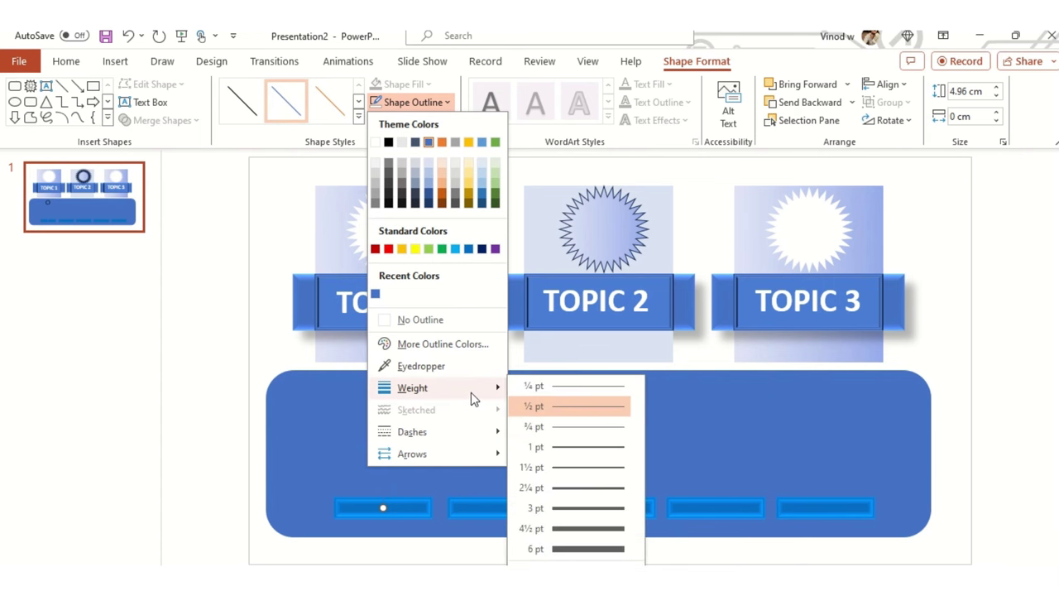
left_click(573, 534)
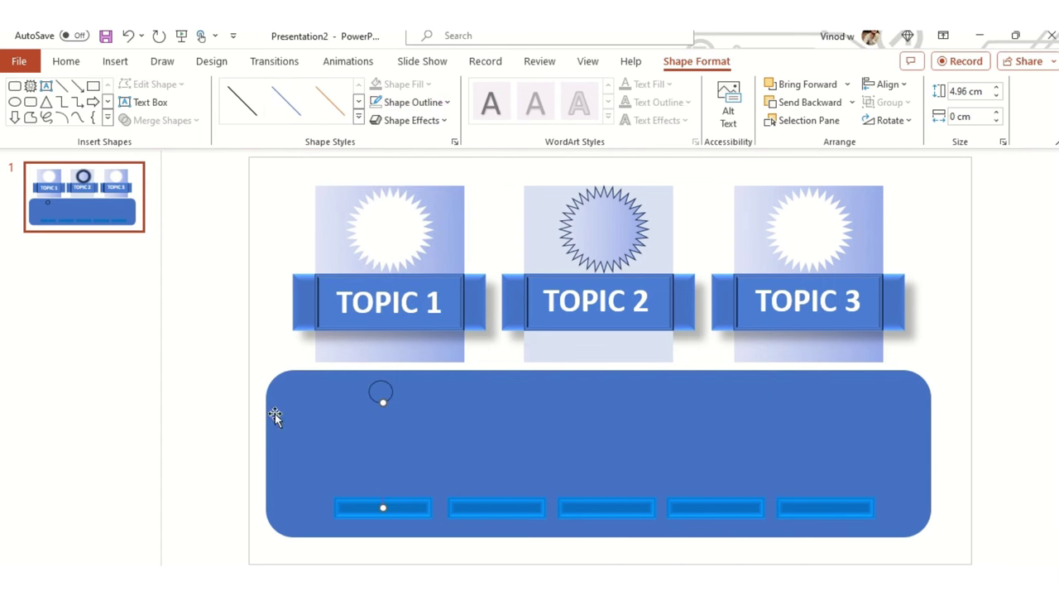
Check the connector line's stacking order in the object list and try to bring it forward.
left_click(847, 84)
left_click(840, 107)
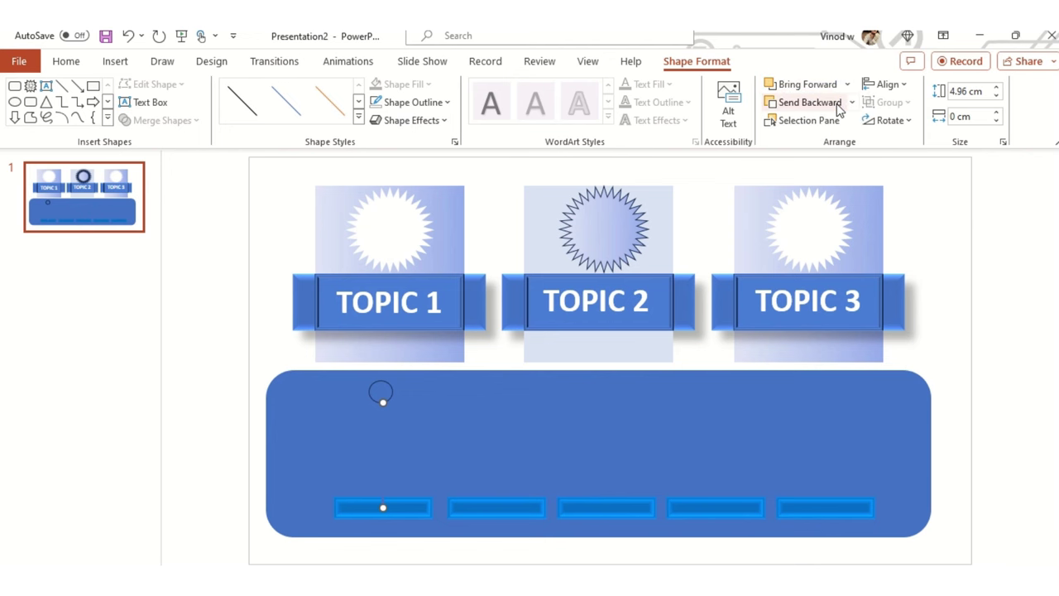
left_click(795, 120)
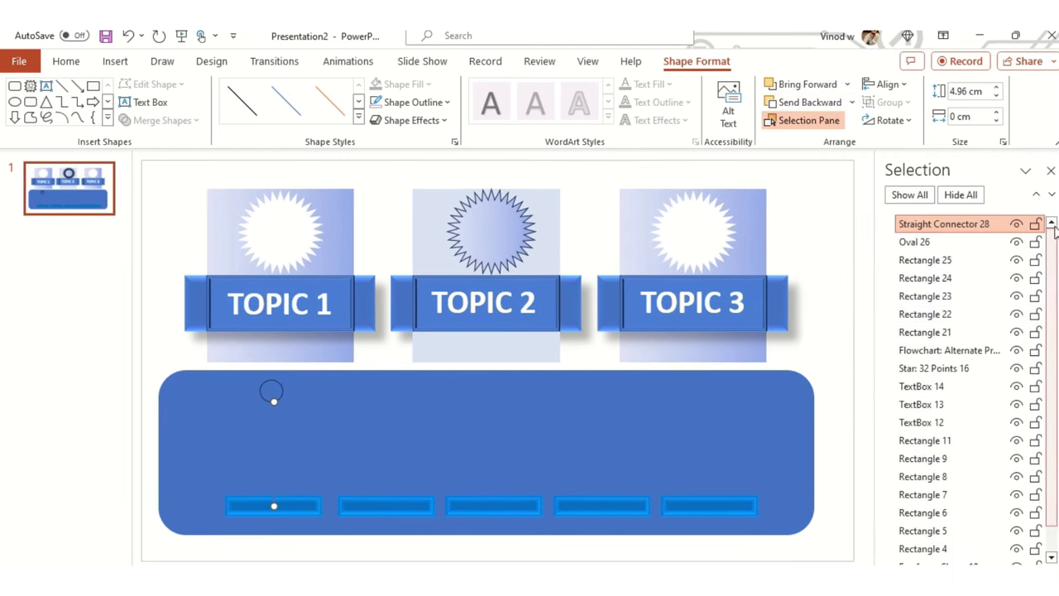
left_click(977, 225)
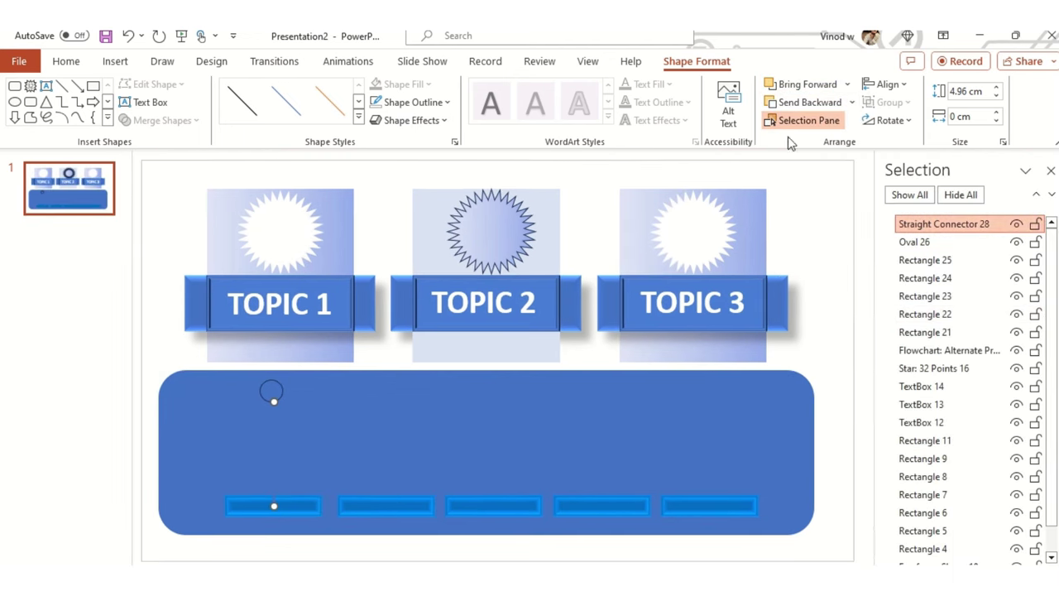
left_click(809, 86)
left_click(808, 86)
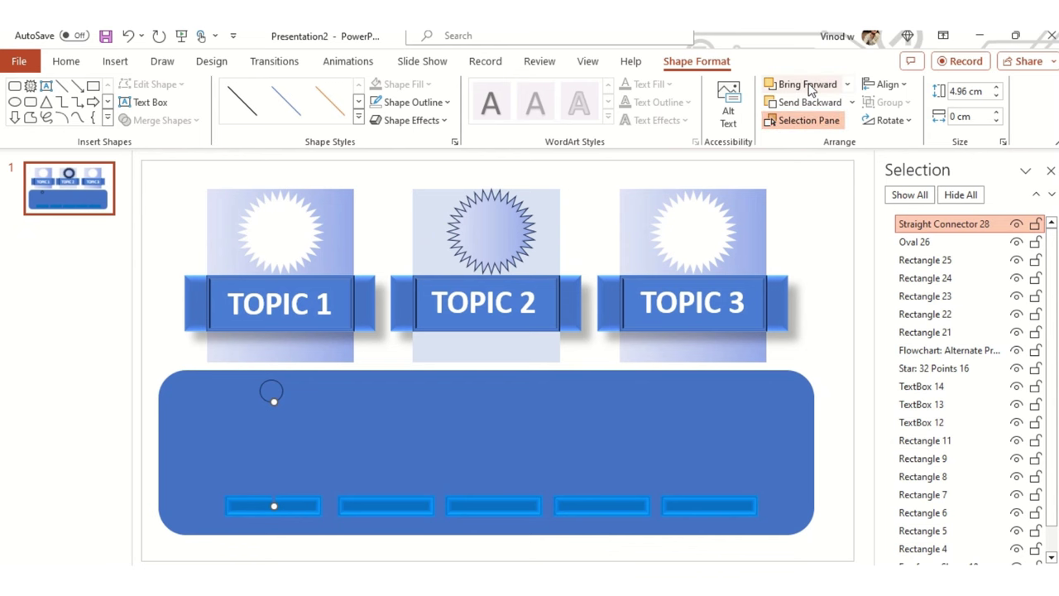
left_click(1051, 169)
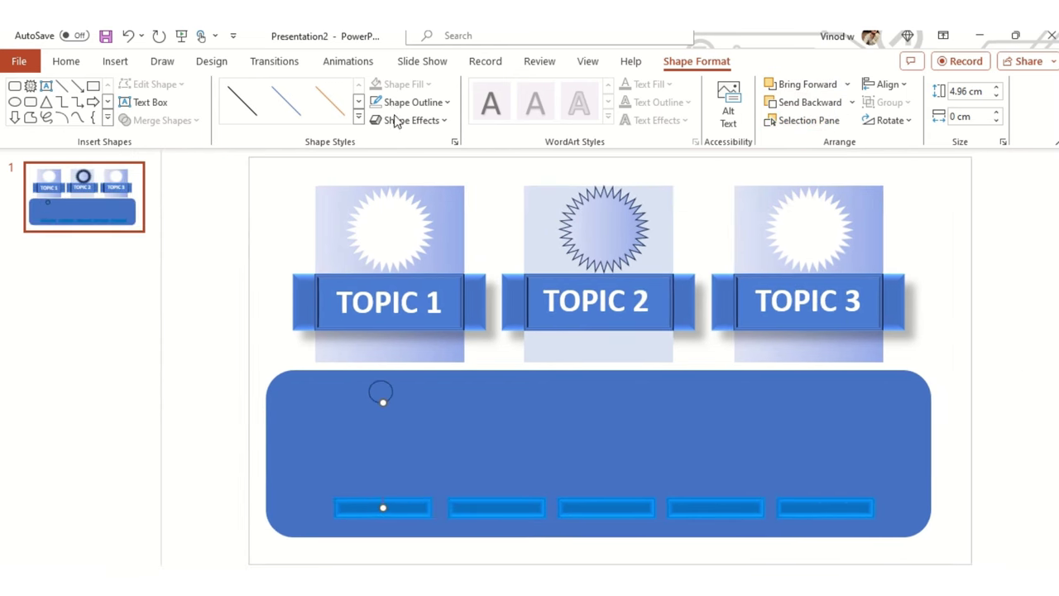
Color the connector line black and shorten it to about 4.44 cm, ending at the first bar's upper edge.
left_click(447, 103)
left_click(389, 142)
left_click_drag(383, 507, 384, 512)
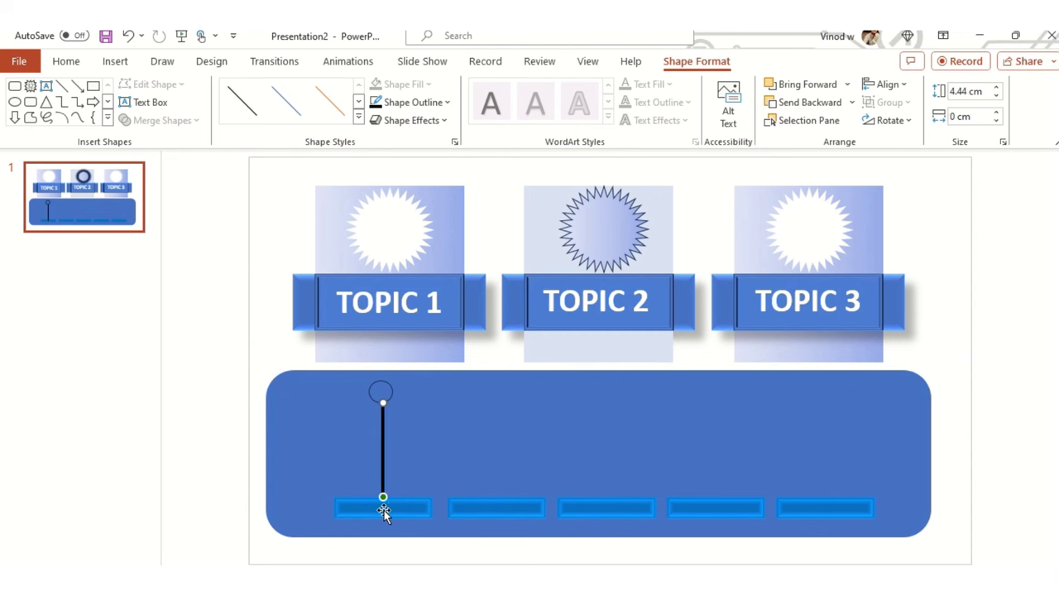
Recolor the connector line to a darker shade of the theme blue.
left_click(448, 104)
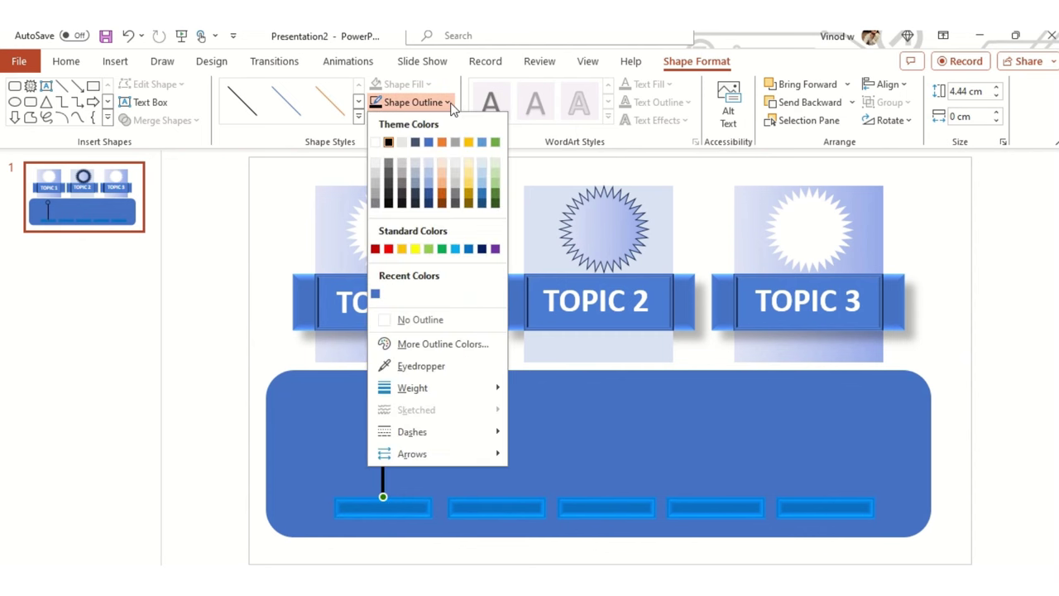
left_click(429, 196)
left_click(262, 404)
Shift the small circle slightly sideways so it is centered over the vertical connector line.
left_click(382, 391)
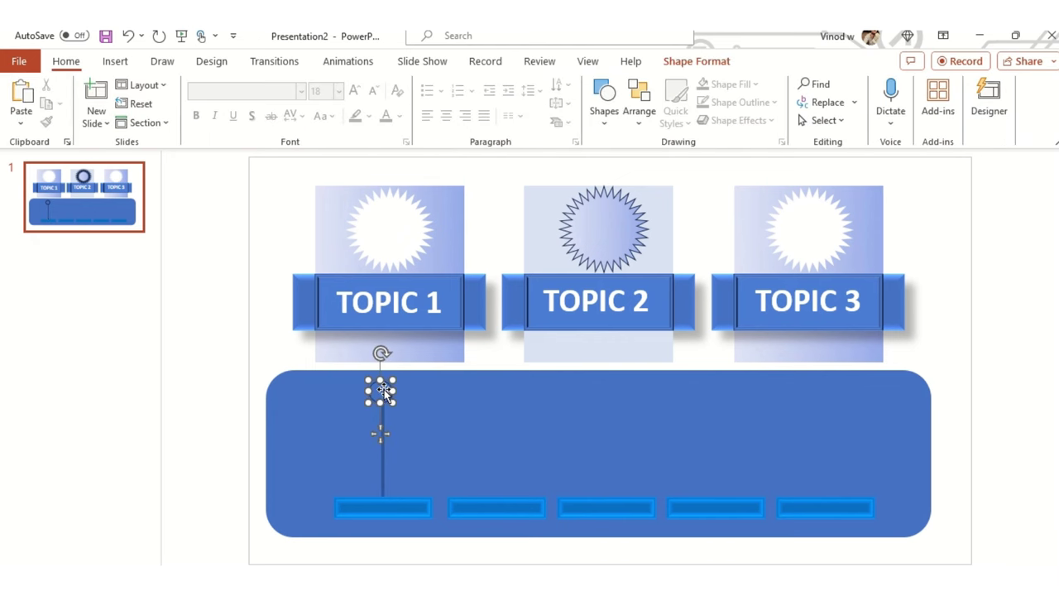
left_click_drag(383, 390, 385, 391)
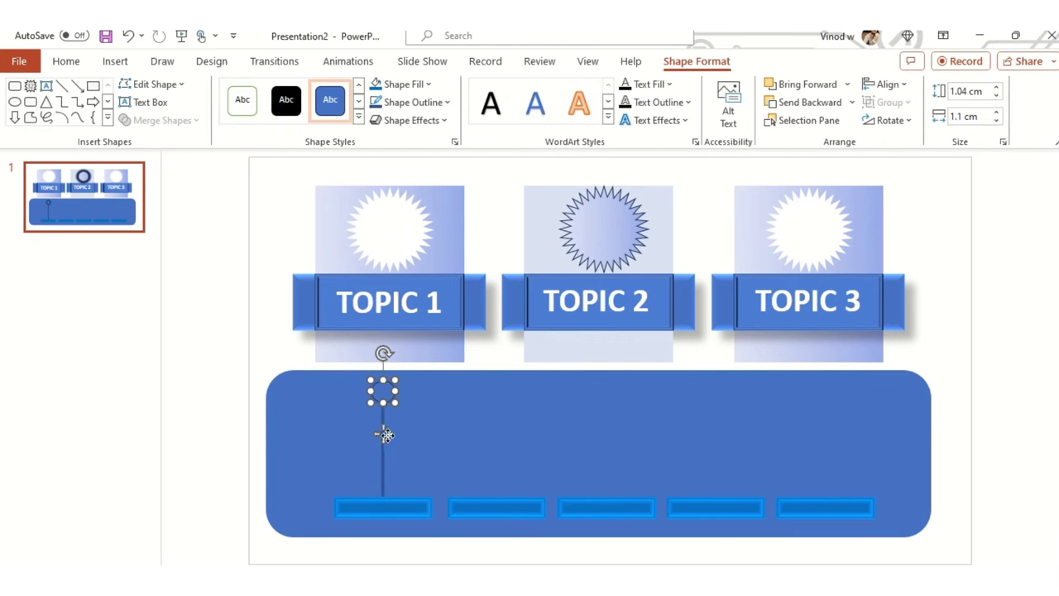
key("Escape")
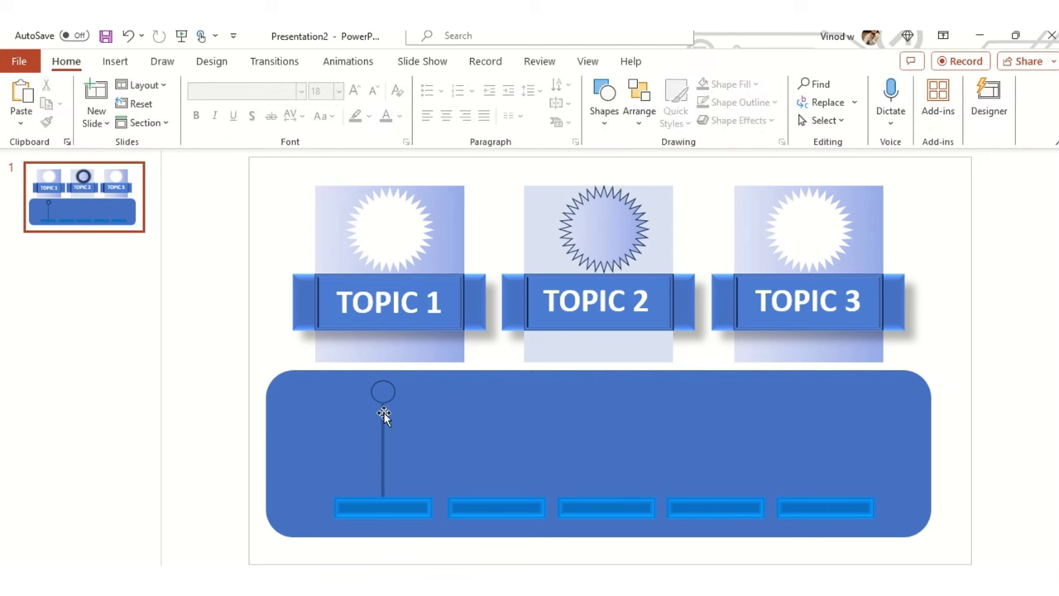
Copy the first bar's circle and connector line together onto each of the other four bars in the rounded panel.
left_click(384, 413)
left_click(384, 390, "shift")
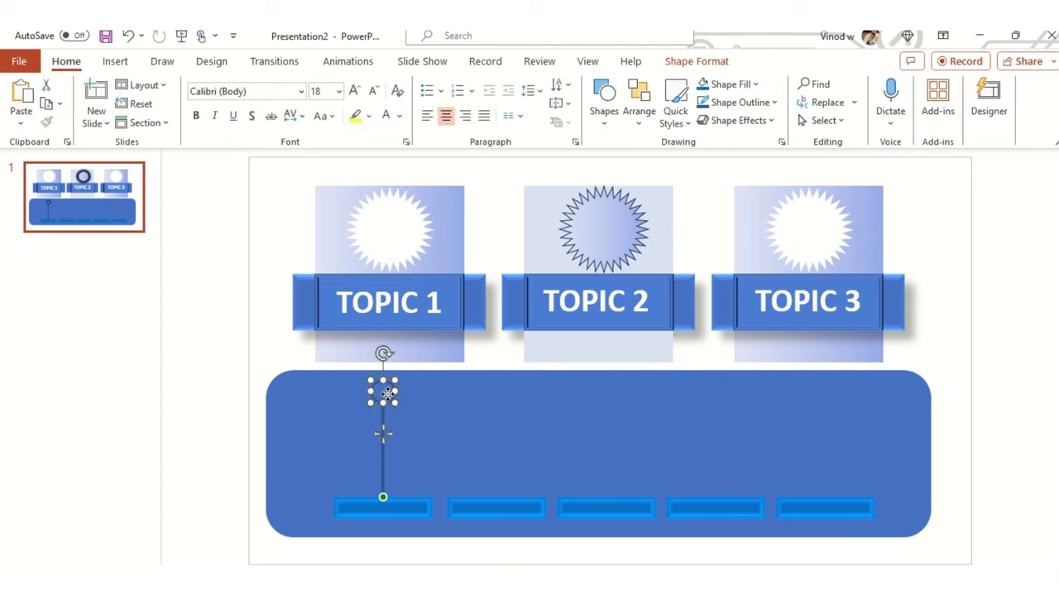
left_click_drag(387, 394, 501, 403)
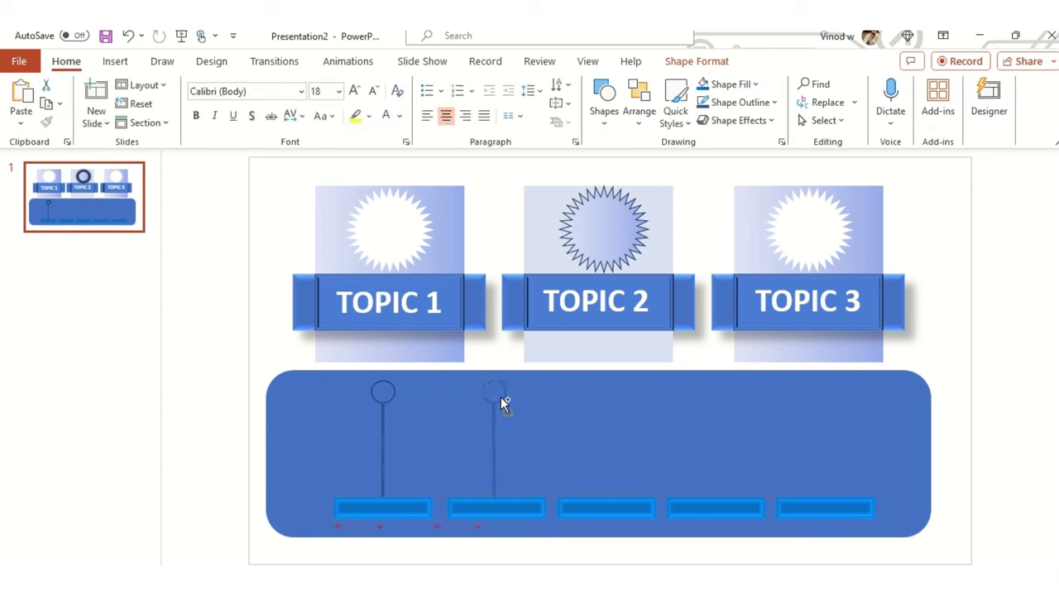
left_click_drag(501, 398, 501, 399)
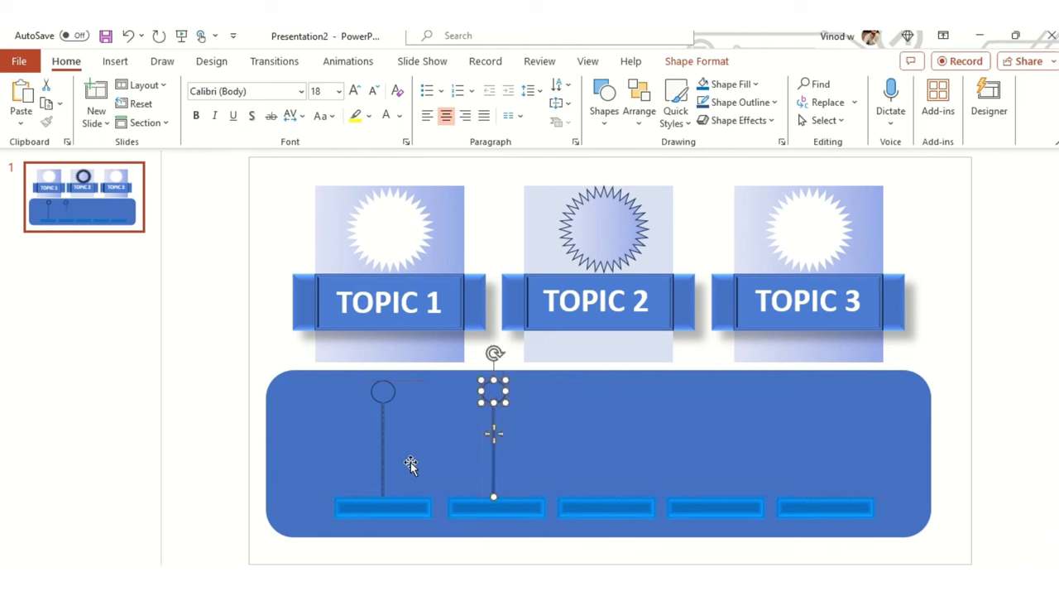
left_click_drag(497, 399, 836, 398)
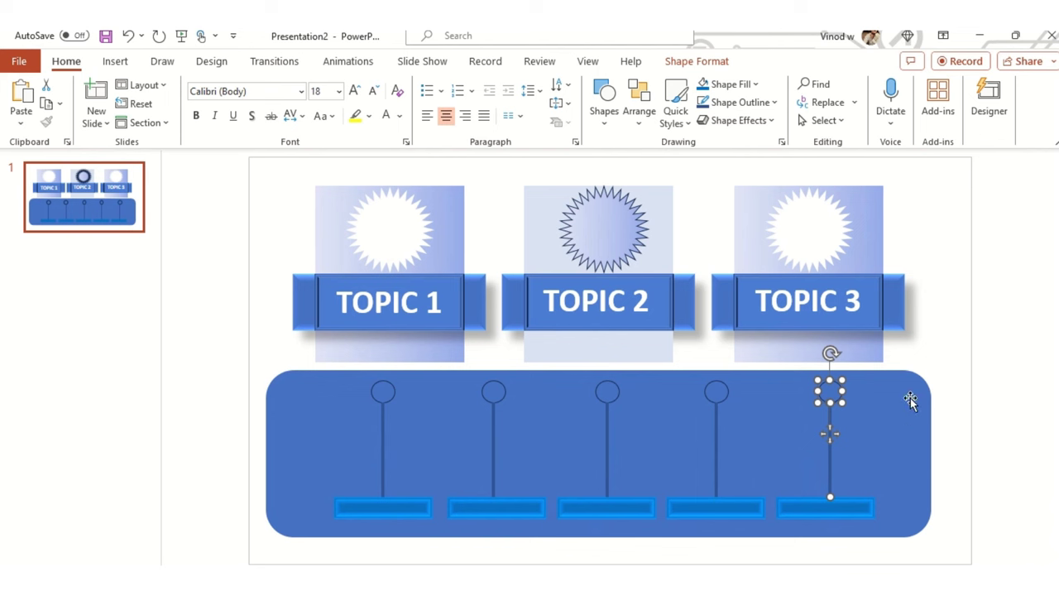
left_click(1037, 371)
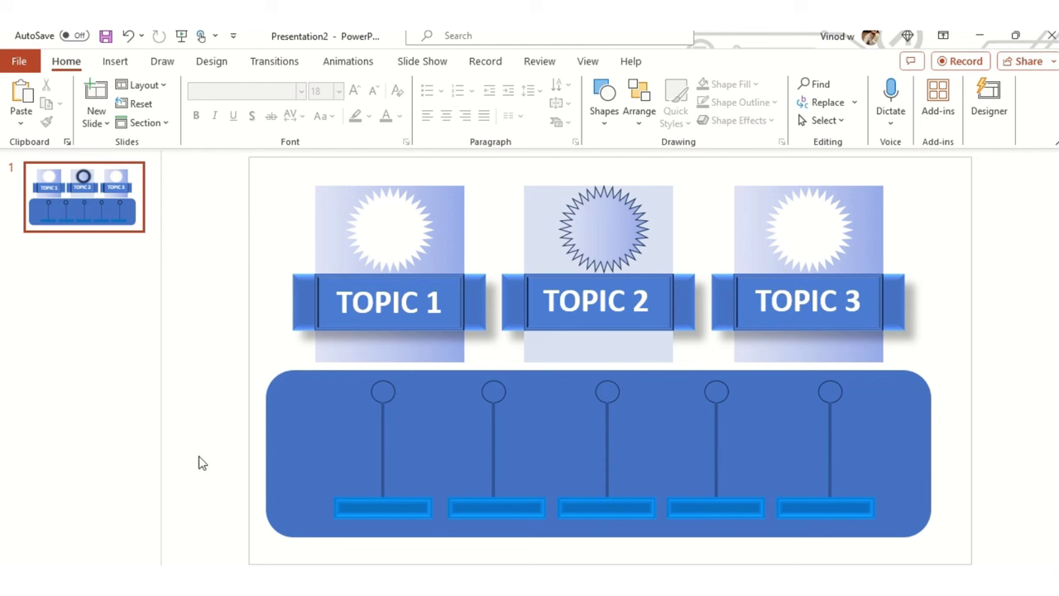
Fill the large rounded panel with a light gradient variation that fades from darker blue at its left to paler blue at its right.
left_click(278, 424)
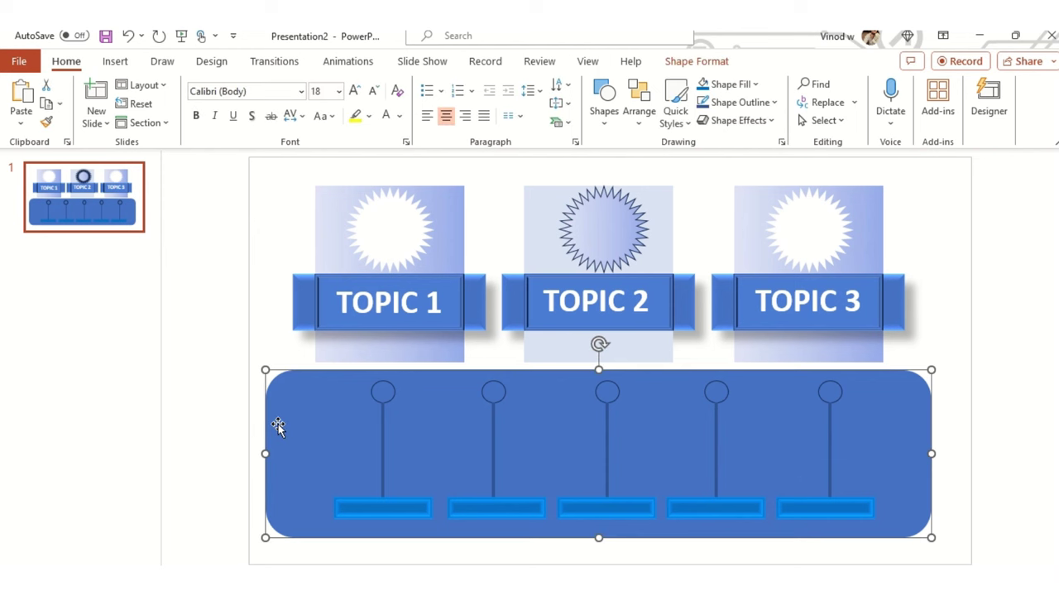
left_click(710, 66)
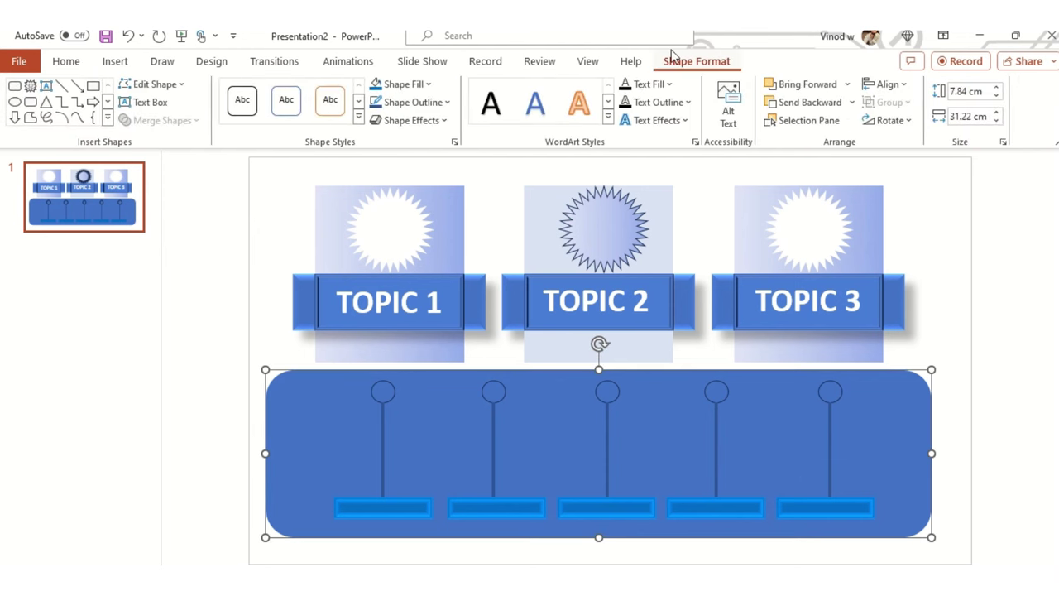
left_click(426, 85)
mouse_move(441, 395)
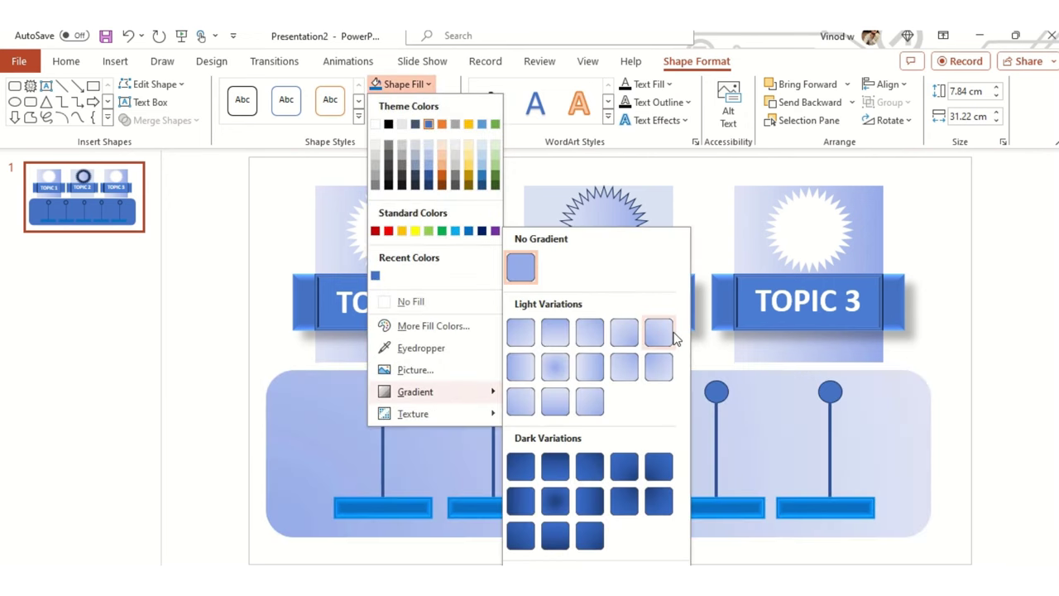
left_click(673, 334)
left_click(952, 503)
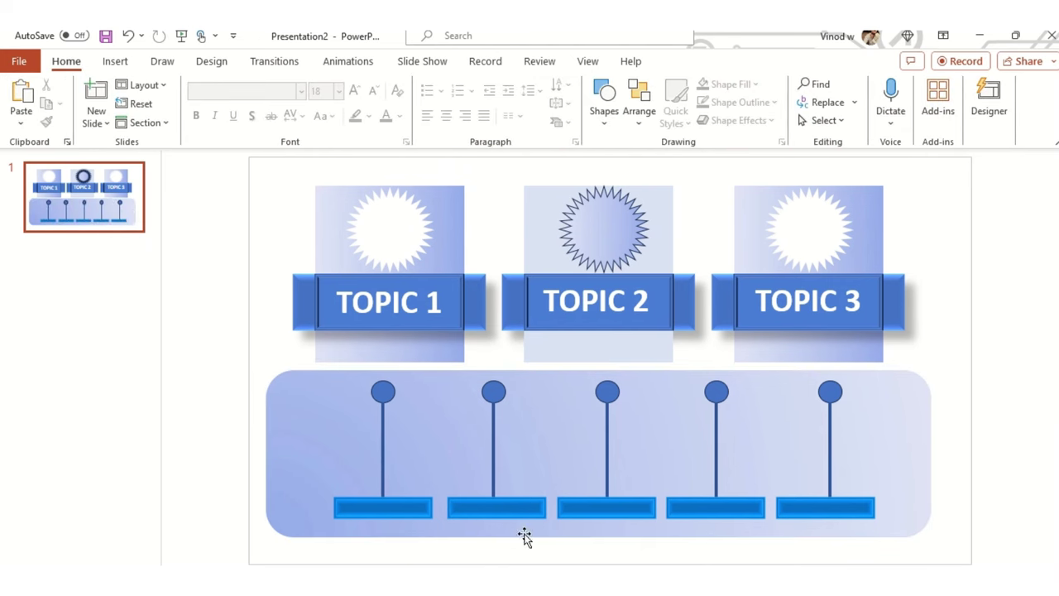
left_click_drag(229, 502, 972, 538)
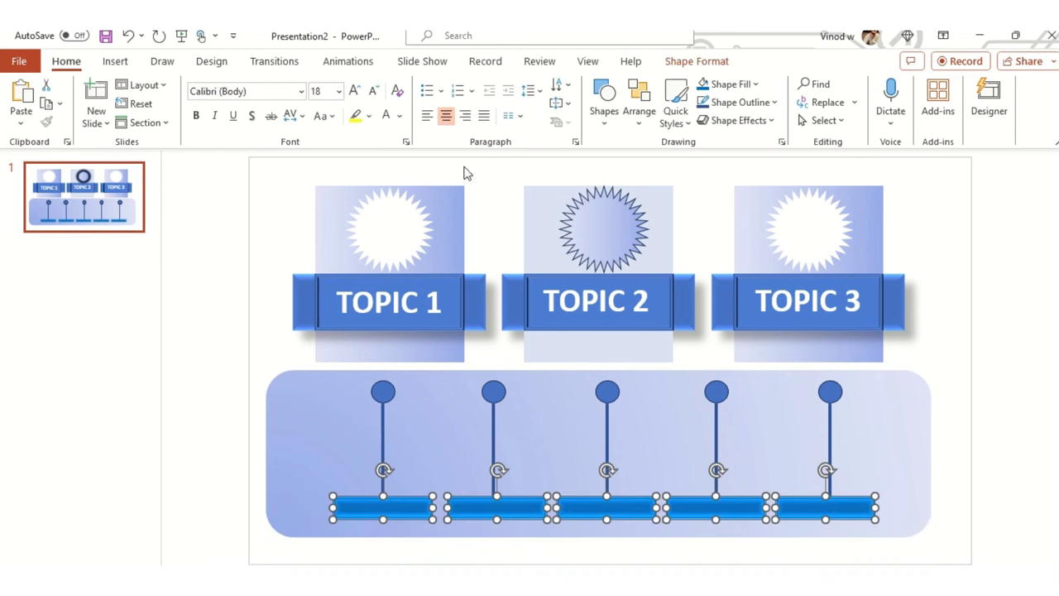
left_click(757, 85)
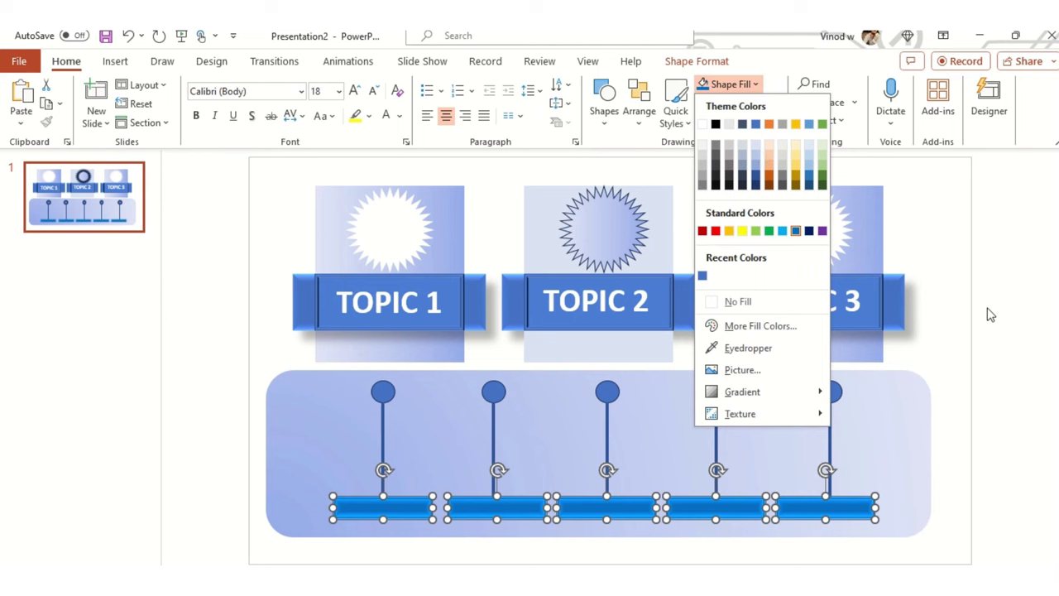
left_click(913, 342)
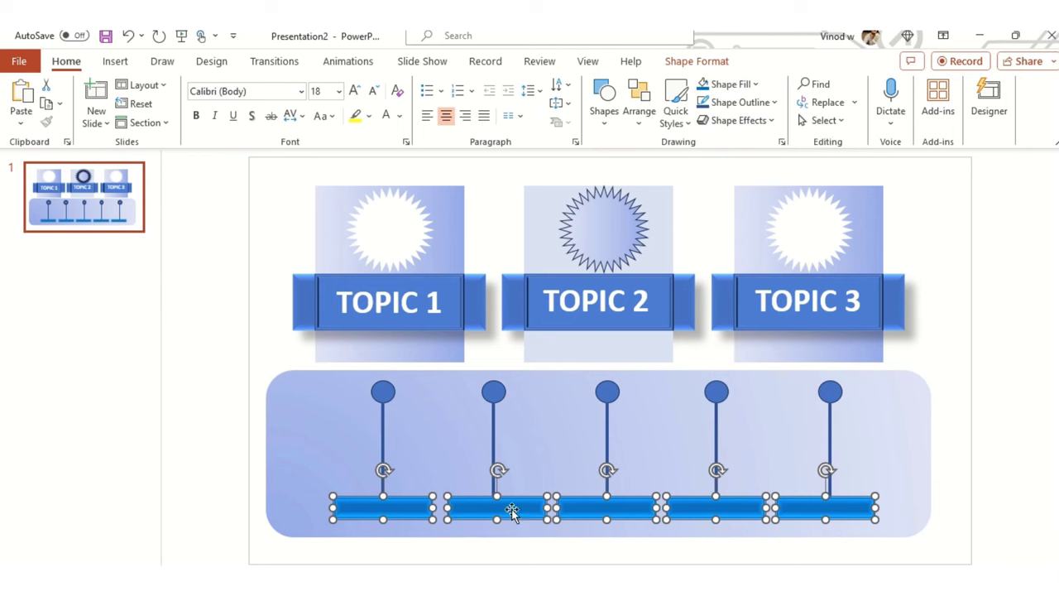
left_click(174, 378)
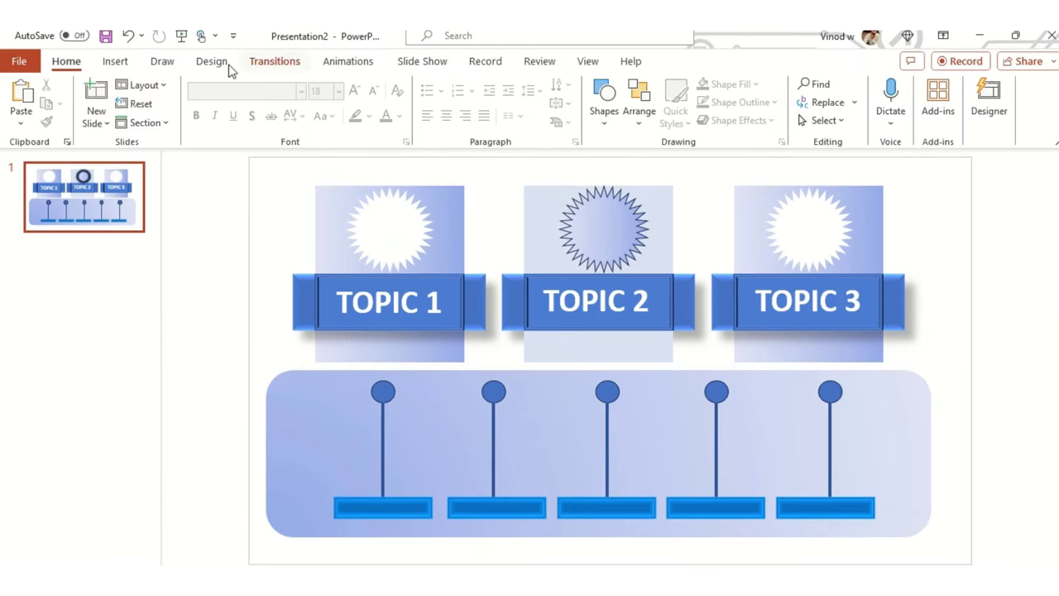
Add a text box beside the panel reading "Discussion About Business Proposal" and trim it to "Business Proposal".
left_click(117, 63)
left_click(663, 99)
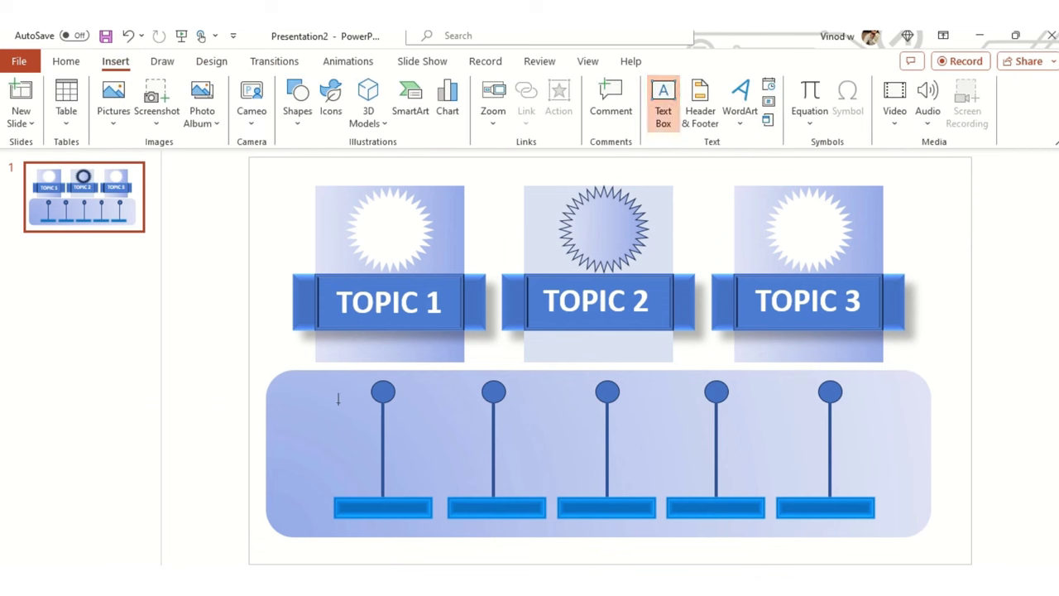
left_click(193, 478)
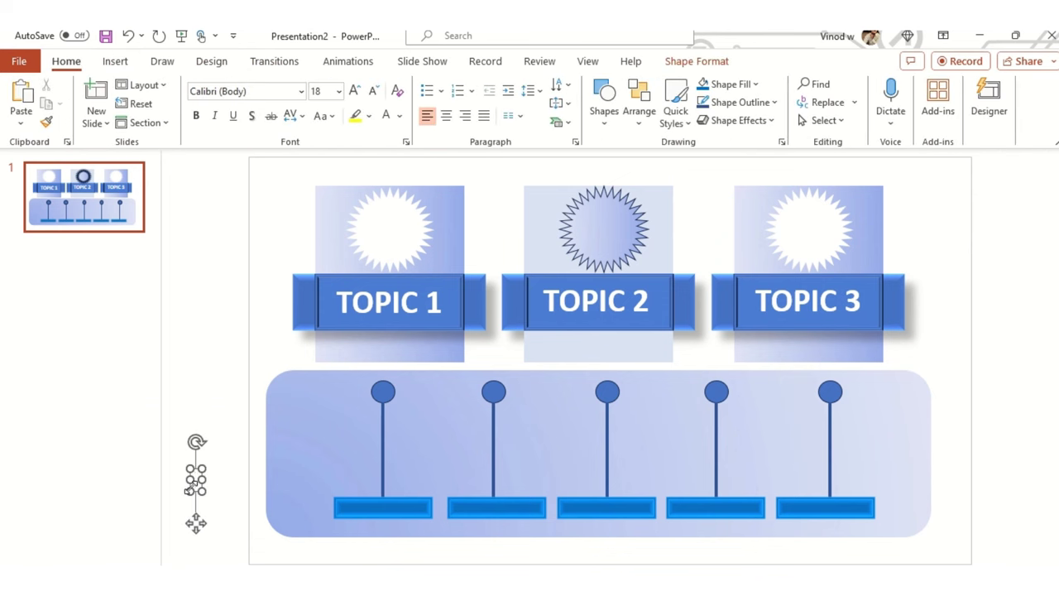
type("Dis")
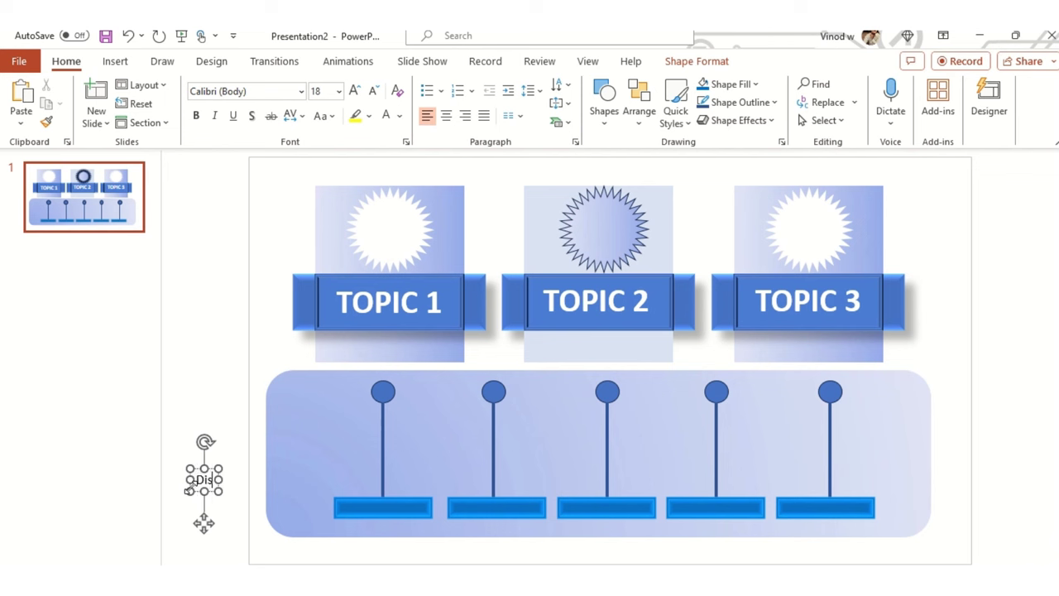
type("cussion About")
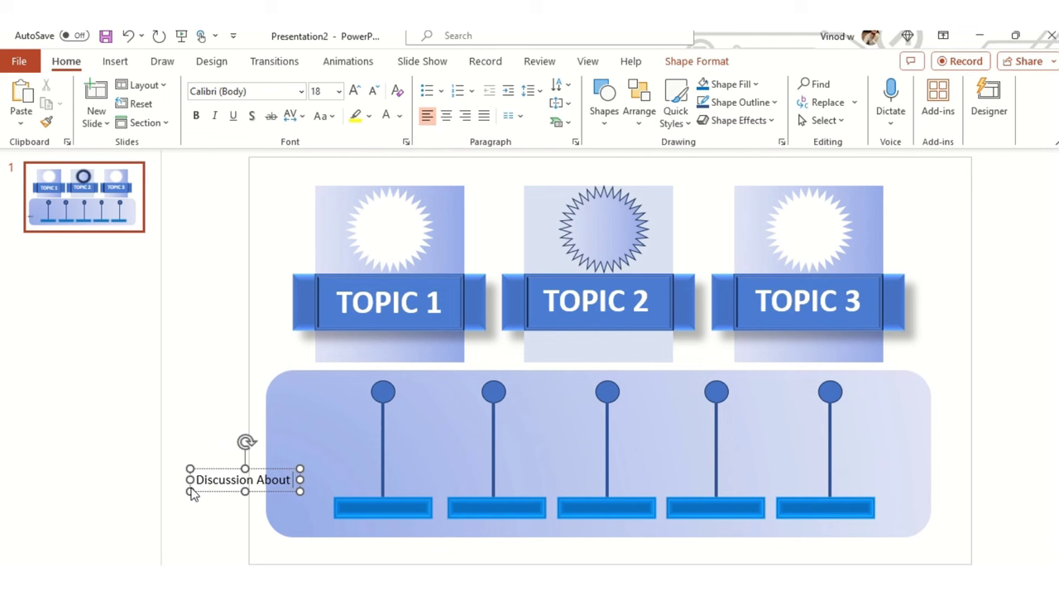
type("Business")
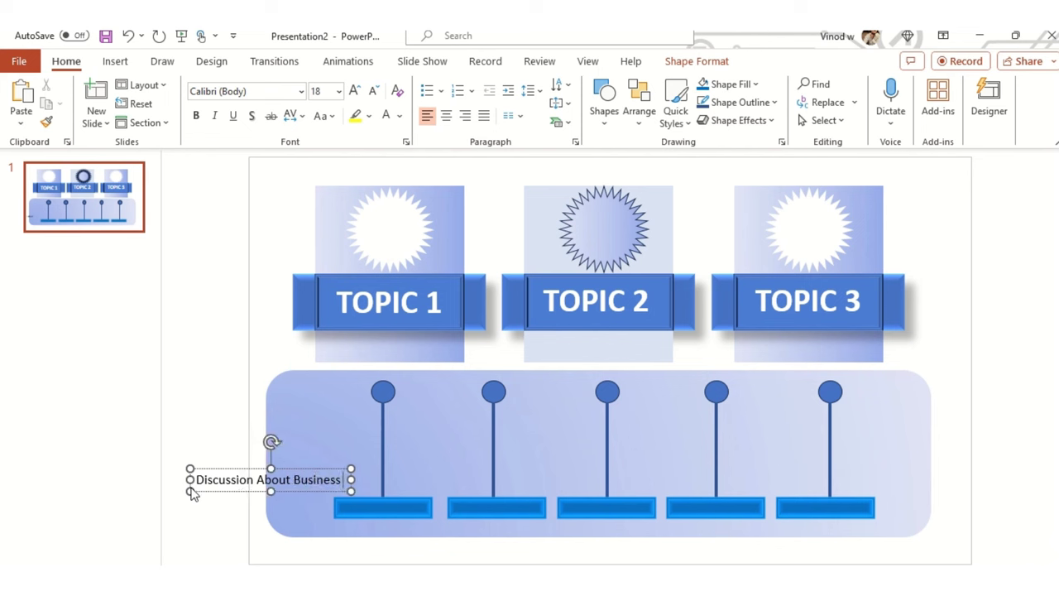
type(" Proposal")
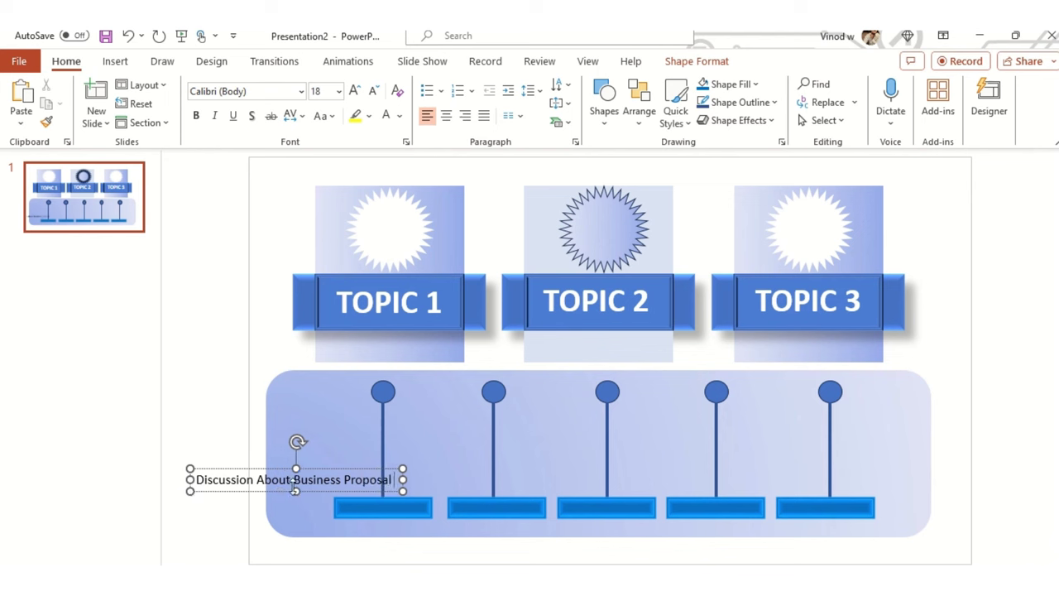
left_click_drag(294, 480, 21, 471)
key("BackSpace")
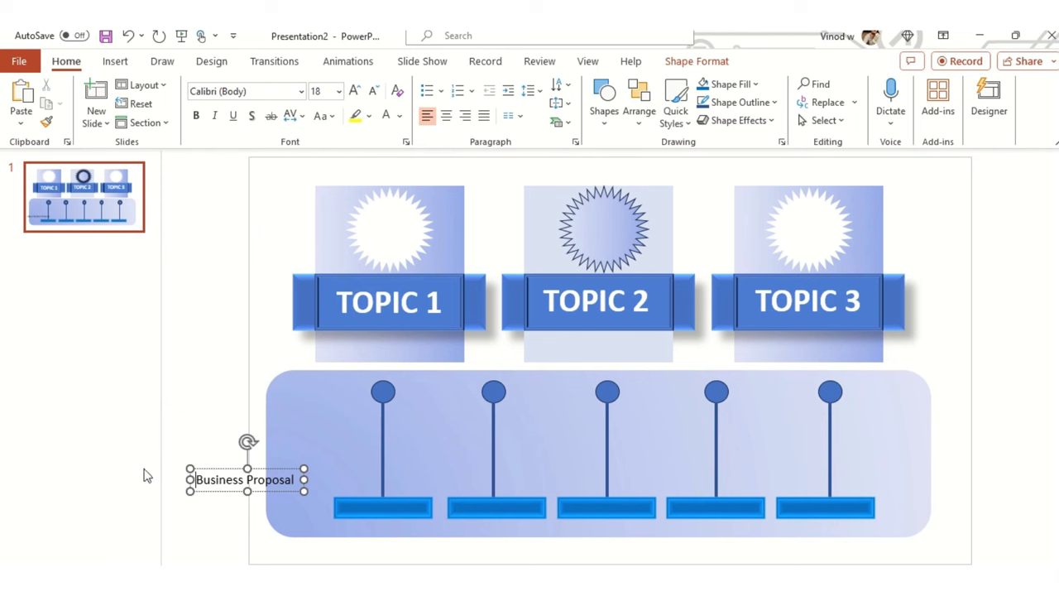
Place the "Business Proposal" caption below the rounded panel and put a copy on the first bar, reworded as "Intro".
left_click_drag(232, 466, 416, 503)
triple_click(362, 510)
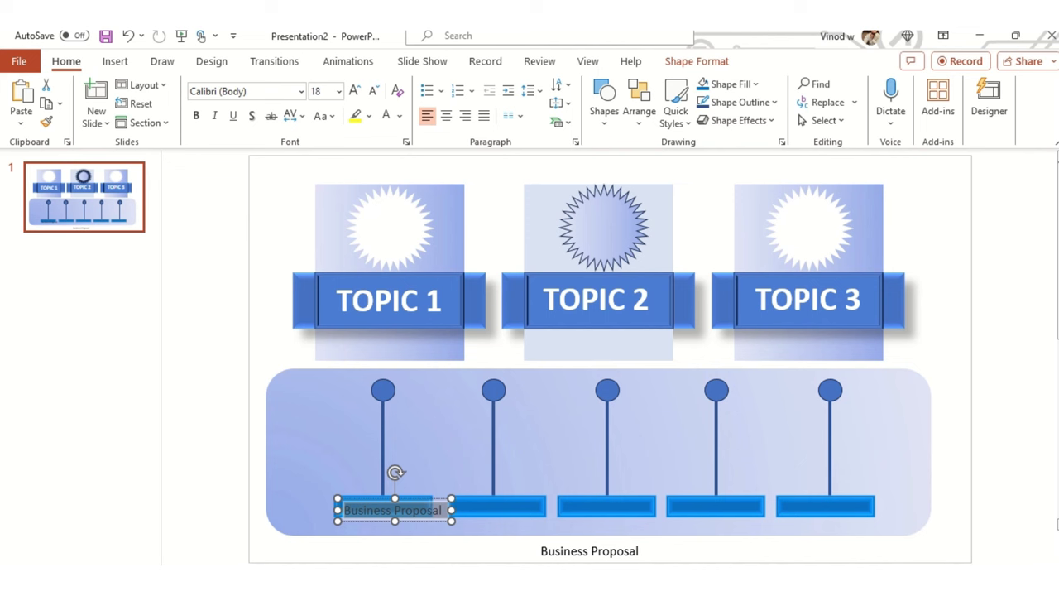
type("Intro")
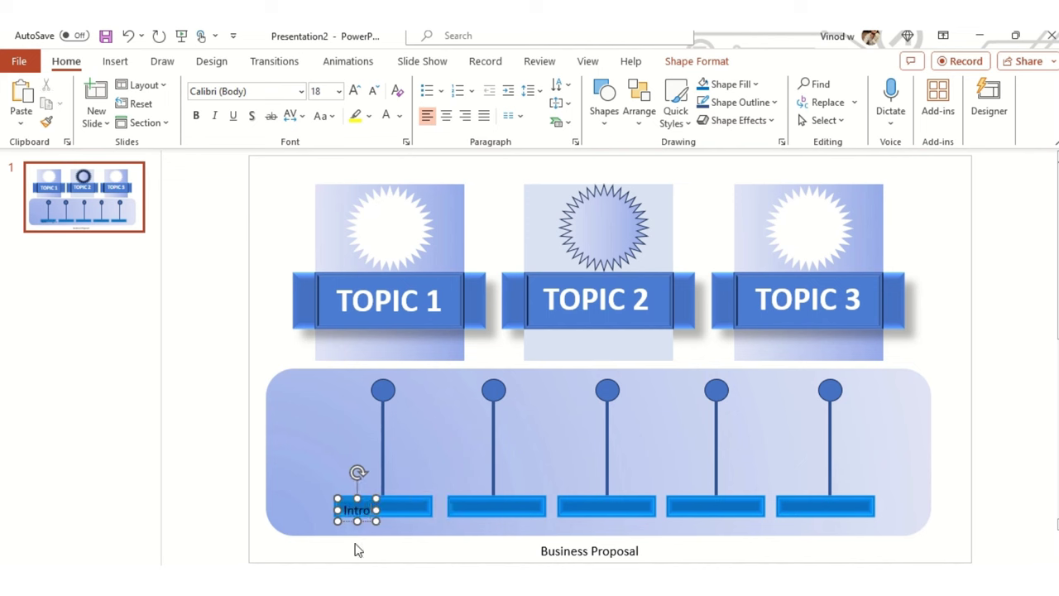
type("d")
Copy the text label onto the second and third bars, rewording the copies as "Org Unit" and "Inventory".
left_click_drag(365, 500, 501, 493)
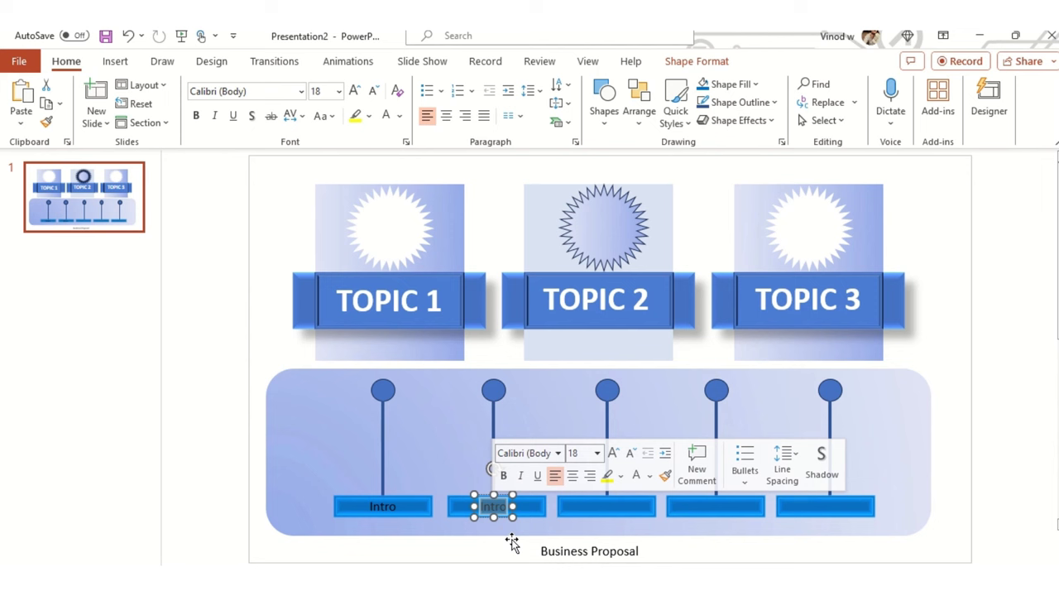
type("Orgn")
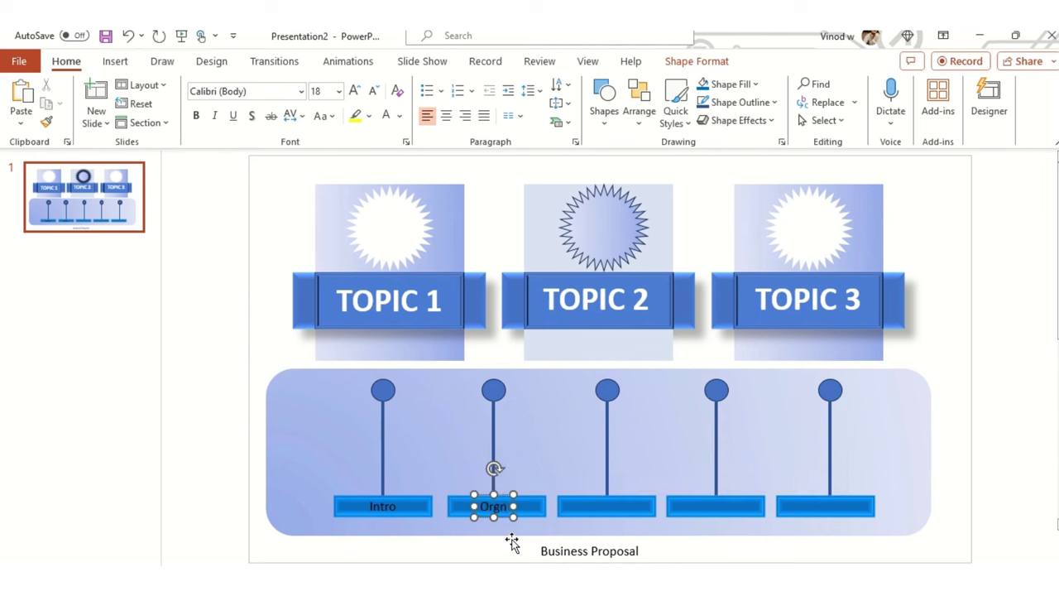
key("BackSpace")
type("Unit")
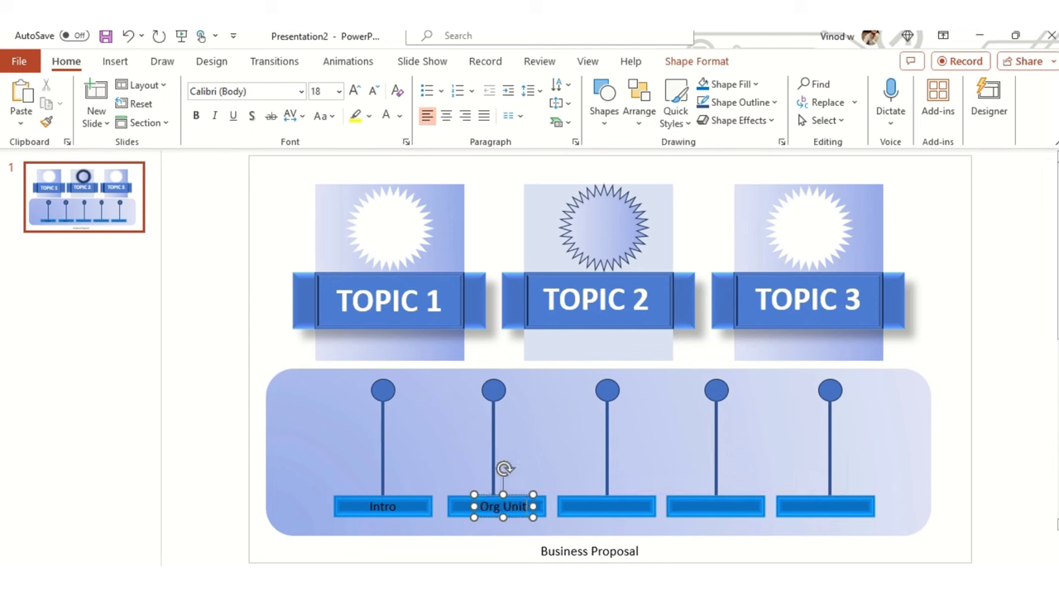
left_click_drag(519, 495, 625, 500)
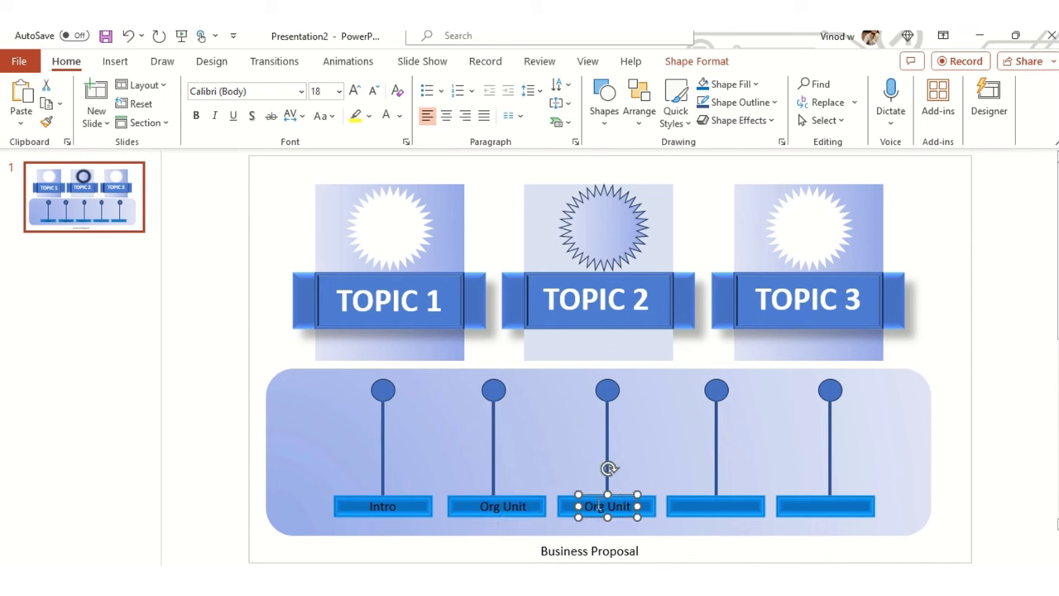
triple_click(595, 503)
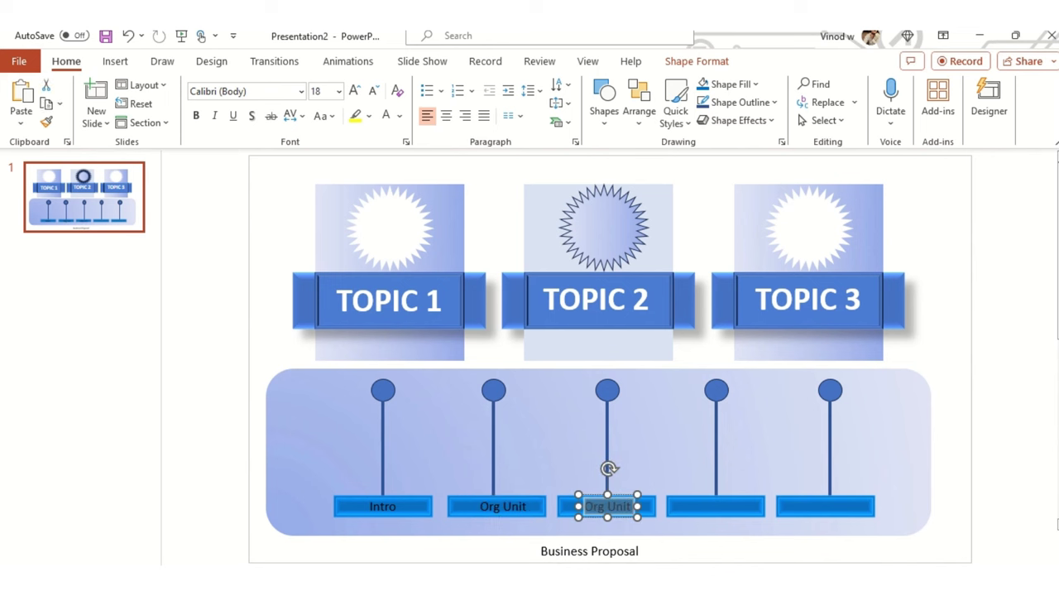
type("Inventor")
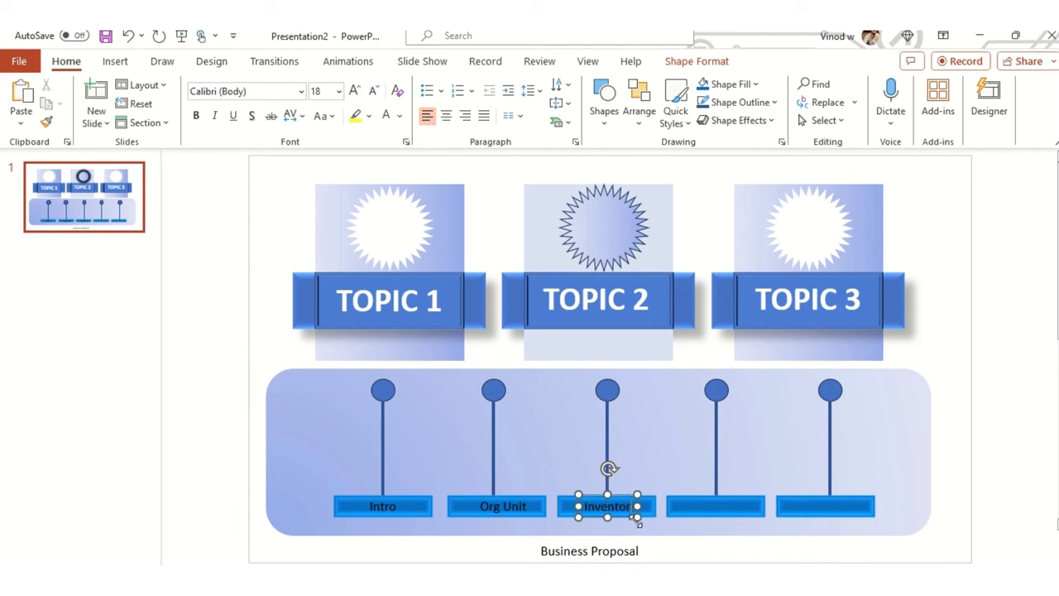
type("y")
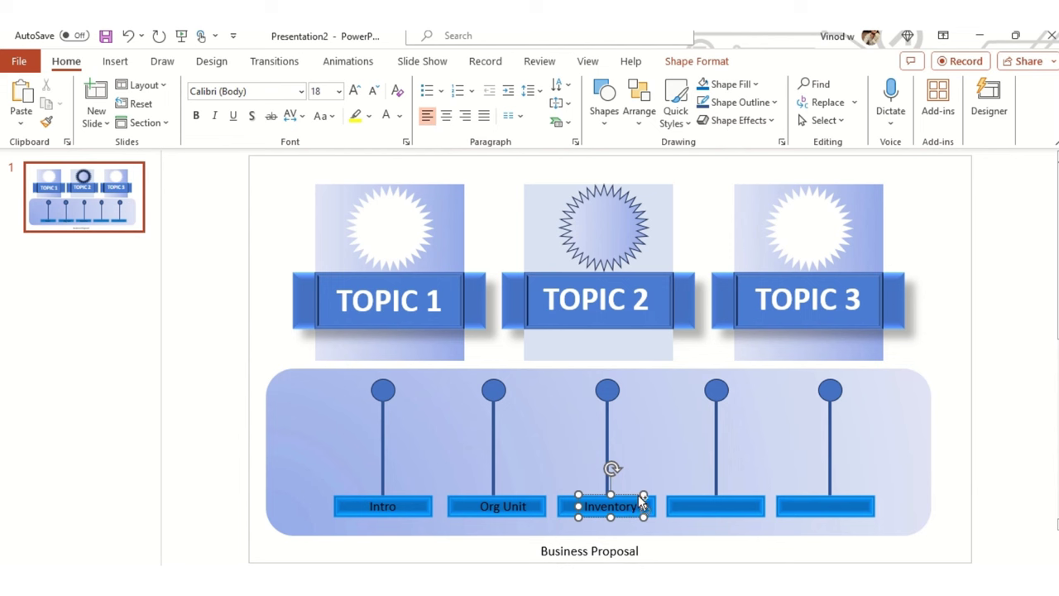
Copy the text label onto the fourth and fifth bars, reworded as "Proposal" and "Contact us", and center the last one on its bar.
left_click_drag(627, 496, 733, 502)
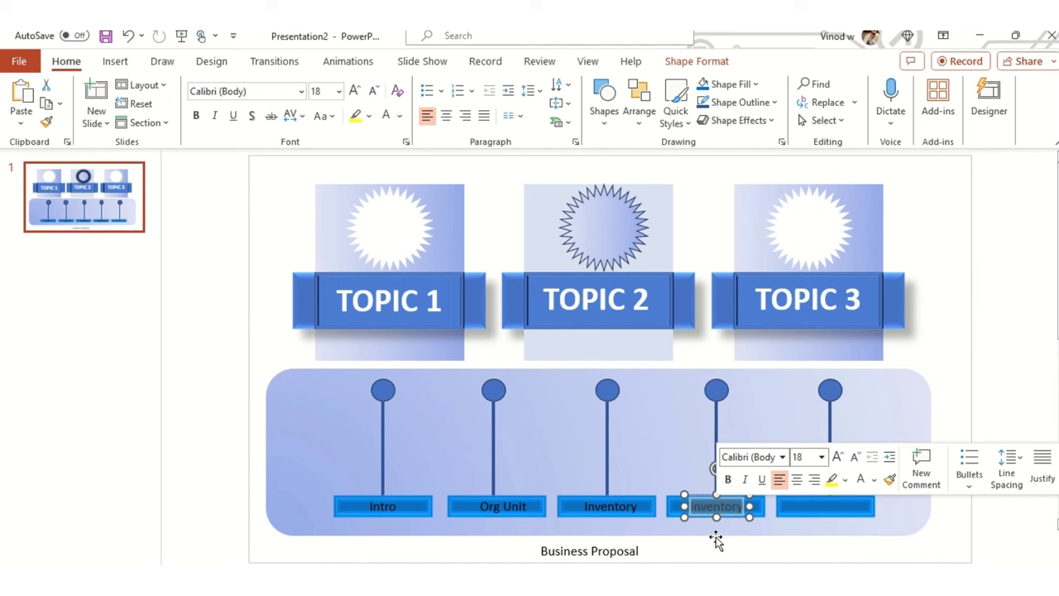
type("Proposal")
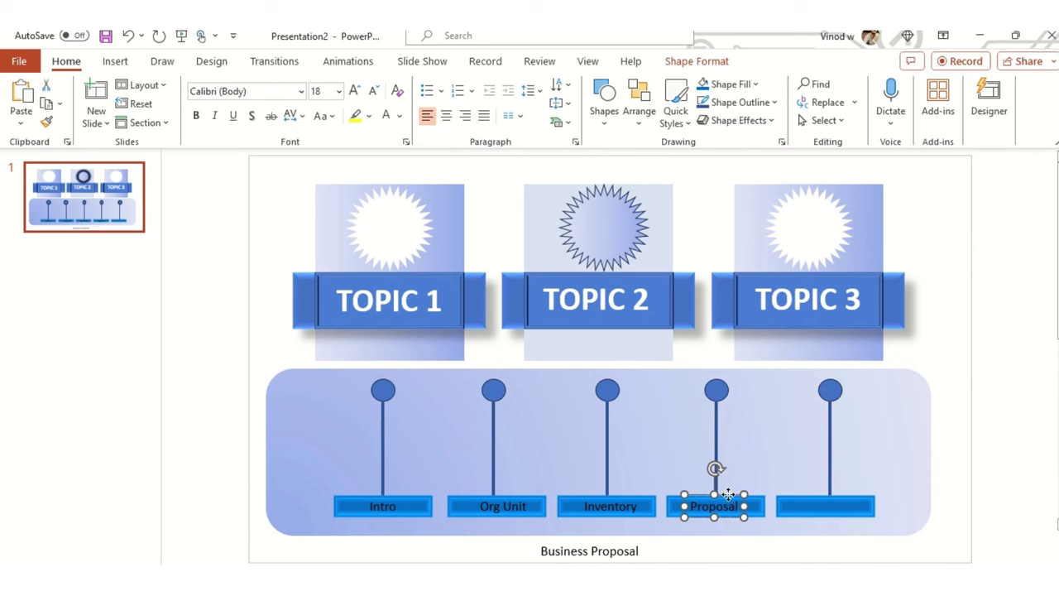
left_click_drag(733, 487, 841, 495)
double_click(826, 506)
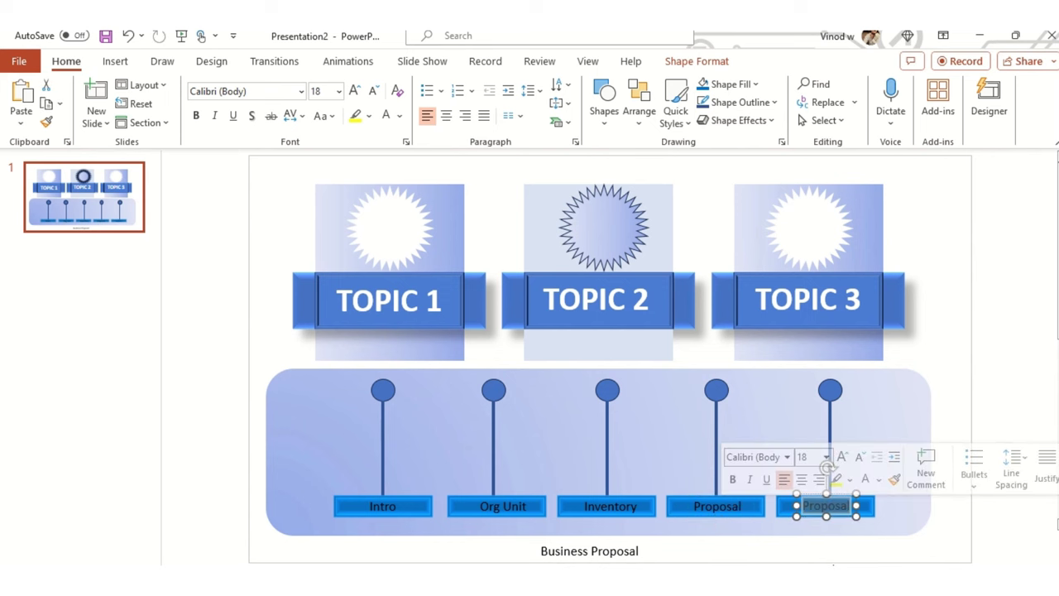
type("Contact")
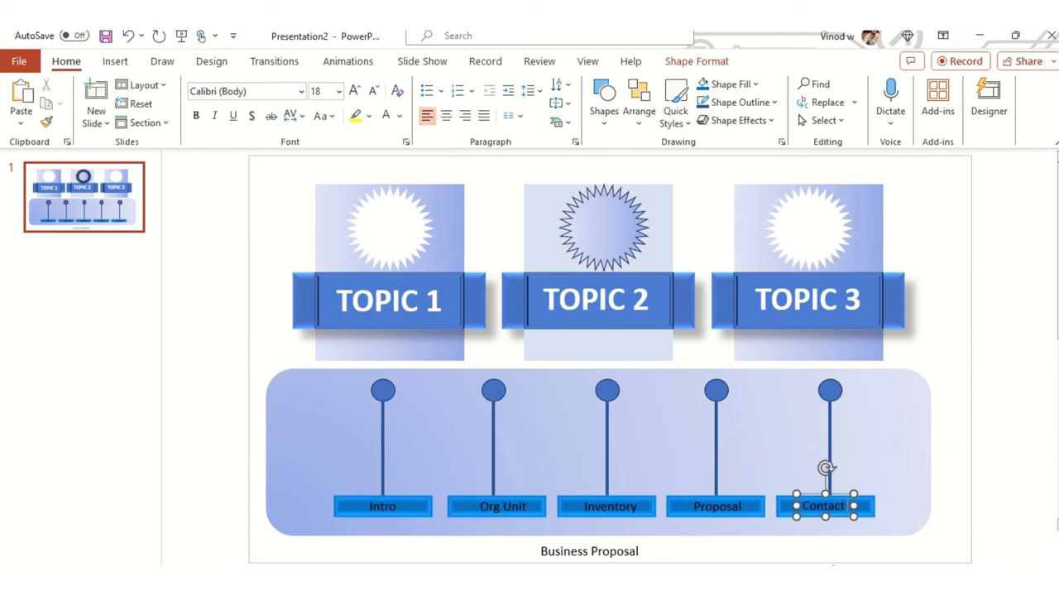
type(" us")
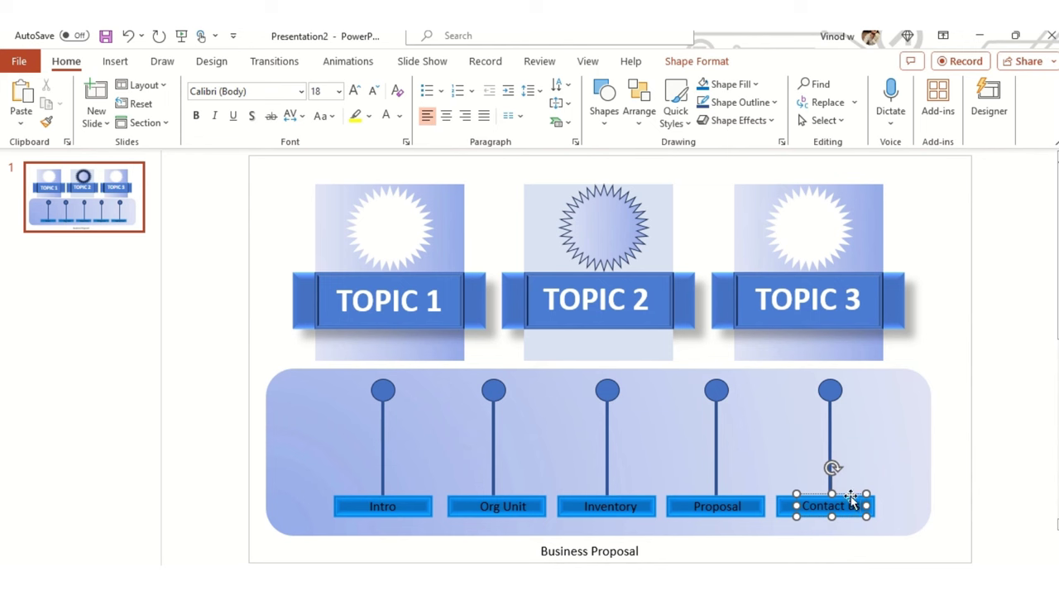
left_click_drag(853, 497, 844, 500)
left_click(961, 448)
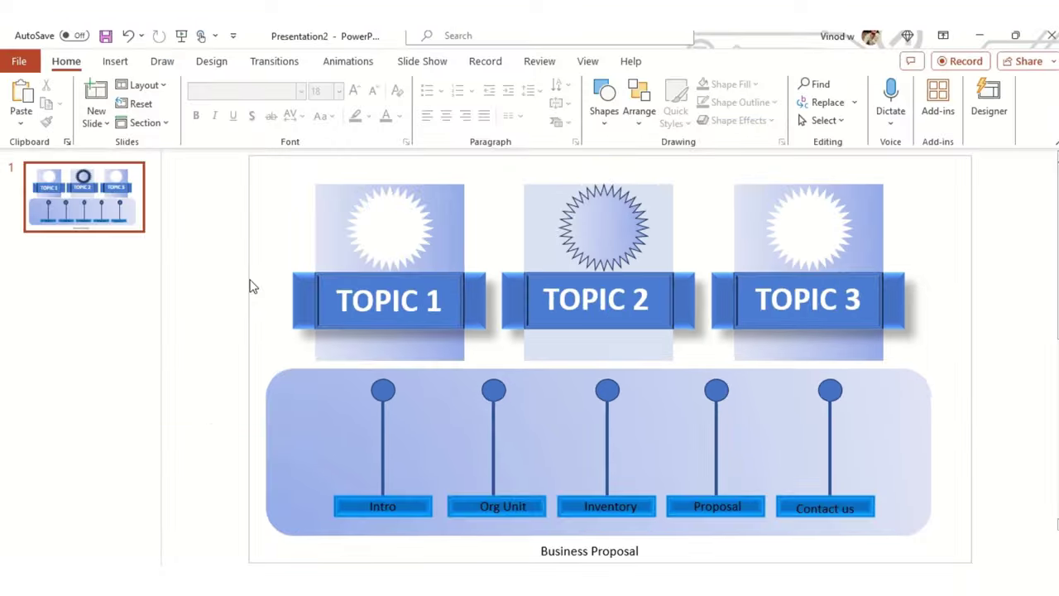
Change the "Business Proposal" caption to uppercase and bold, and shift it slightly right to center it under the rounded panel.
left_click(590, 553)
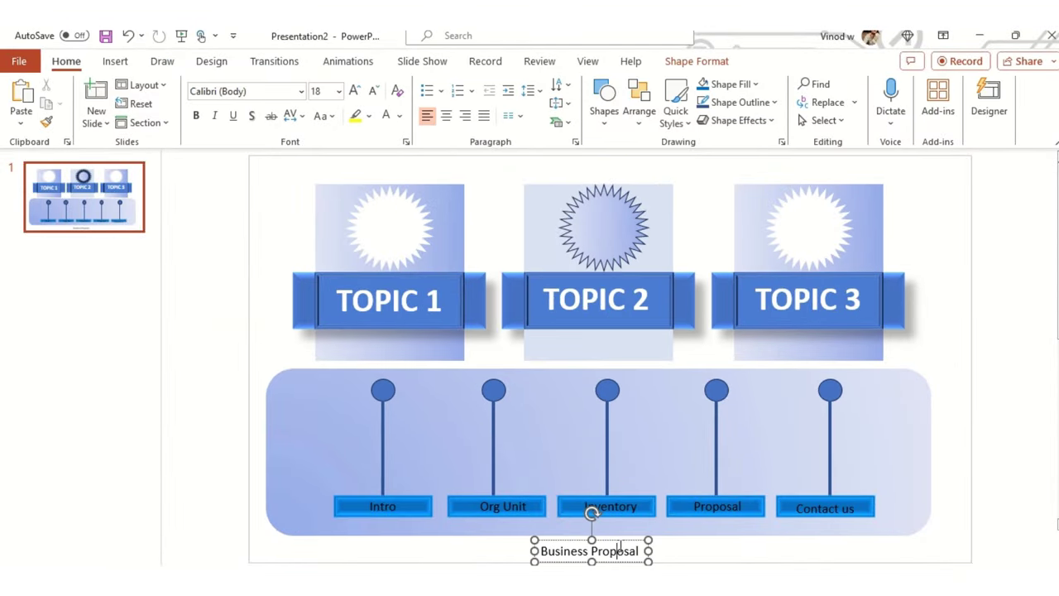
triple_click(620, 551)
left_click(324, 116)
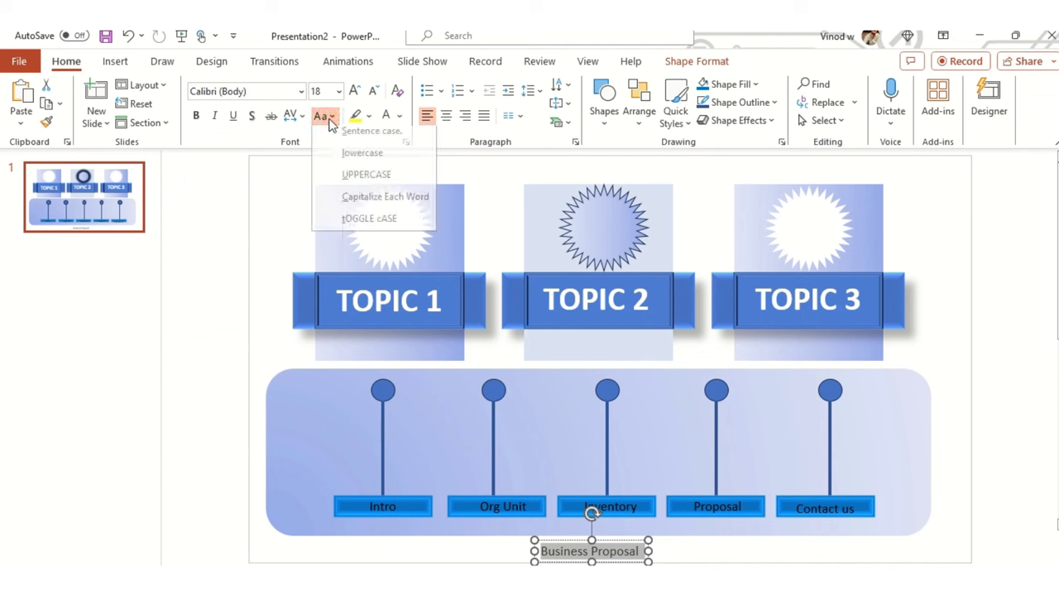
left_click(396, 185)
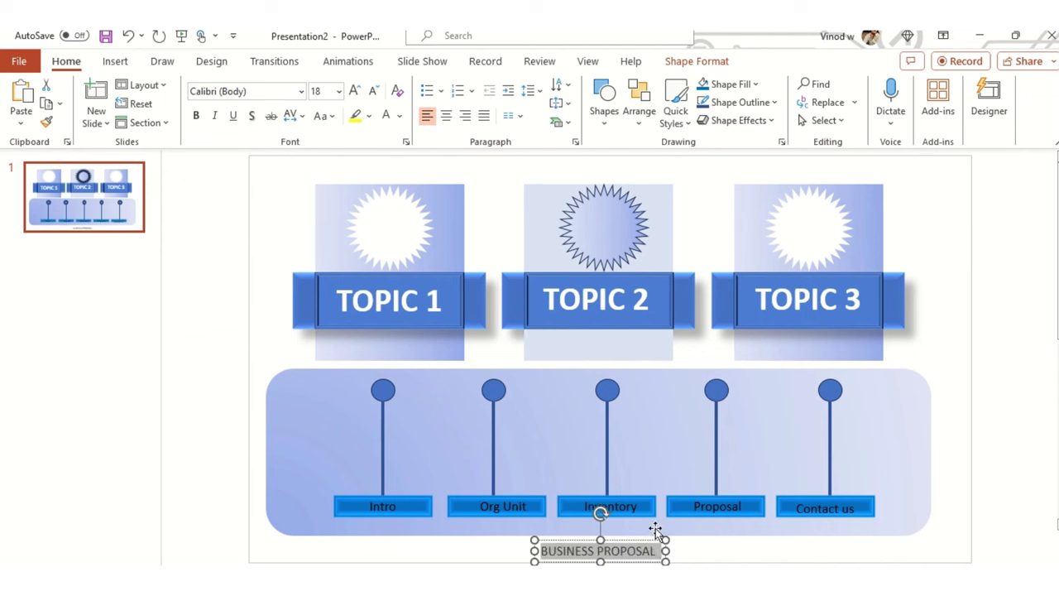
left_click_drag(639, 540, 646, 540)
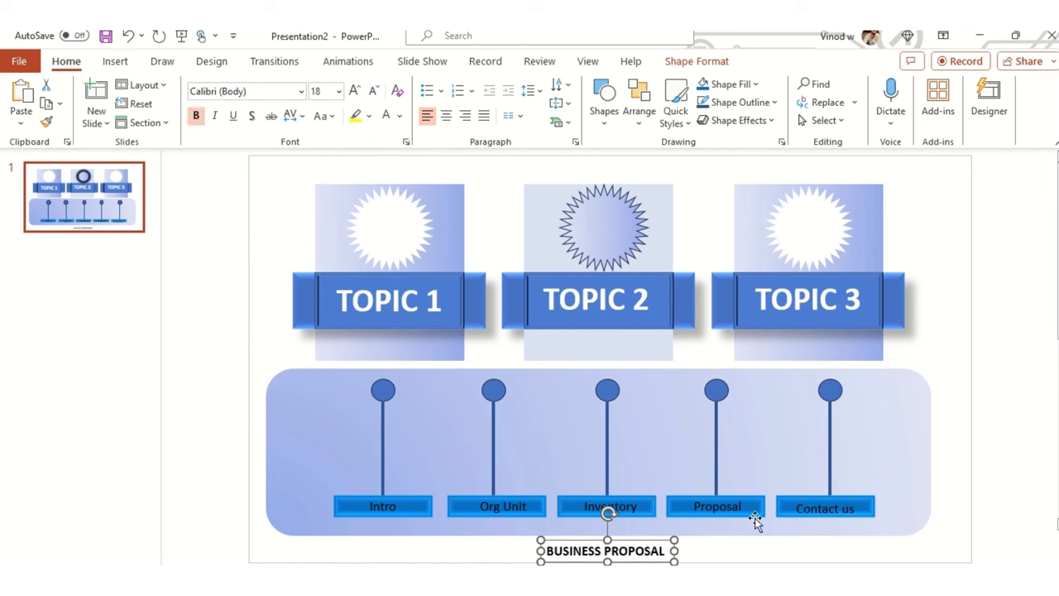
left_click(983, 281)
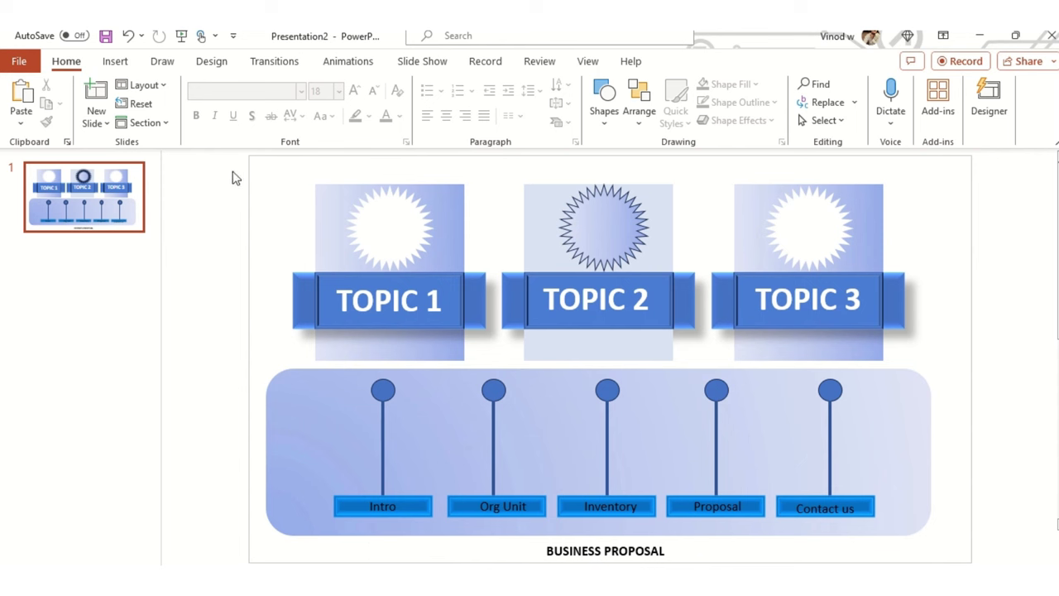
Move all the slide's objects together slightly upward.
left_click_drag(228, 165, 953, 565)
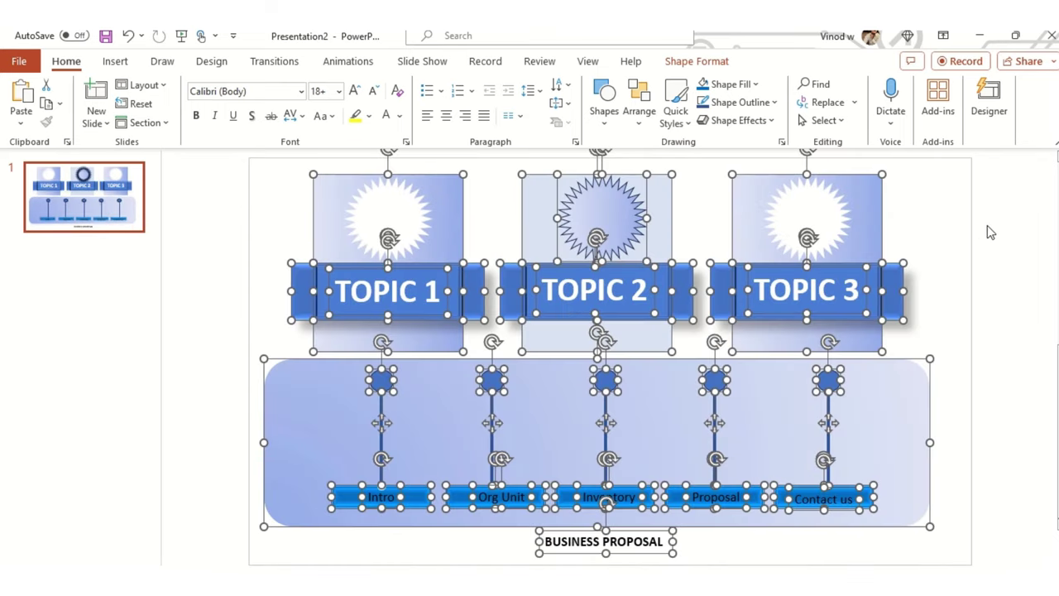
left_click(992, 231)
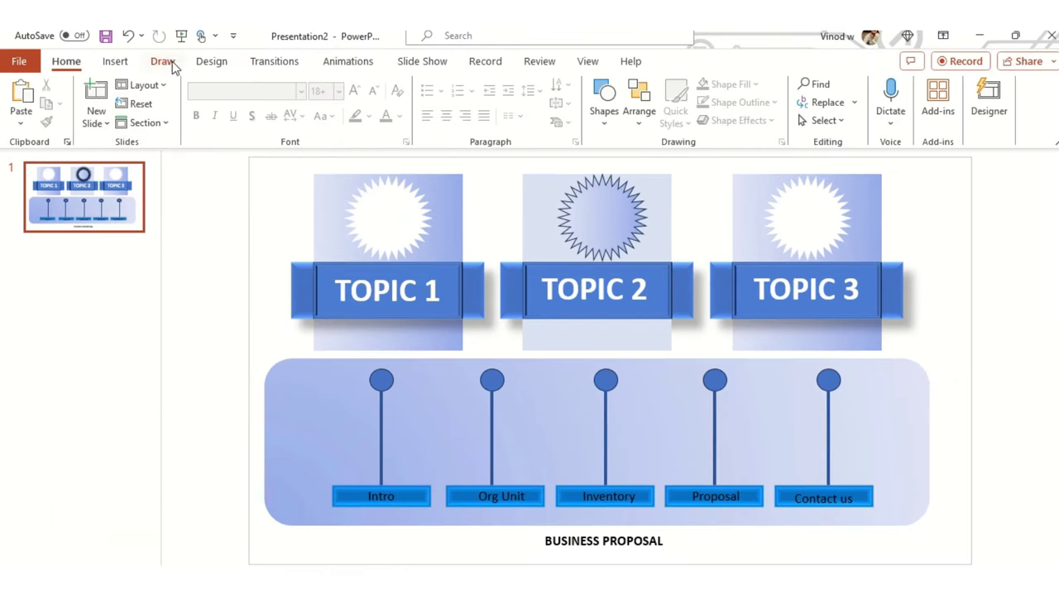
Search the stock icons for "business" and select the outlined pinned sticky-notes icon.
left_click(105, 63)
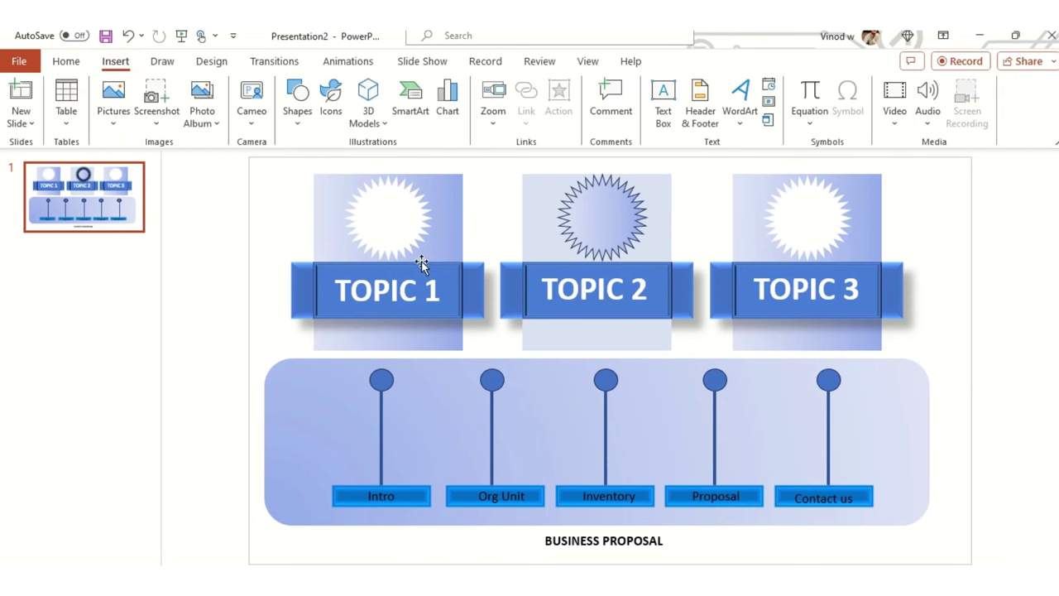
left_click(332, 100)
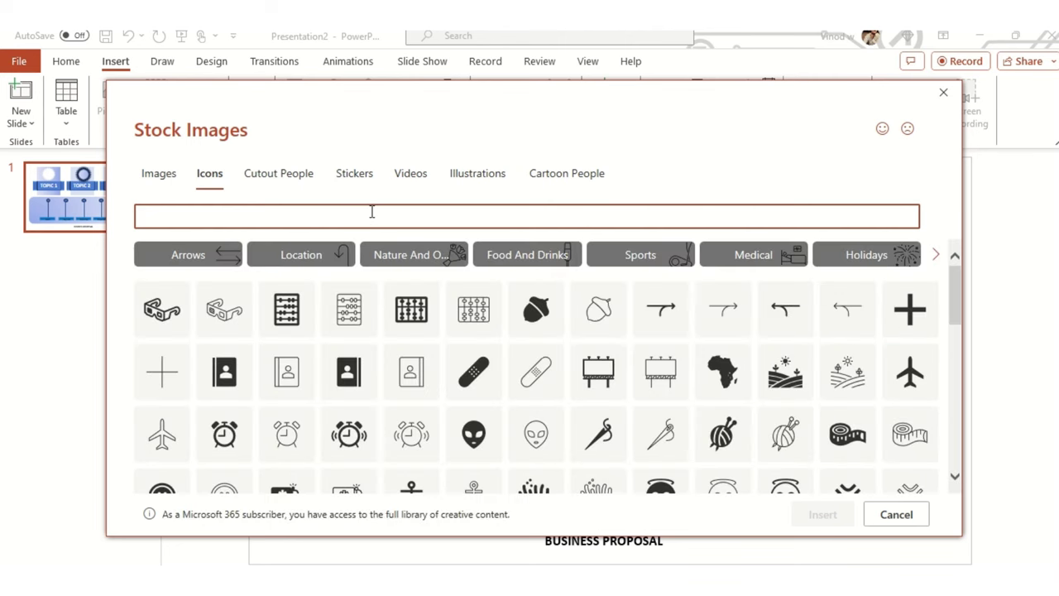
type("business")
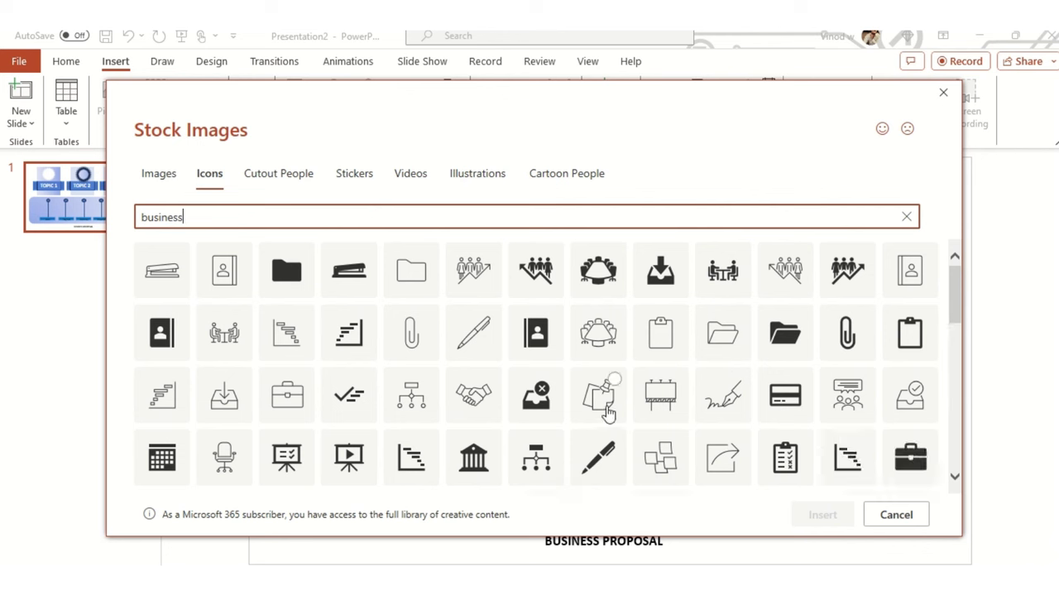
left_click(607, 494)
left_click(614, 379)
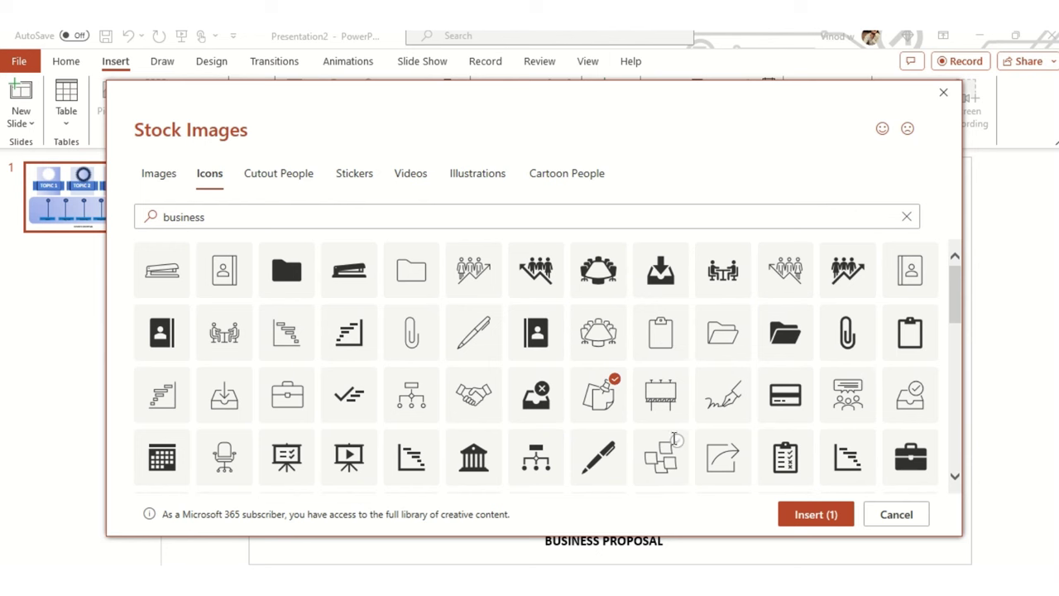
Add the outlined round-table meeting icon and the outlined declining line chart icon to the selection, and insert the chosen icons.
scroll(666, 445, "down", 3)
scroll(662, 443, "down", 3)
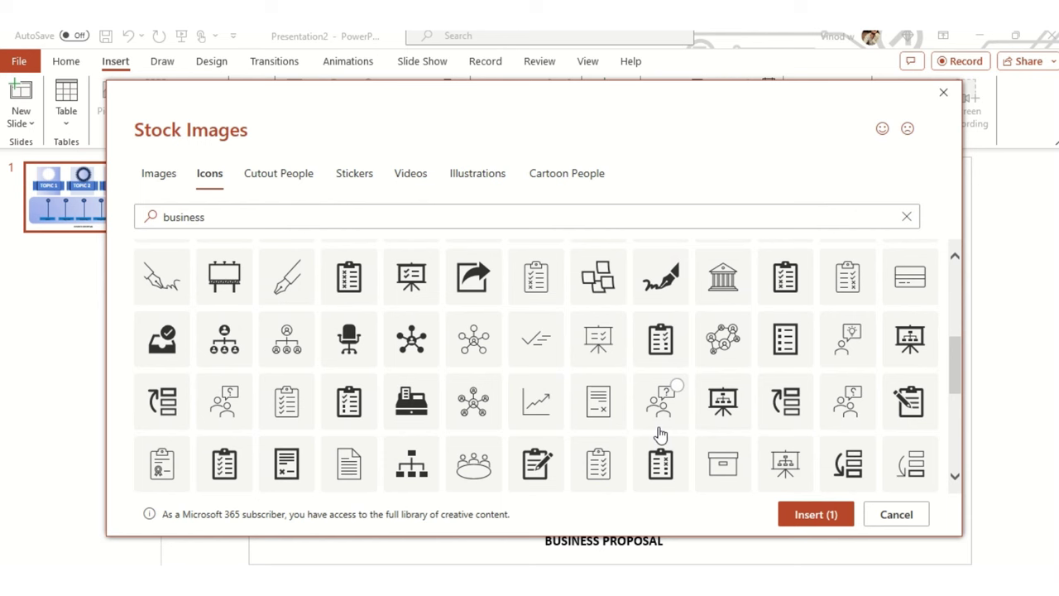
scroll(661, 434, "down", 1)
left_click(489, 448)
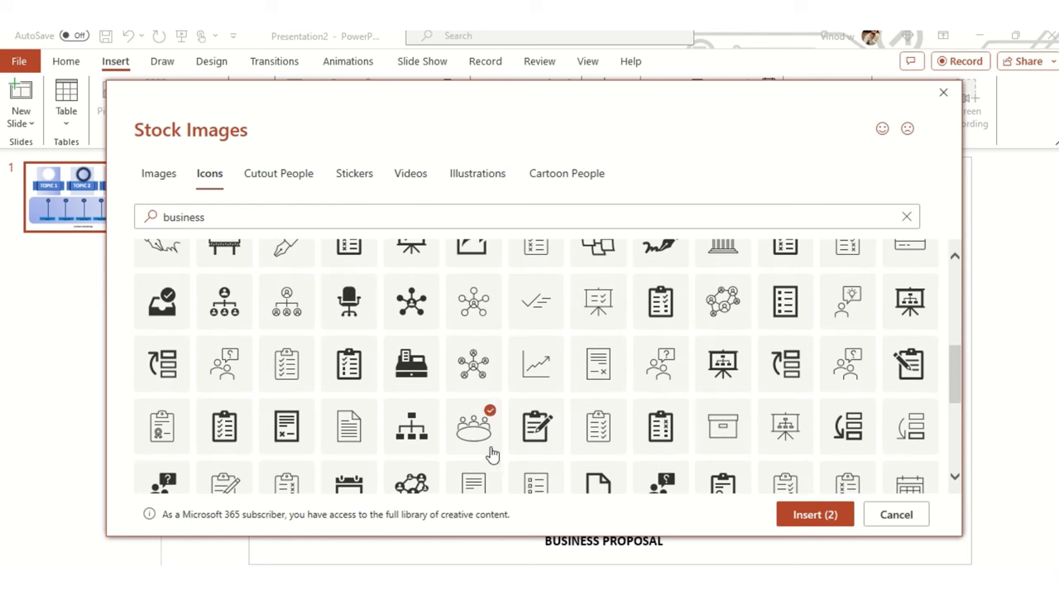
scroll(504, 386, "down", 3)
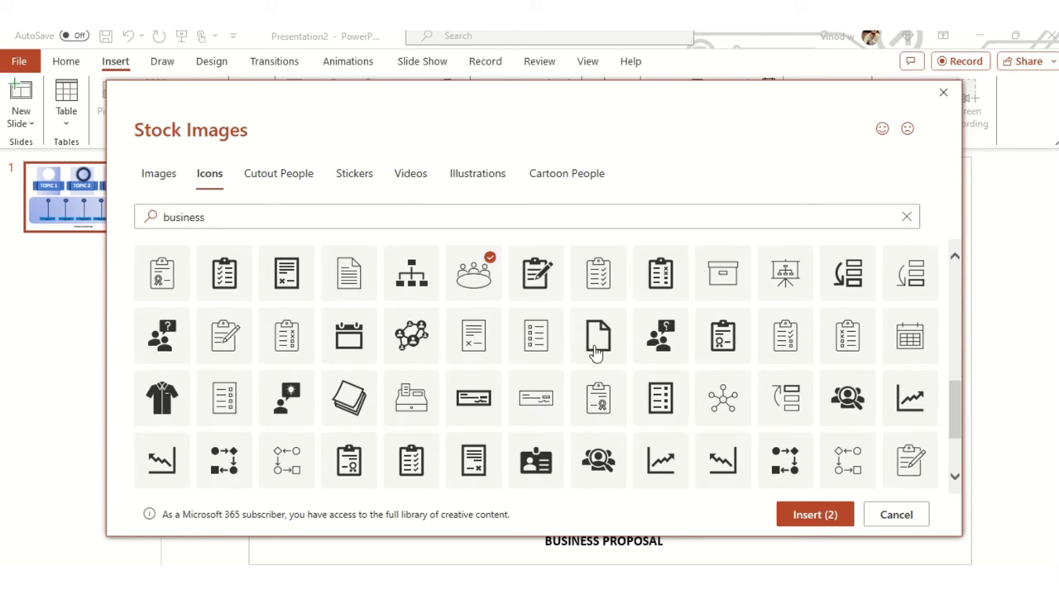
scroll(548, 435, "down", 2)
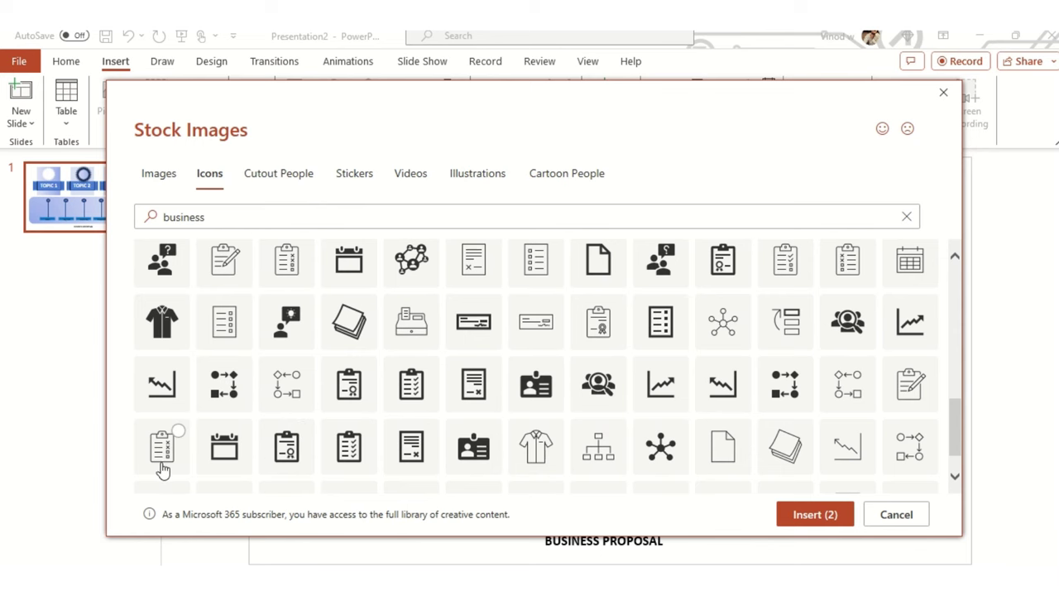
left_click(853, 467)
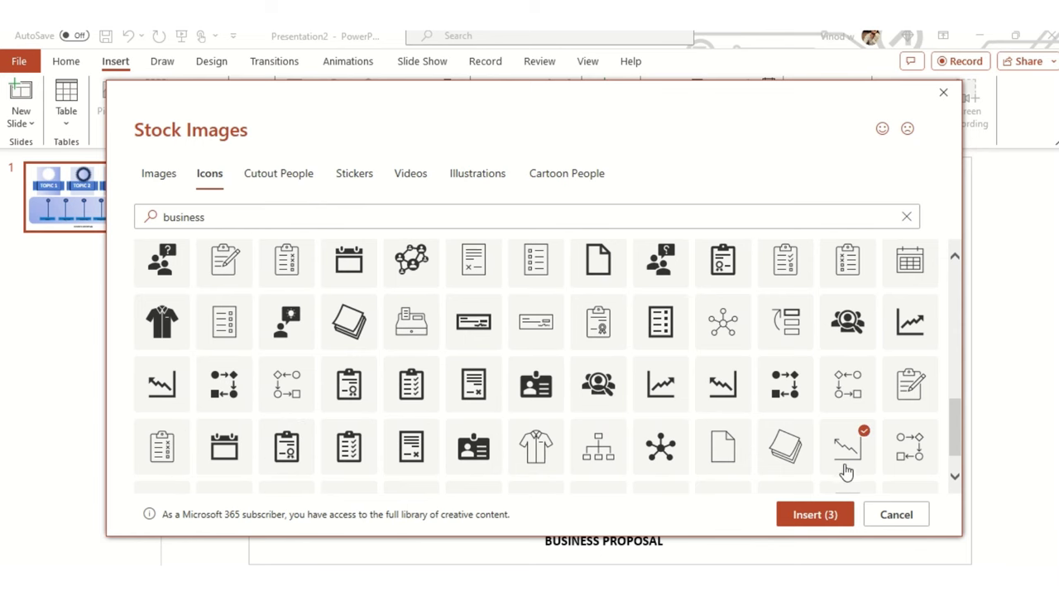
left_click(844, 518)
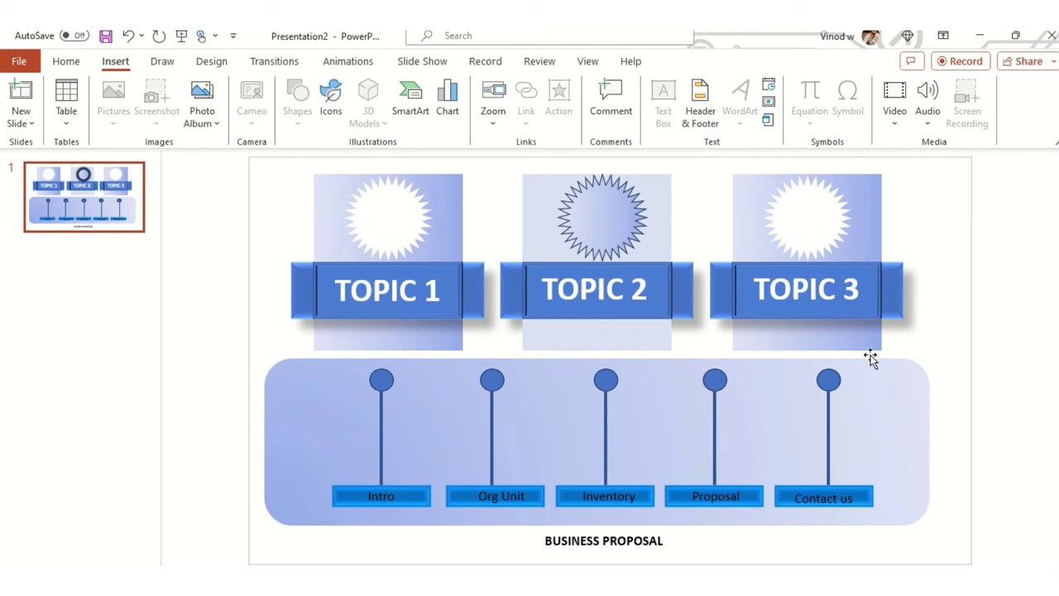
left_click(969, 307)
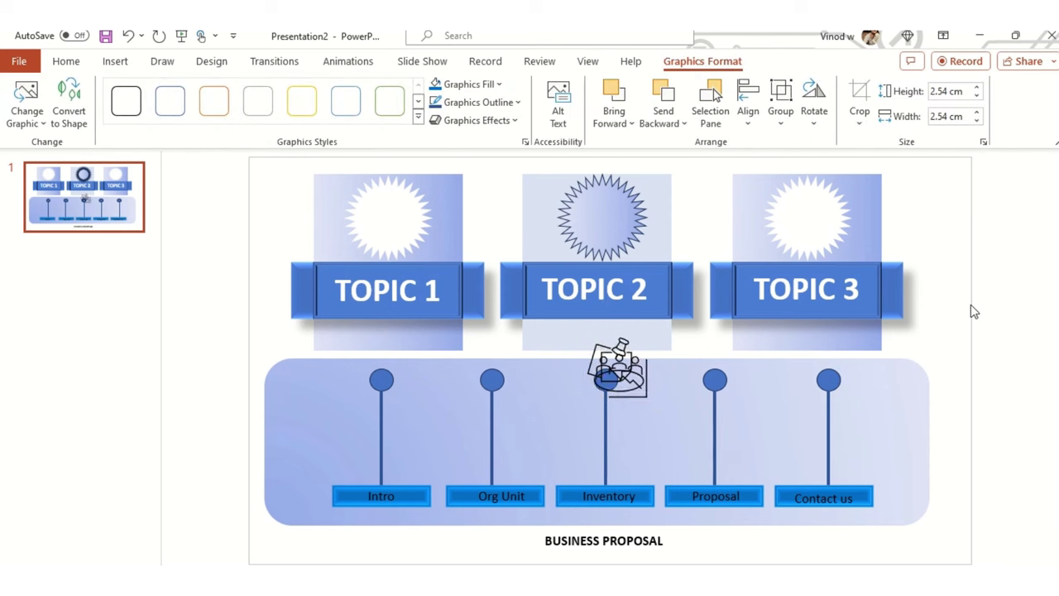
left_click(654, 391)
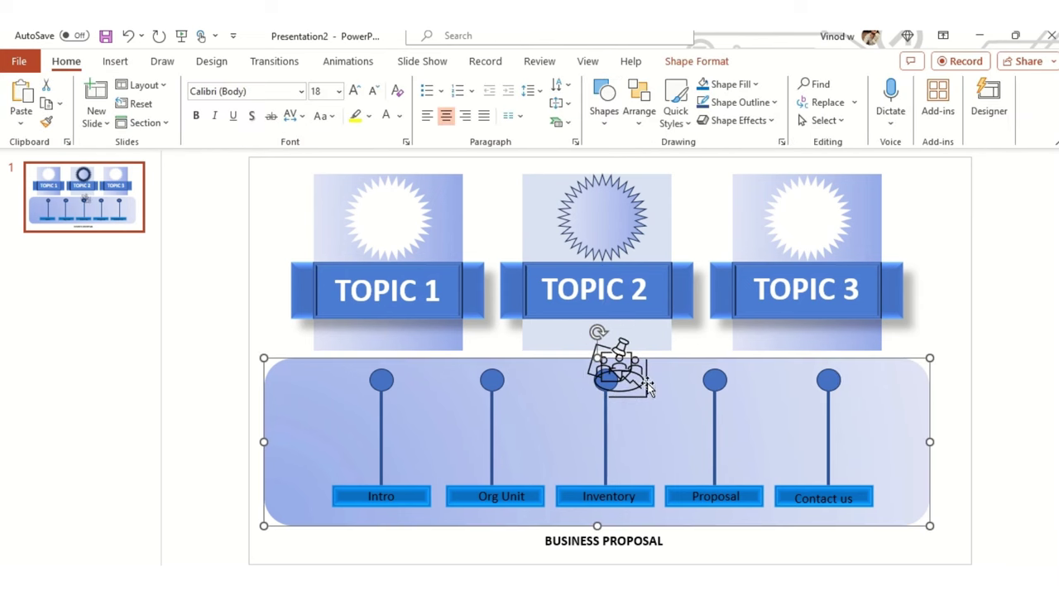
left_click(950, 276)
left_click(611, 346)
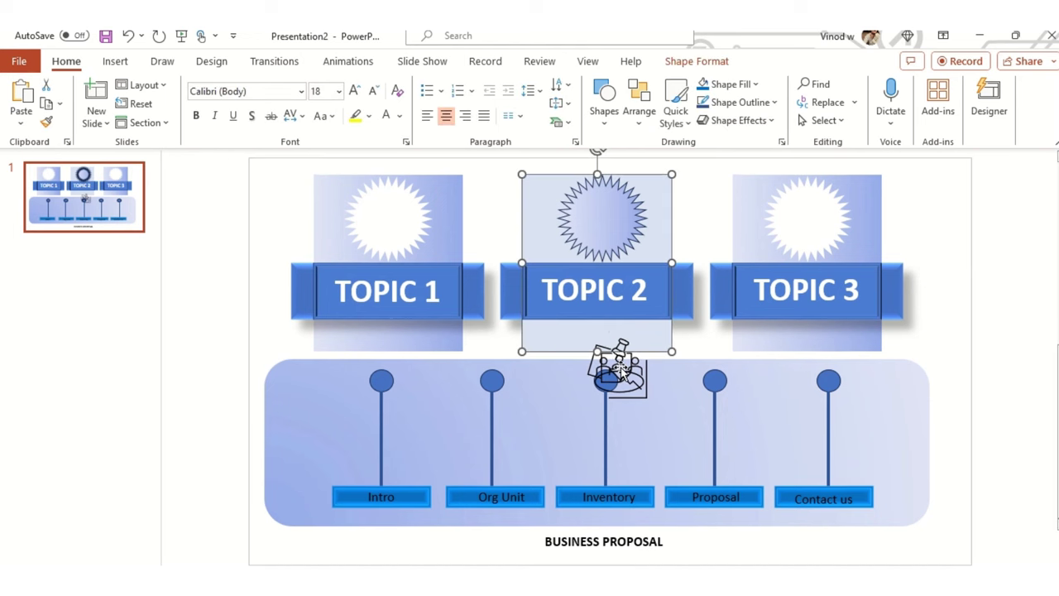
left_click(621, 369)
left_click(629, 358)
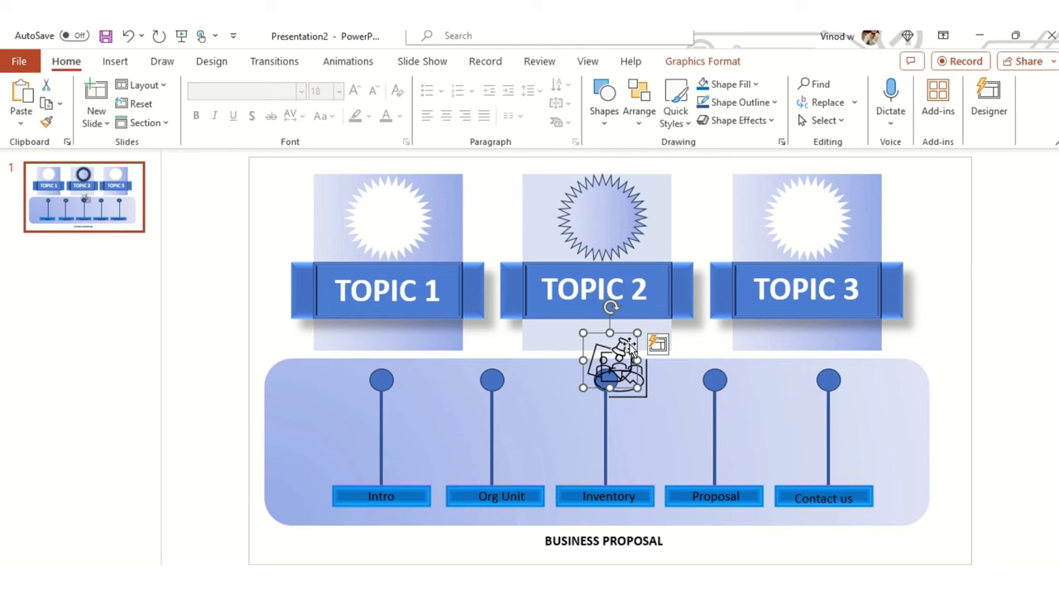
left_click_drag(630, 285, 491, 261)
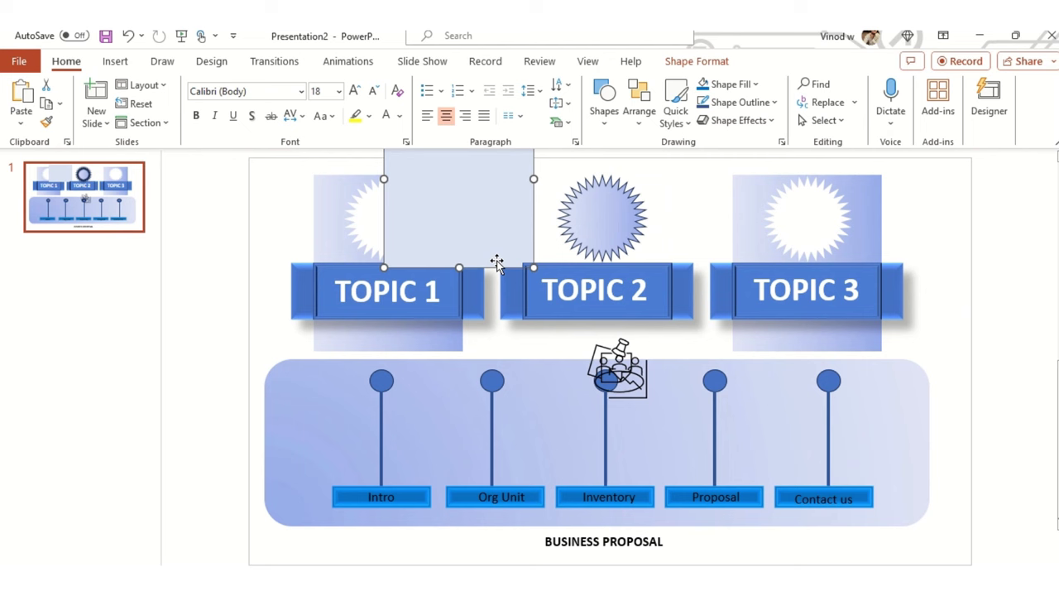
key("ctrl+z")
Place the meeting icon on the TOPIC 1 starburst and the sticky-notes icon on the TOPIC 3 starburst.
left_click(633, 368)
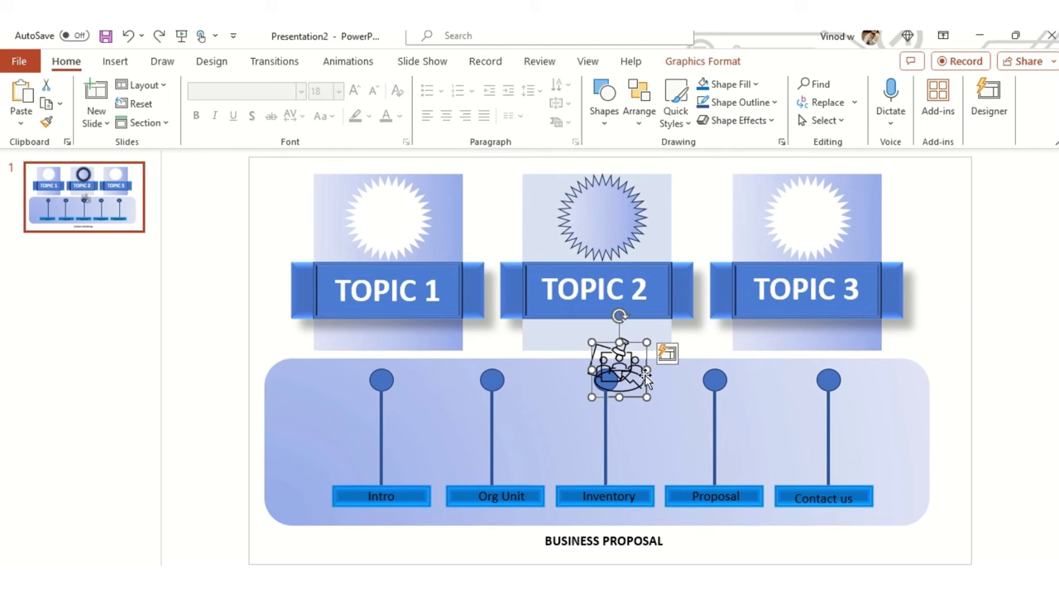
left_click_drag(640, 387, 416, 229)
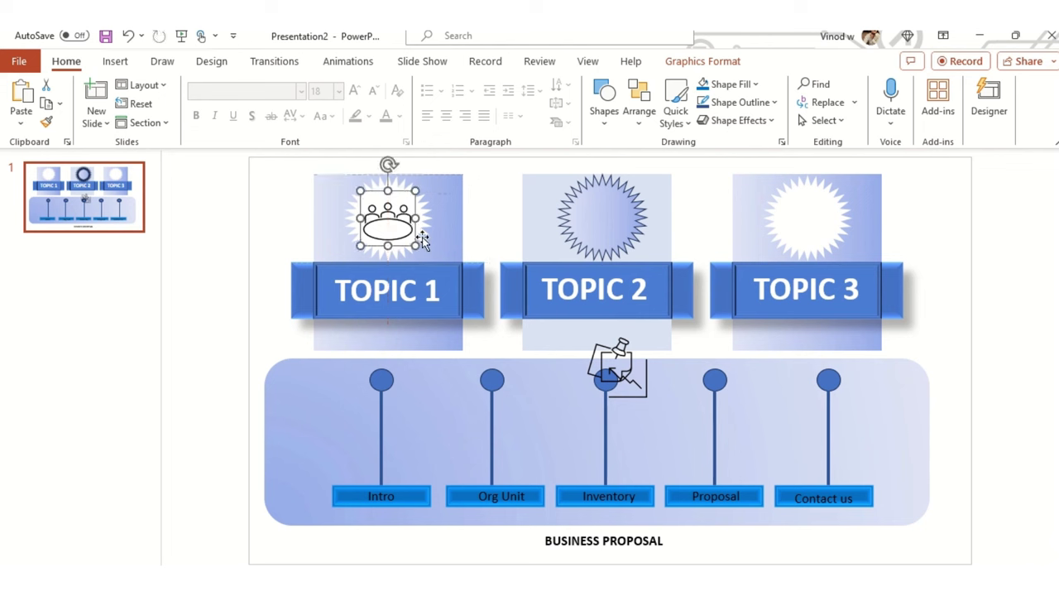
left_click(610, 360)
left_click(625, 356)
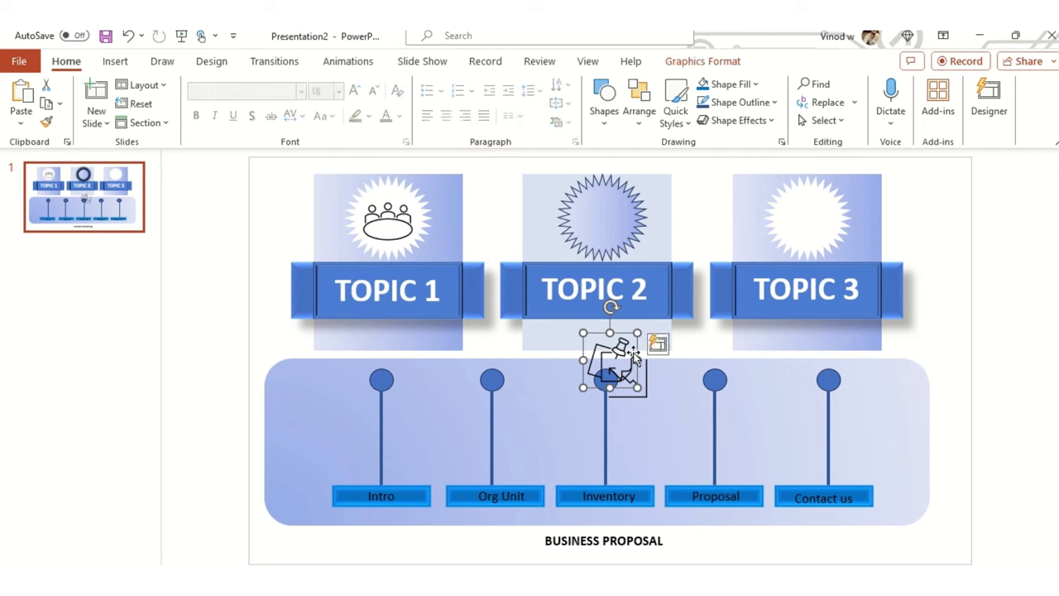
left_click_drag(635, 354, 832, 209)
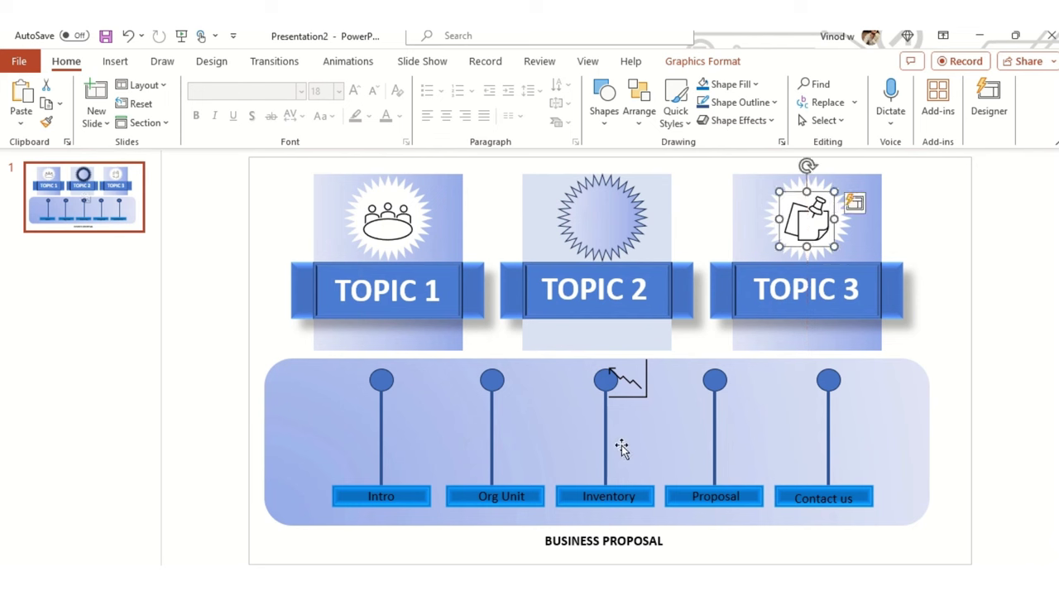
Place the line chart icon in the center of the TOPIC 2 starburst.
left_click(630, 387)
left_click(641, 382)
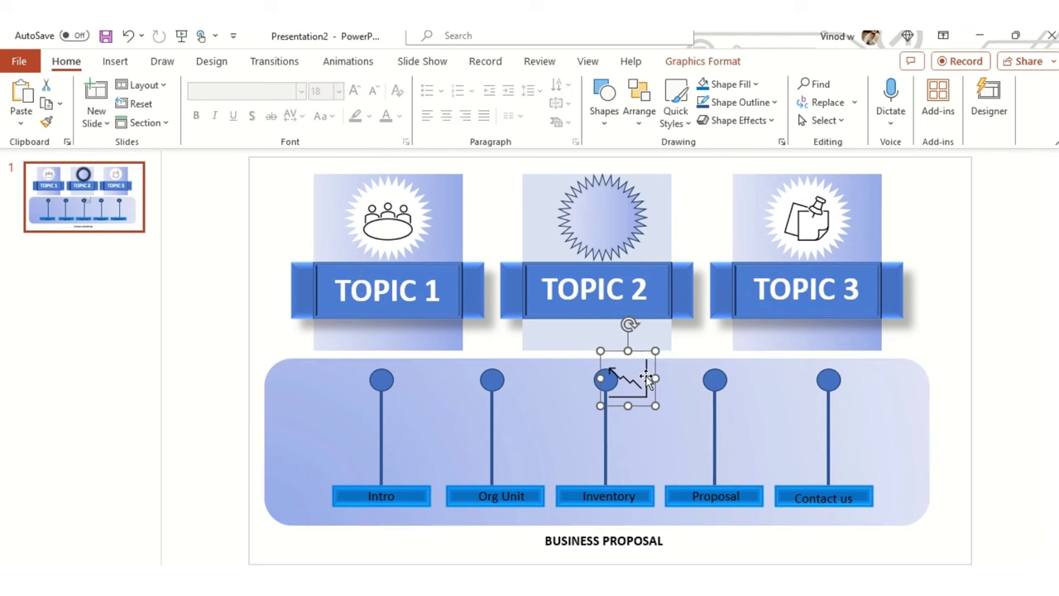
left_click_drag(655, 392, 629, 237)
left_click(1013, 299)
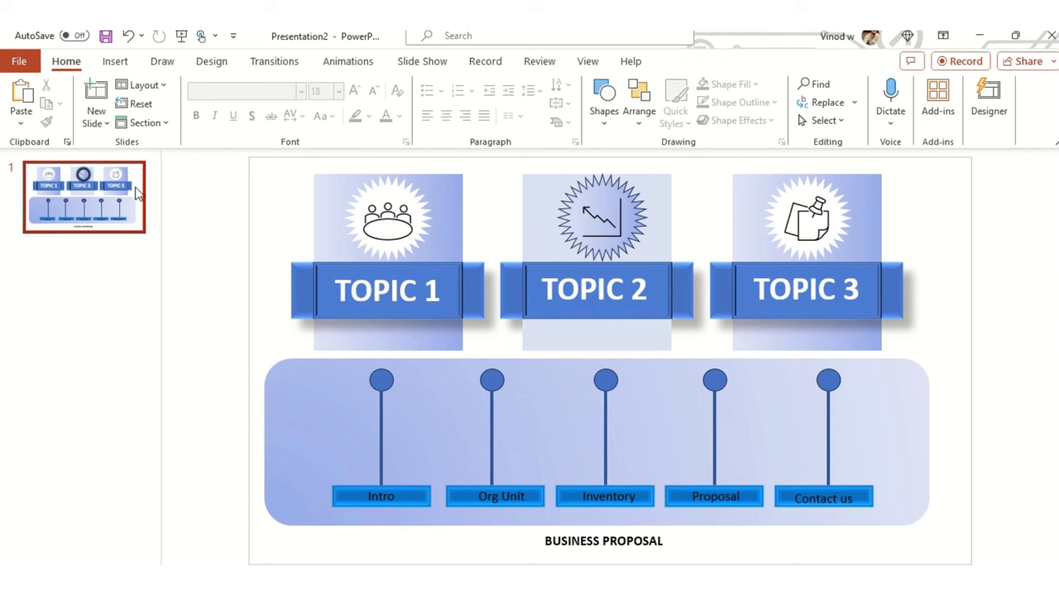
Draw a thin rectangle, about 0.14 cm high and 33.87 cm wide, along the slide's top edge and remove its outline.
left_click(609, 125)
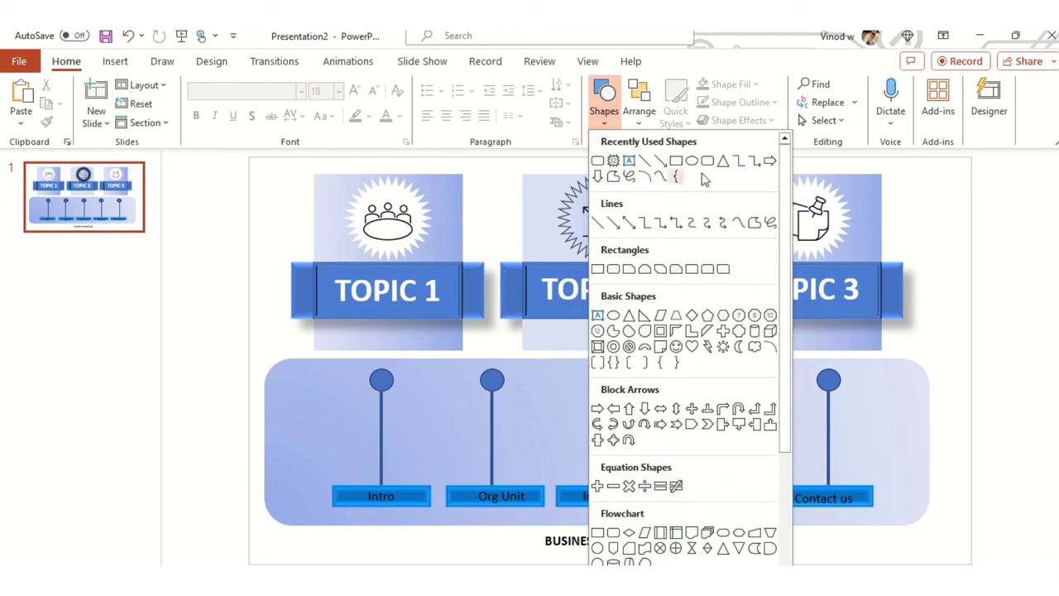
left_click(683, 166)
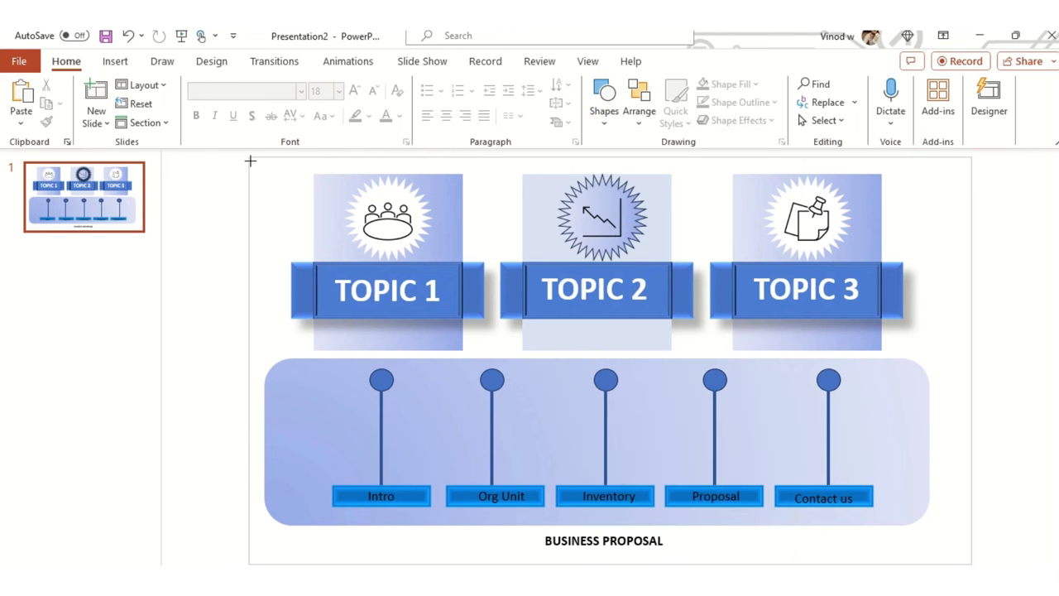
left_click_drag(249, 157, 971, 160)
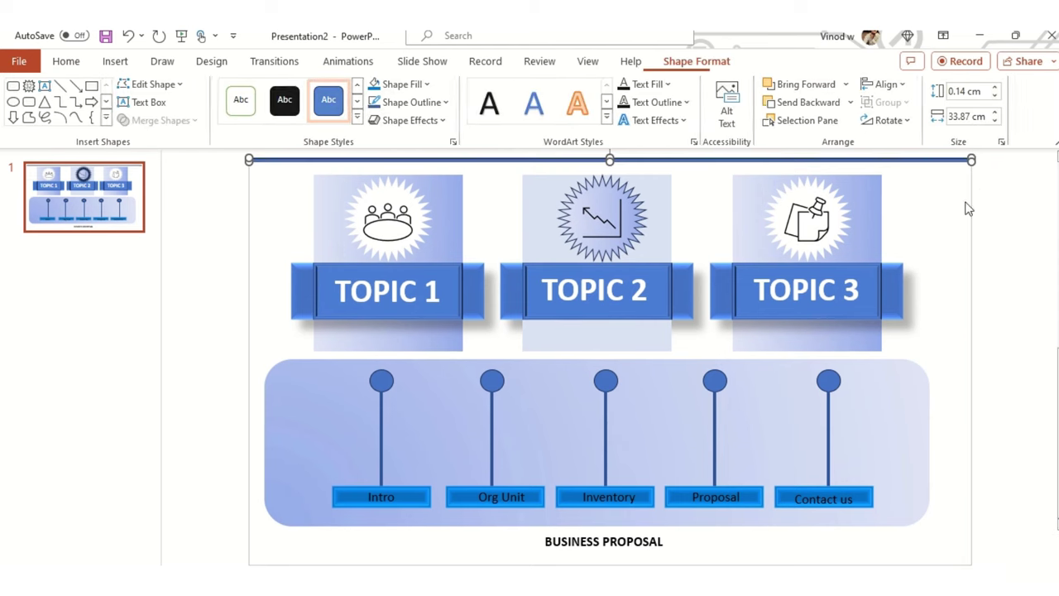
left_click(437, 101)
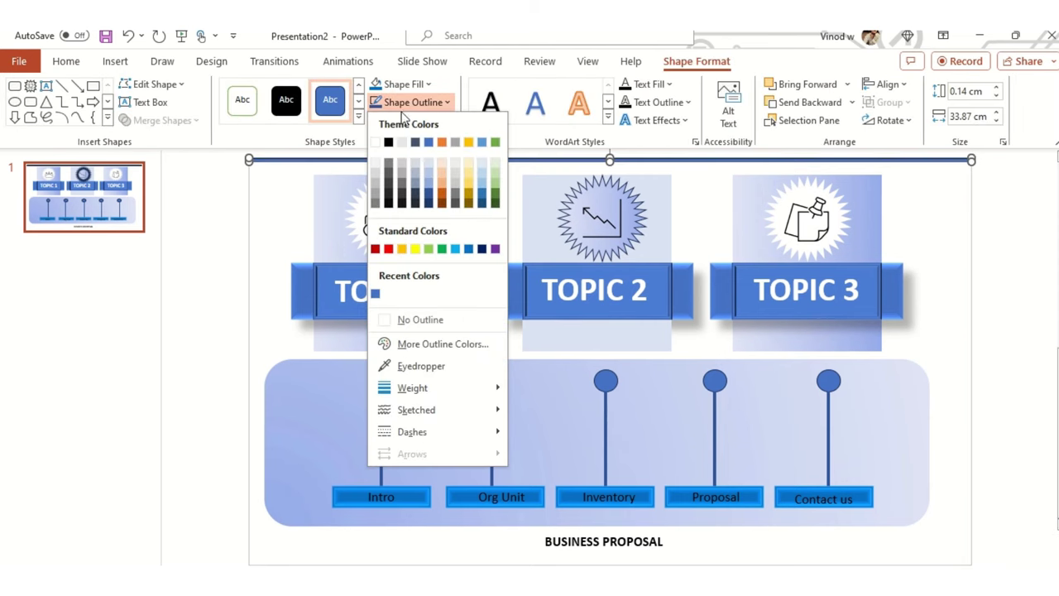
left_click(421, 315)
left_click(196, 232)
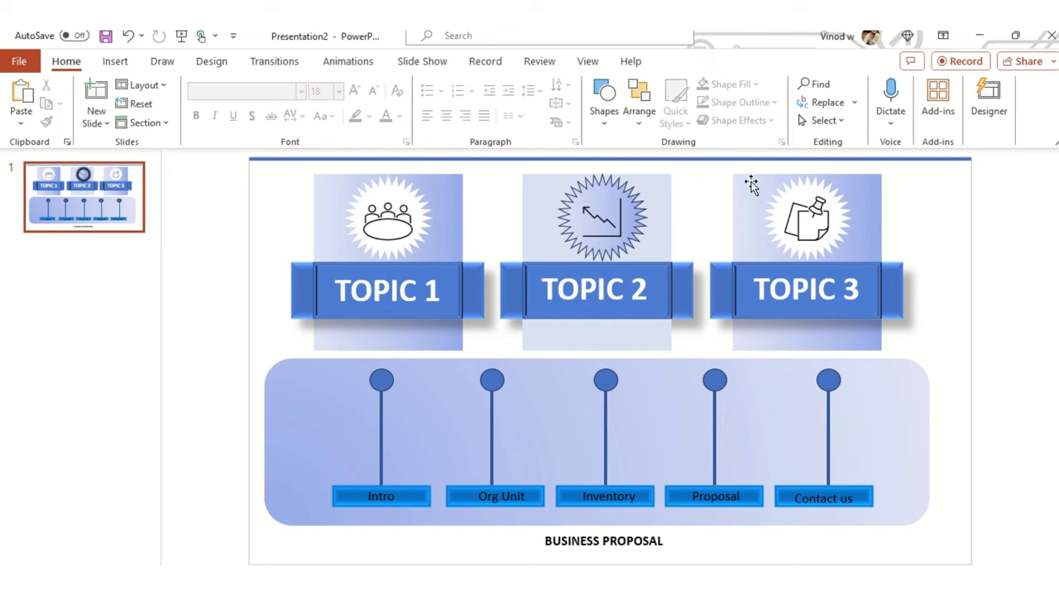
Duplicate the thin blue strip and place the copy along the slide's bottom edge.
left_click(721, 160)
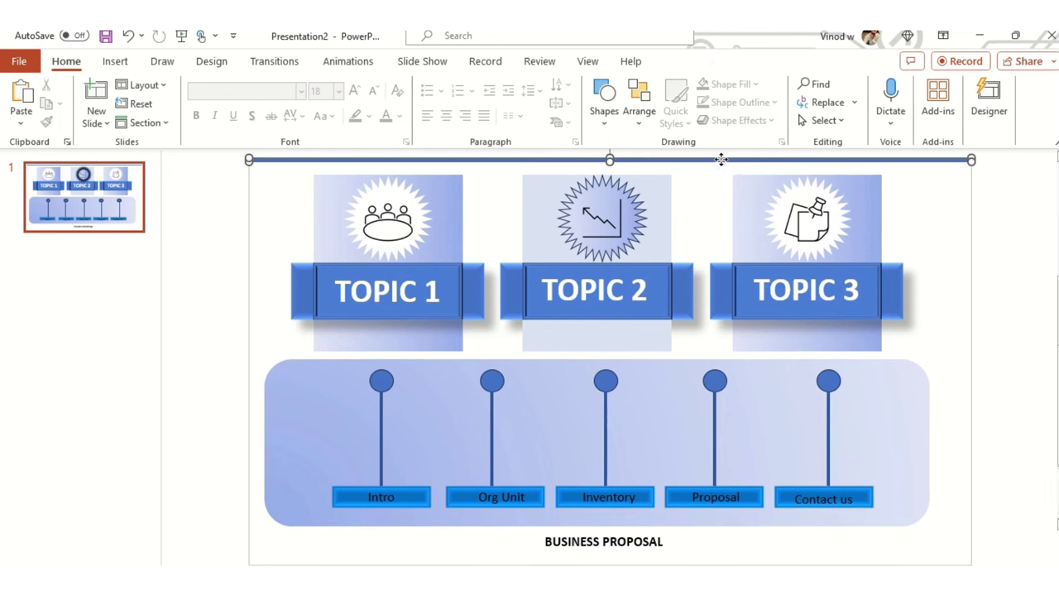
key("ctrl+d")
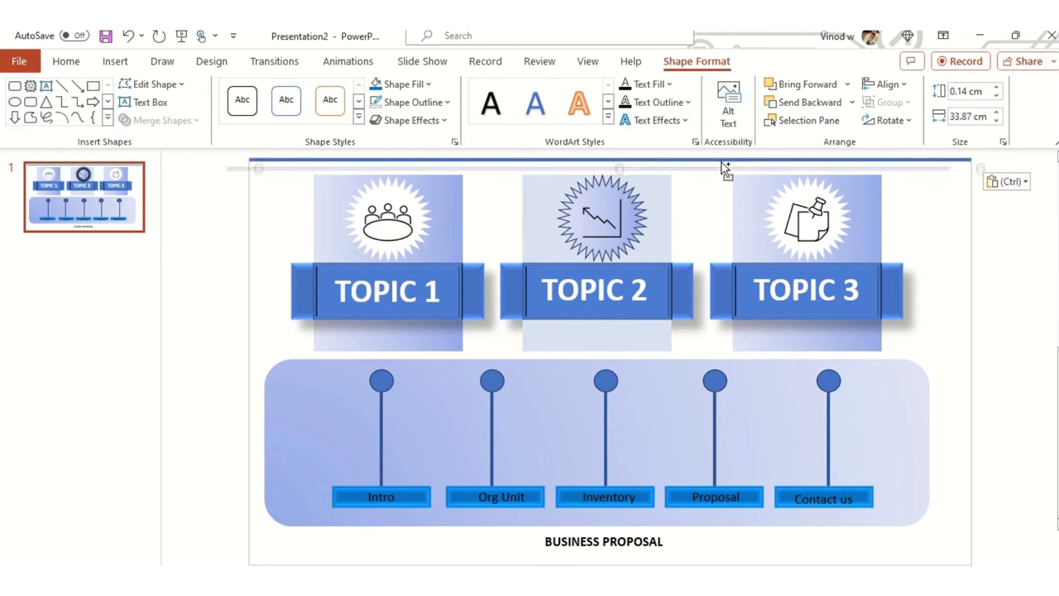
left_click_drag(719, 171, 706, 562)
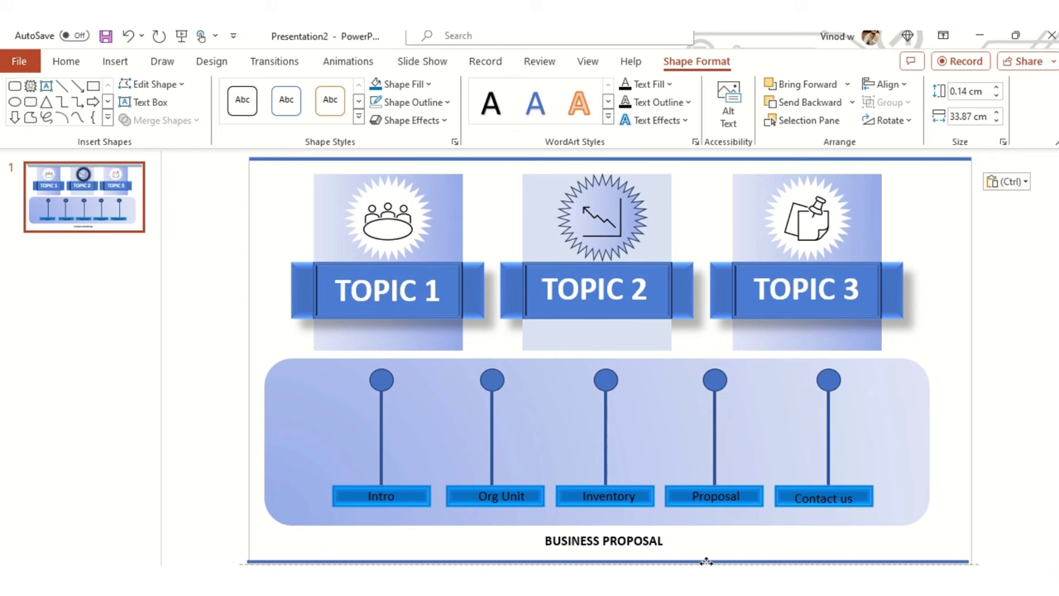
left_click(1020, 484)
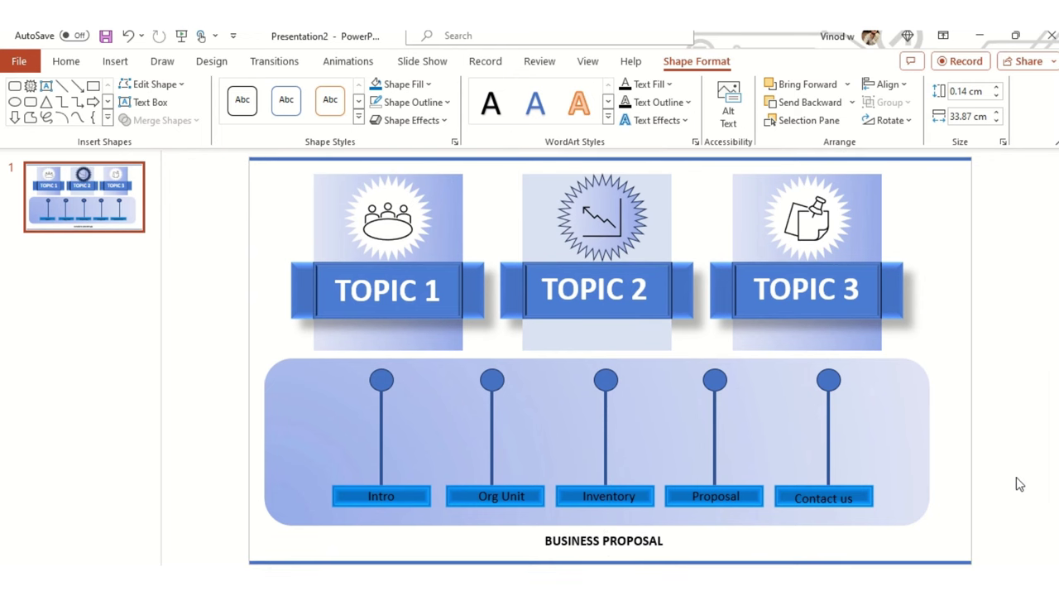